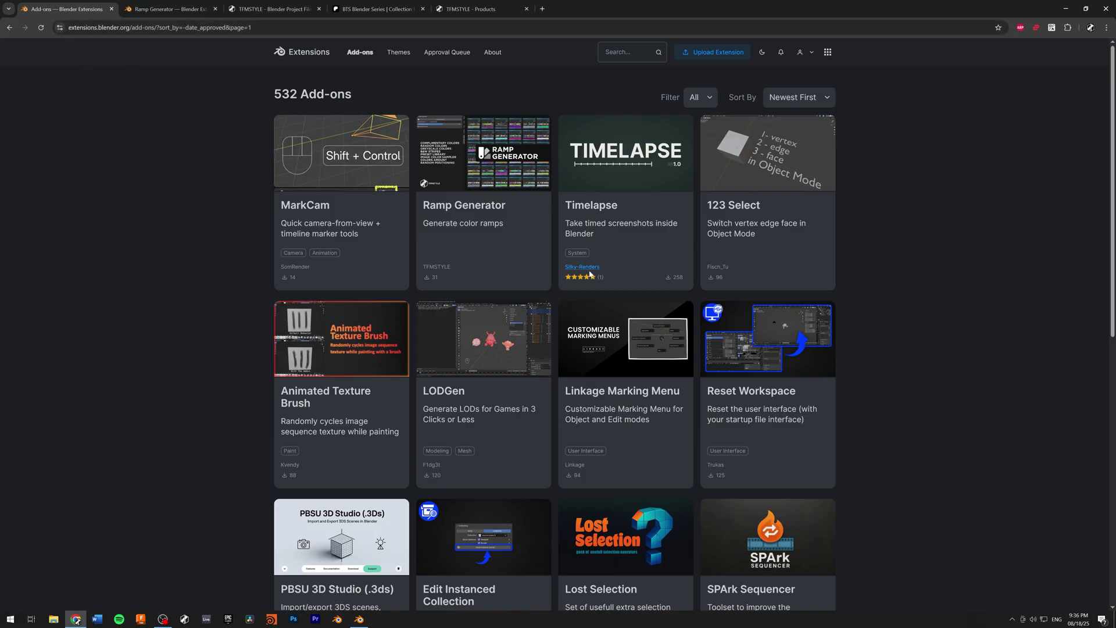
Step: Scroll the newest add-ons listing to locate the Ramp Generator card
{"action": "scroll", "coordinate": [183, 217], "scroll_direction": "down", "scroll_amount": 10}
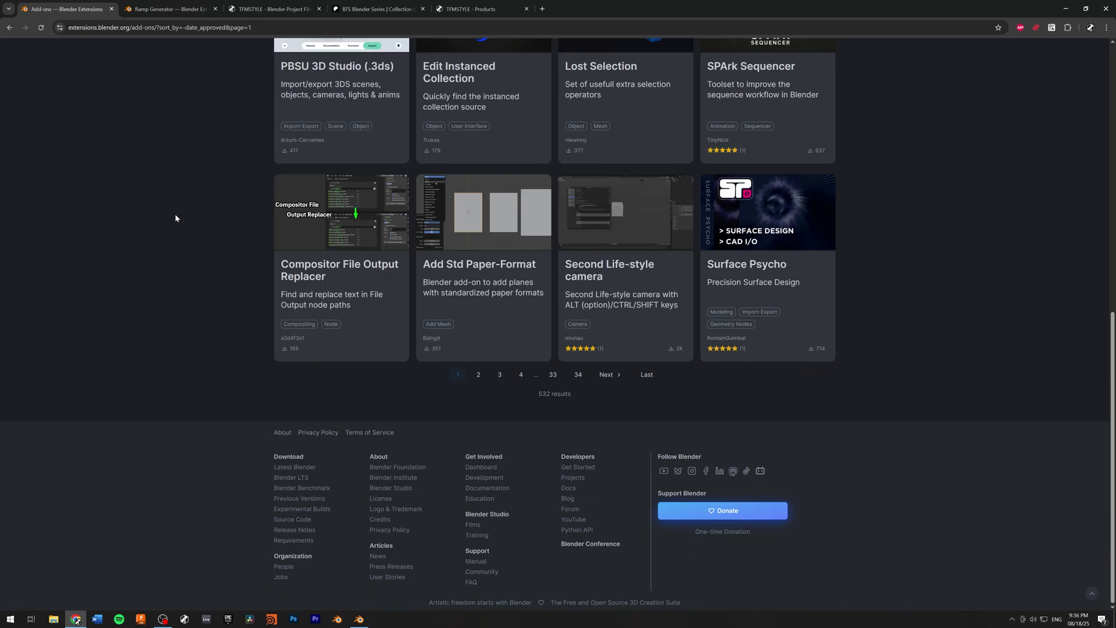
{"action": "scroll", "coordinate": [192, 219], "scroll_direction": "up", "scroll_amount": 10}
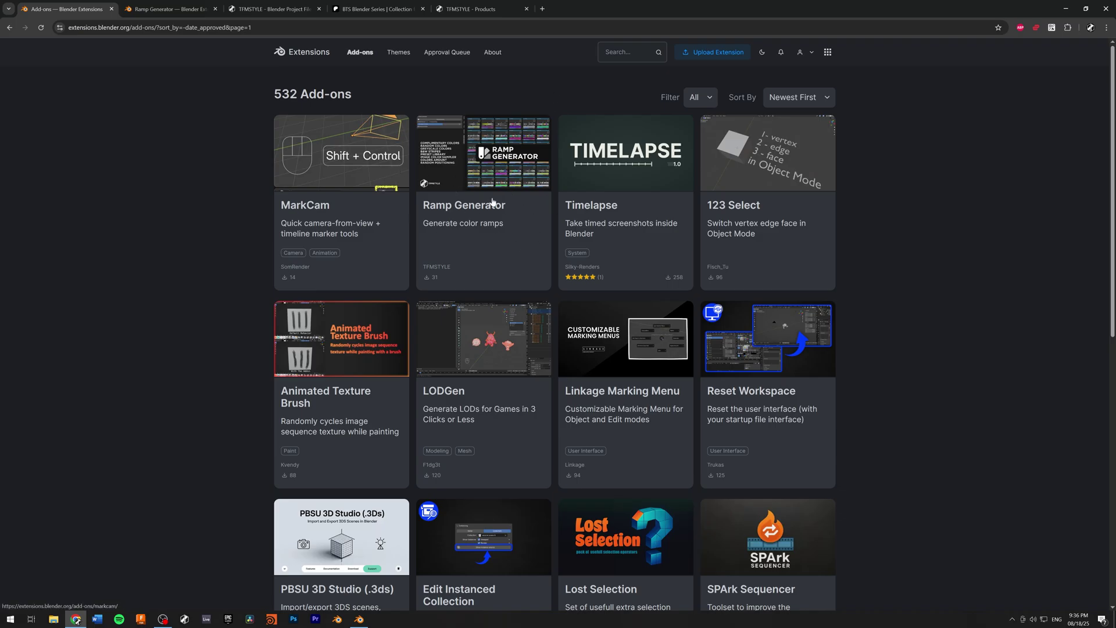
Step: Bring up the Ramp Generator page and scroll through its feature GIFs
{"action": "key", "text": "ctrl+Tab"}
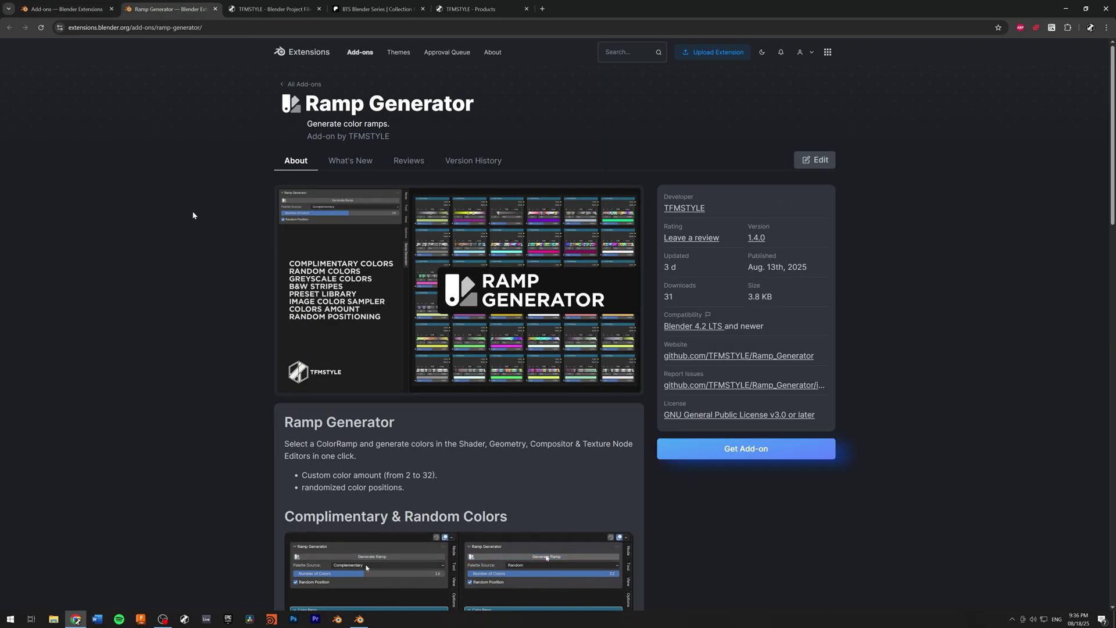
{"action": "scroll", "coordinate": [201, 215], "scroll_direction": "down", "scroll_amount": 8}
{"action": "scroll", "coordinate": [207, 217], "scroll_direction": "up", "scroll_amount": 8}
{"action": "scroll", "coordinate": [208, 218], "scroll_direction": "down", "scroll_amount": 3}
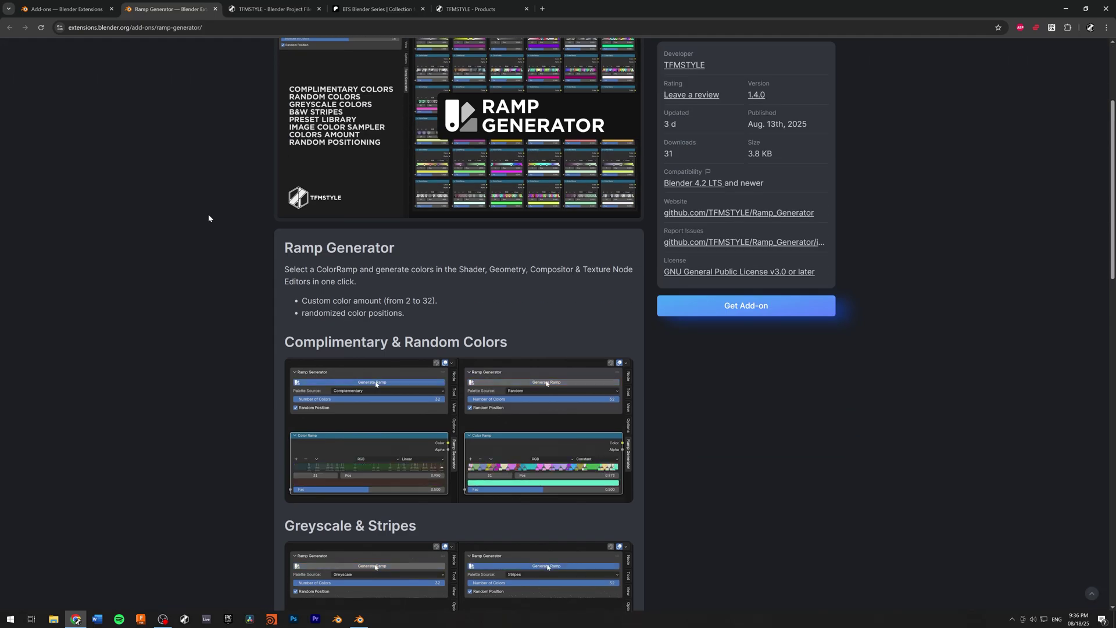
{"action": "scroll", "coordinate": [213, 216], "scroll_direction": "down", "scroll_amount": 3}
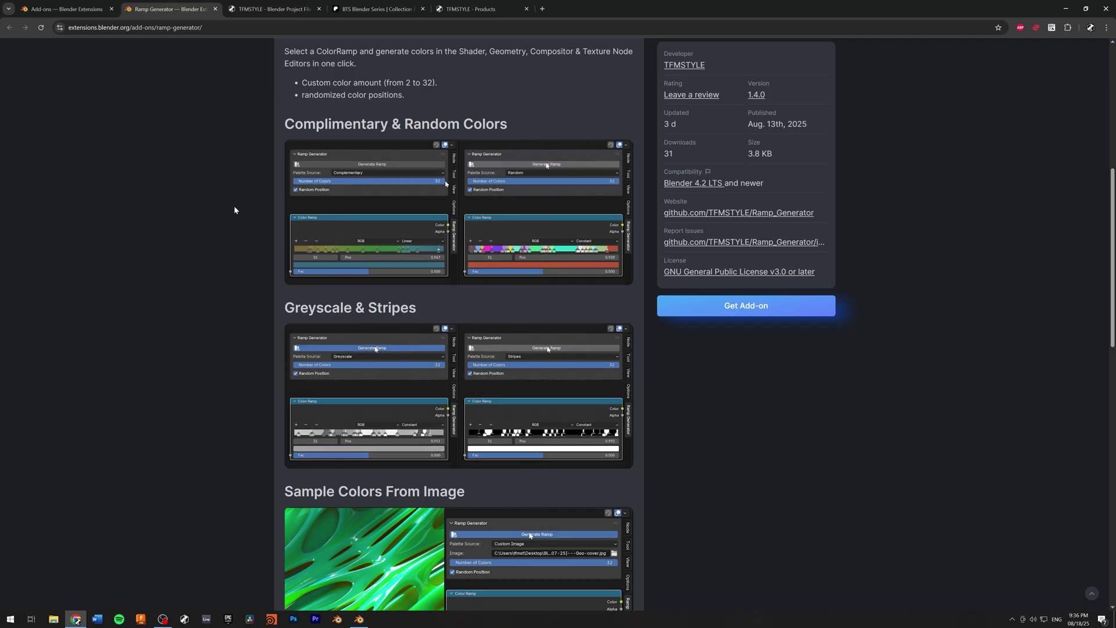
{"action": "scroll", "coordinate": [234, 207], "scroll_direction": "up", "scroll_amount": 4}
{"action": "scroll", "coordinate": [234, 208], "scroll_direction": "down", "scroll_amount": 4}
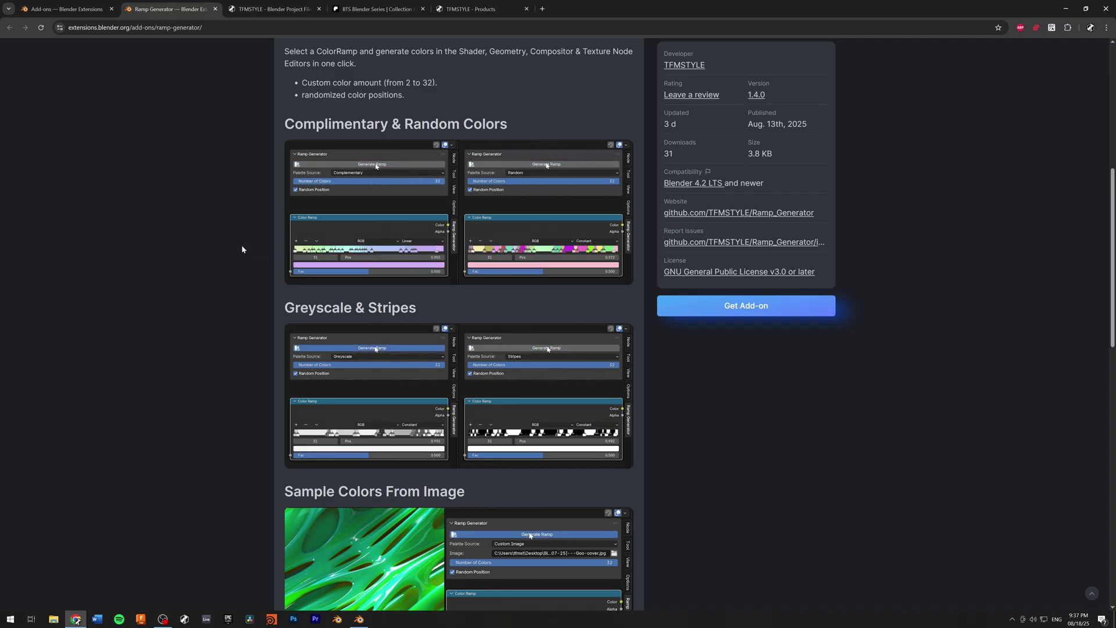
Step: Scroll down to the version 1.4.0 What's New notes and clear the accidental heading selection
{"action": "scroll", "coordinate": [242, 249], "scroll_direction": "up", "scroll_amount": 7}
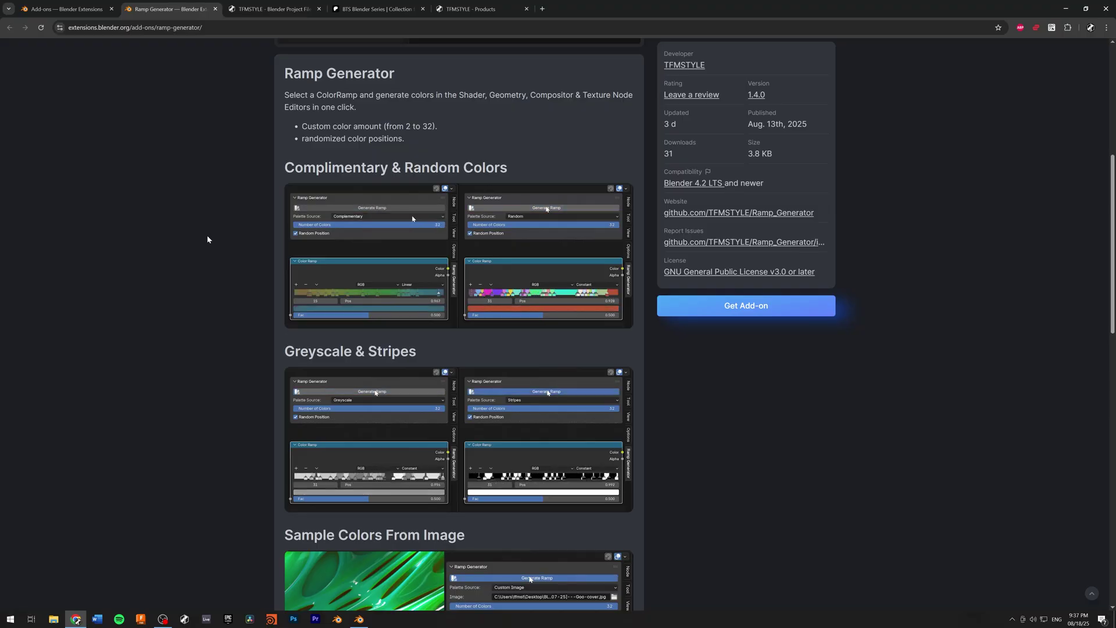
{"action": "scroll", "coordinate": [207, 235], "scroll_direction": "down", "scroll_amount": 2}
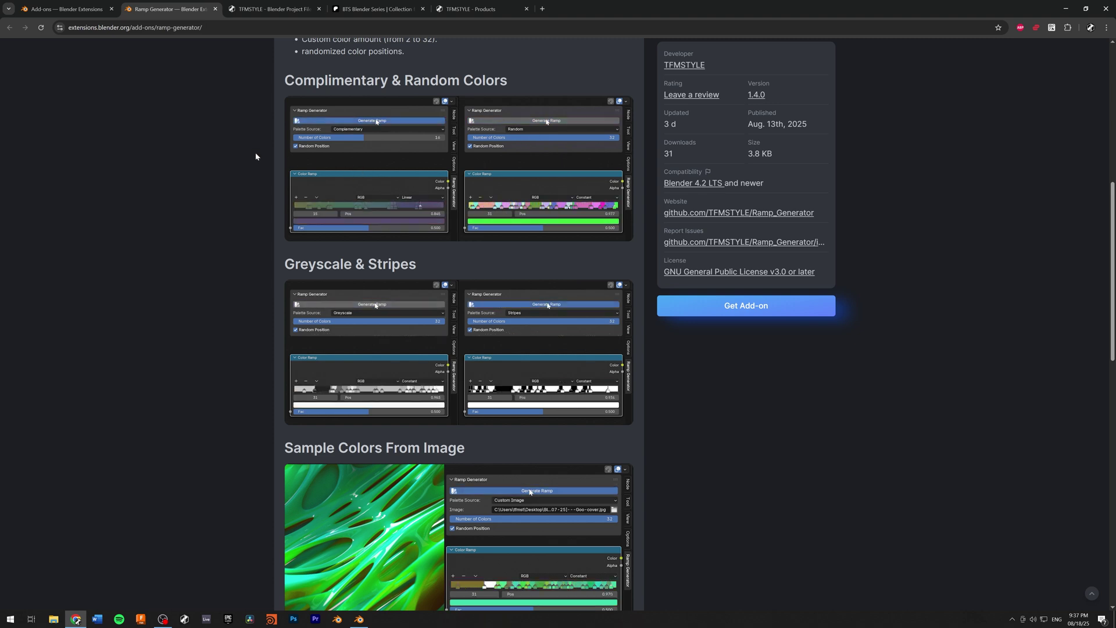
{"action": "scroll", "coordinate": [348, 179], "scroll_direction": "down", "scroll_amount": 3}
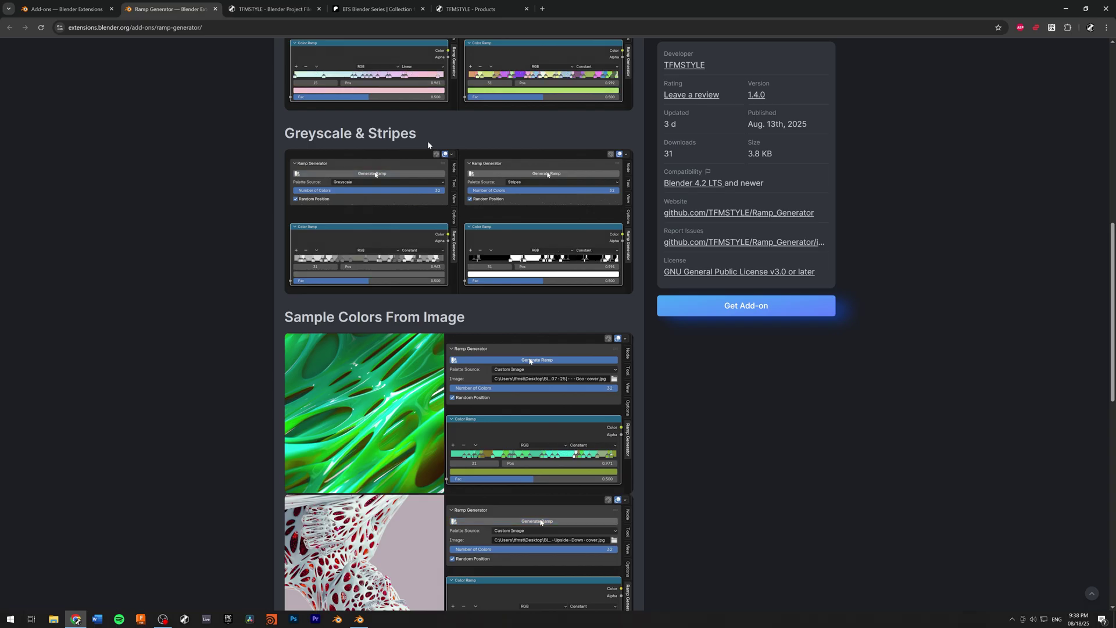
{"action": "scroll", "coordinate": [219, 194], "scroll_direction": "down", "scroll_amount": 5}
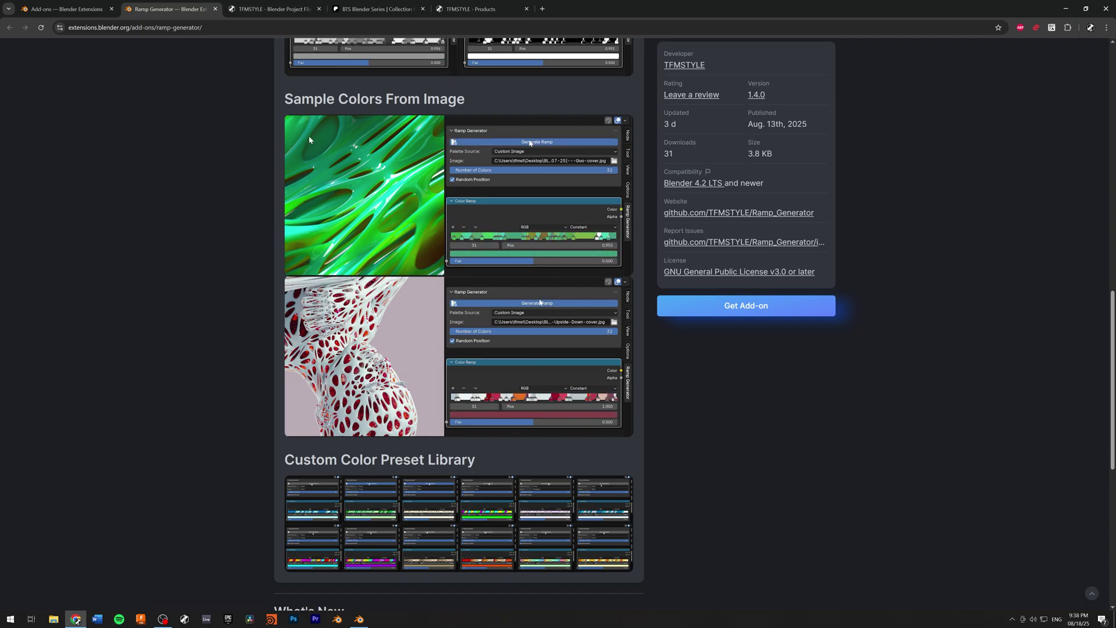
{"action": "scroll", "coordinate": [309, 137], "scroll_direction": "down", "scroll_amount": 2}
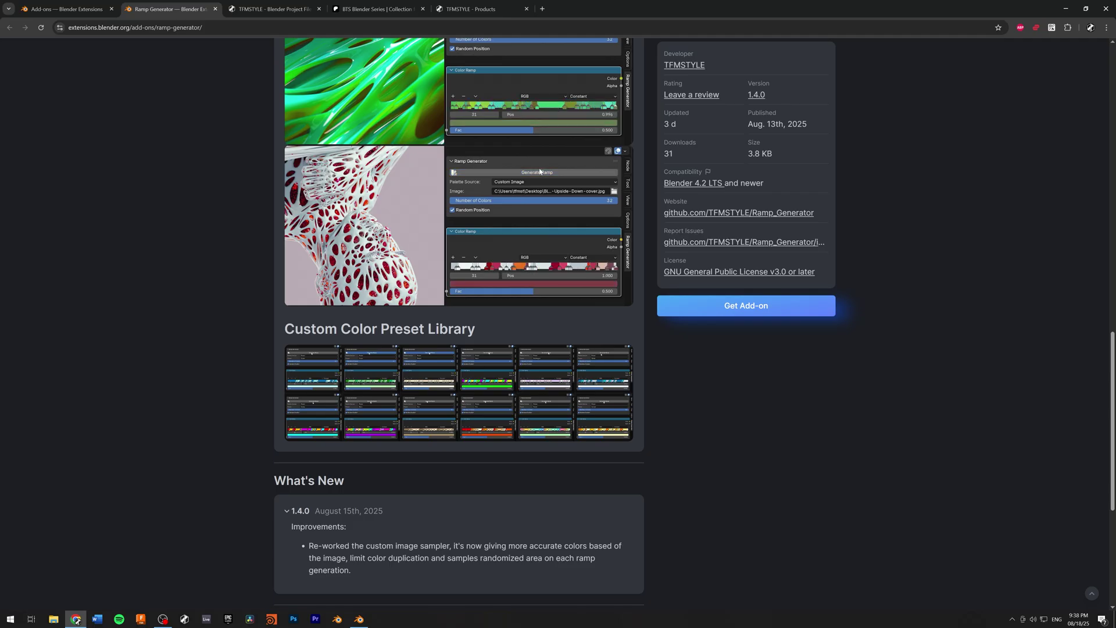
{"action": "left_click_drag", "start_coordinate": [453, 329], "coordinate": [284, 328]}
{"action": "left_click", "coordinate": [503, 326]}
Step: Switch to Blender and verify in Get Extensions that Ramp Generator 1.4.0 is installed
{"action": "left_click", "coordinate": [1065, 9]}
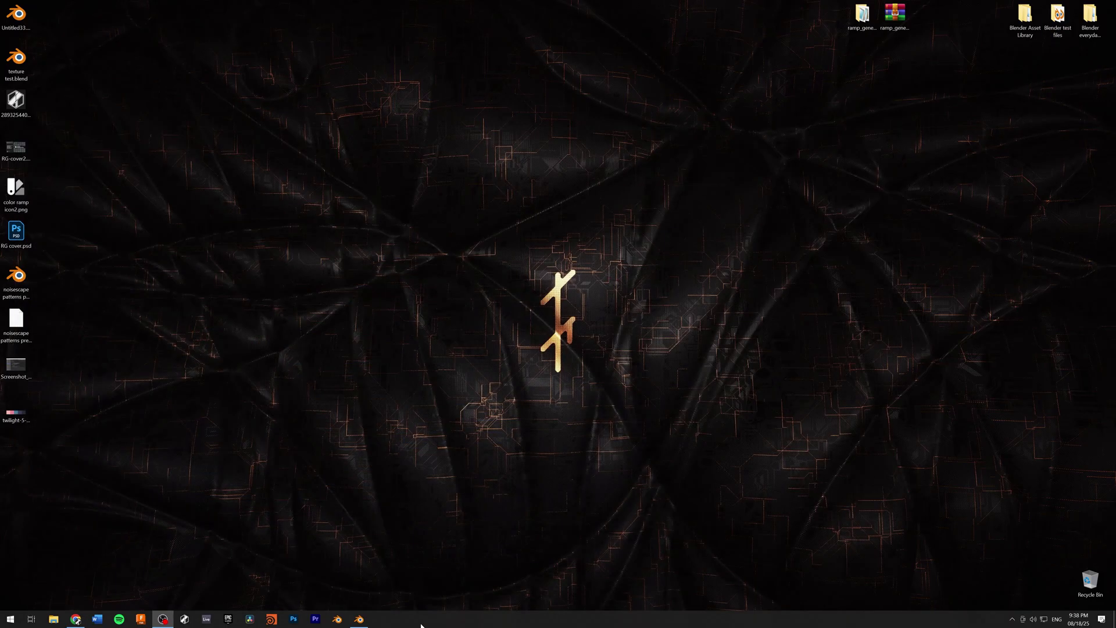
{"action": "left_click", "coordinate": [369, 620]}
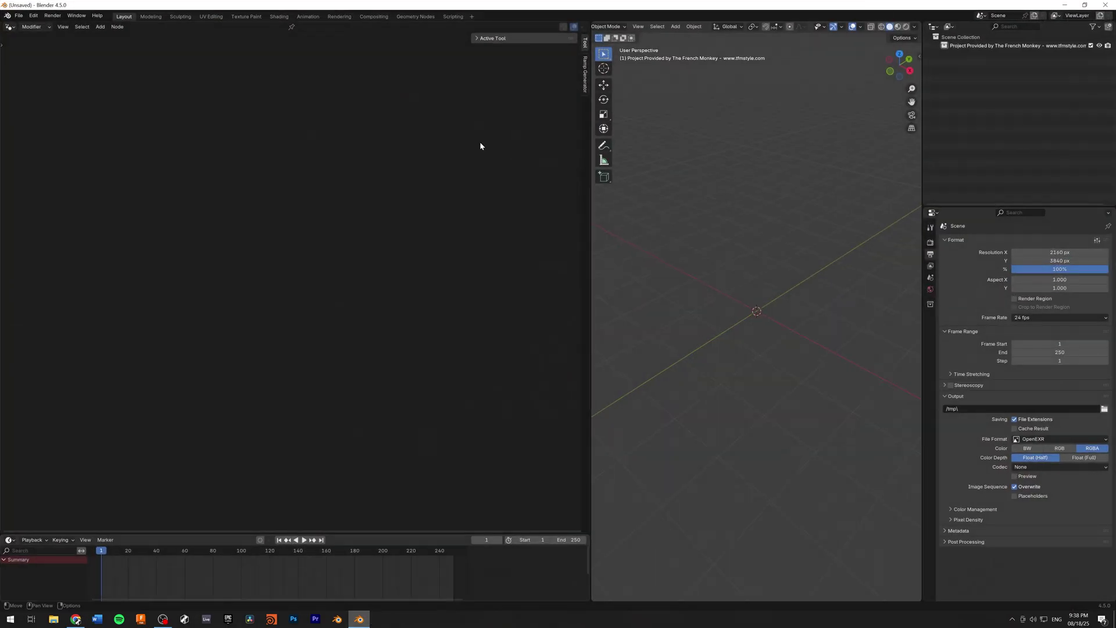
{"action": "left_click", "coordinate": [33, 16]}
{"action": "left_click", "coordinate": [55, 123]}
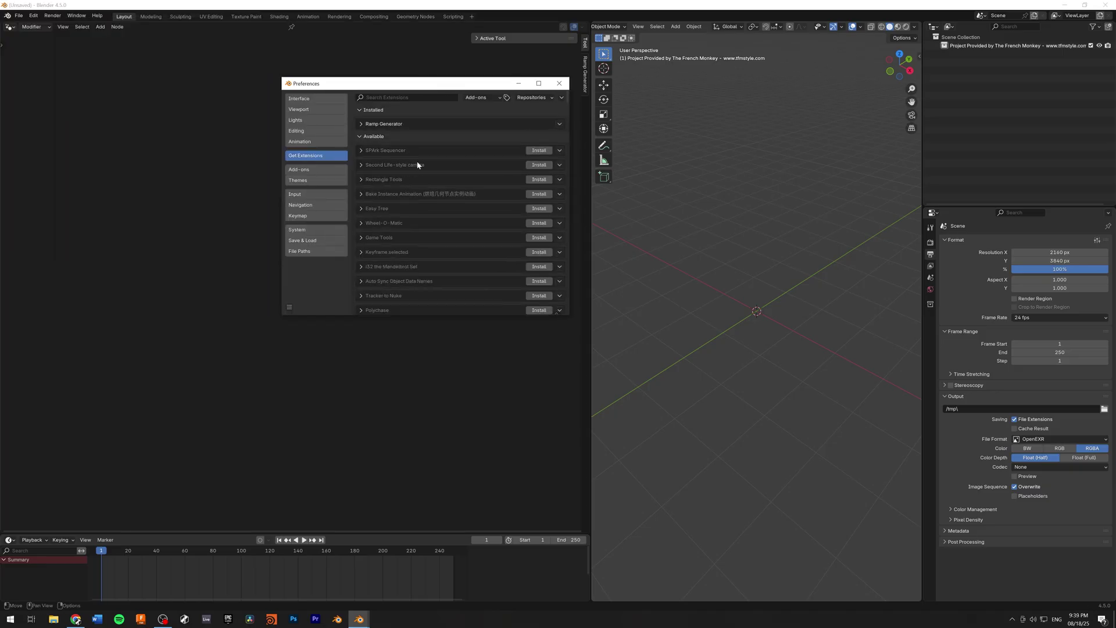
{"action": "left_click", "coordinate": [417, 95]}
{"action": "type", "text": "ramp"}
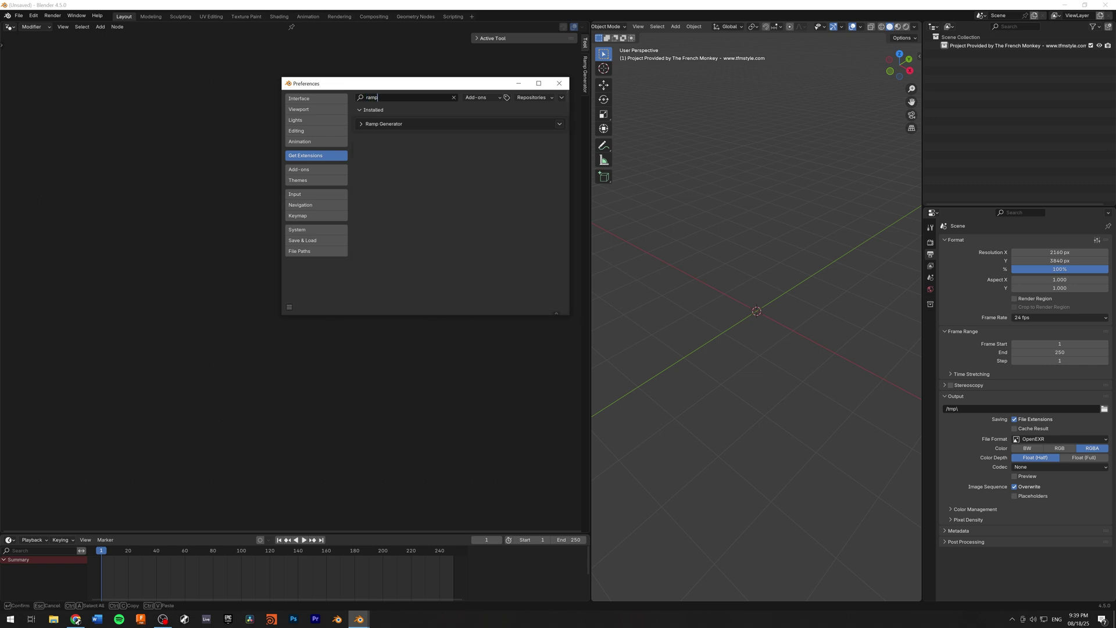
{"action": "left_click", "coordinate": [363, 125]}
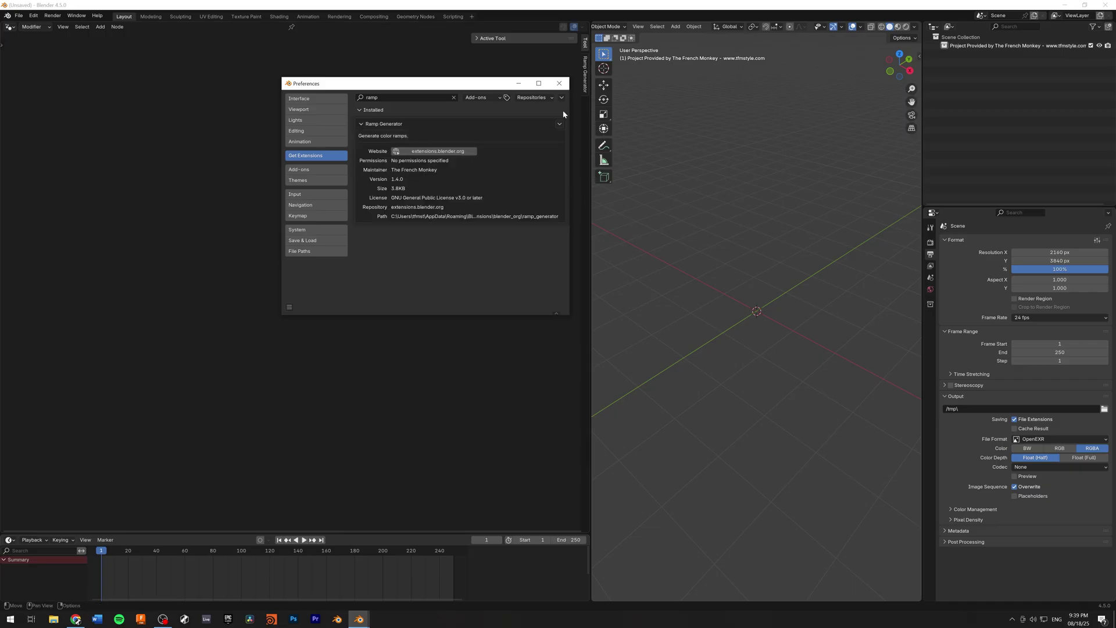
{"action": "left_click", "coordinate": [559, 84]}
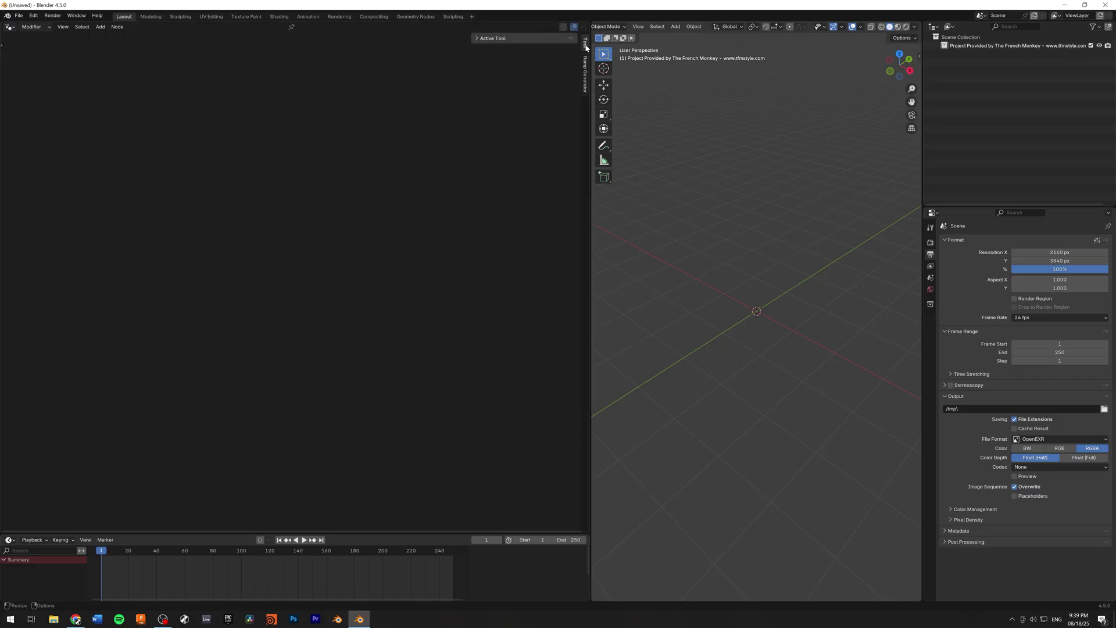
Step: Show the Ramp Generator sidebar tab, add a plane and give it a new Geometry Nodes tree
{"action": "left_click", "coordinate": [585, 73]}
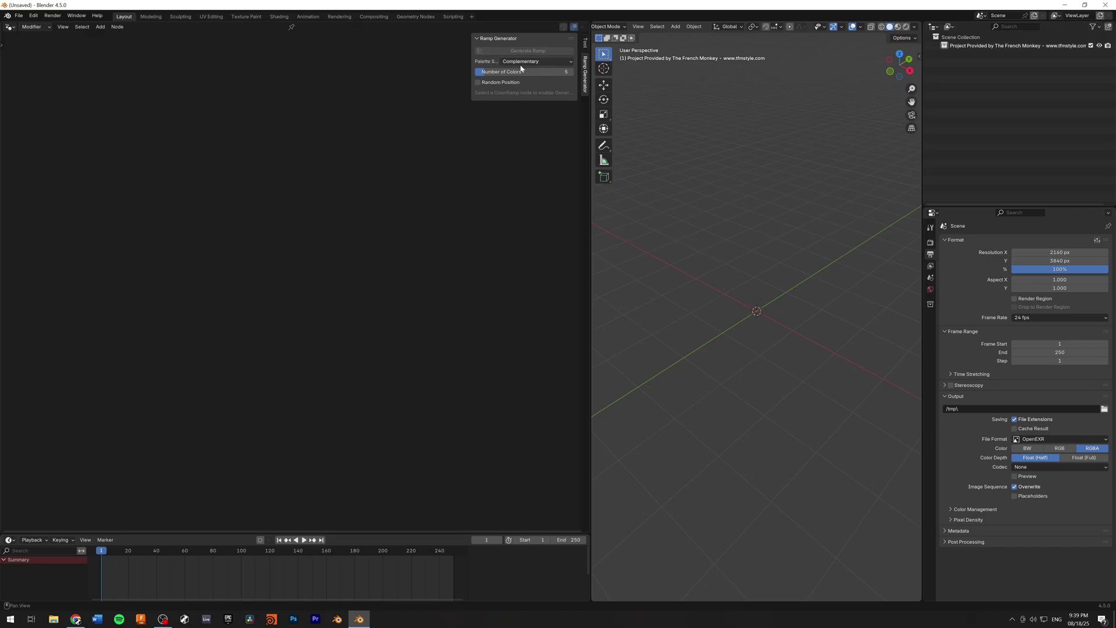
{"action": "left_click", "coordinate": [676, 26]}
{"action": "mouse_move", "coordinate": [703, 36]}
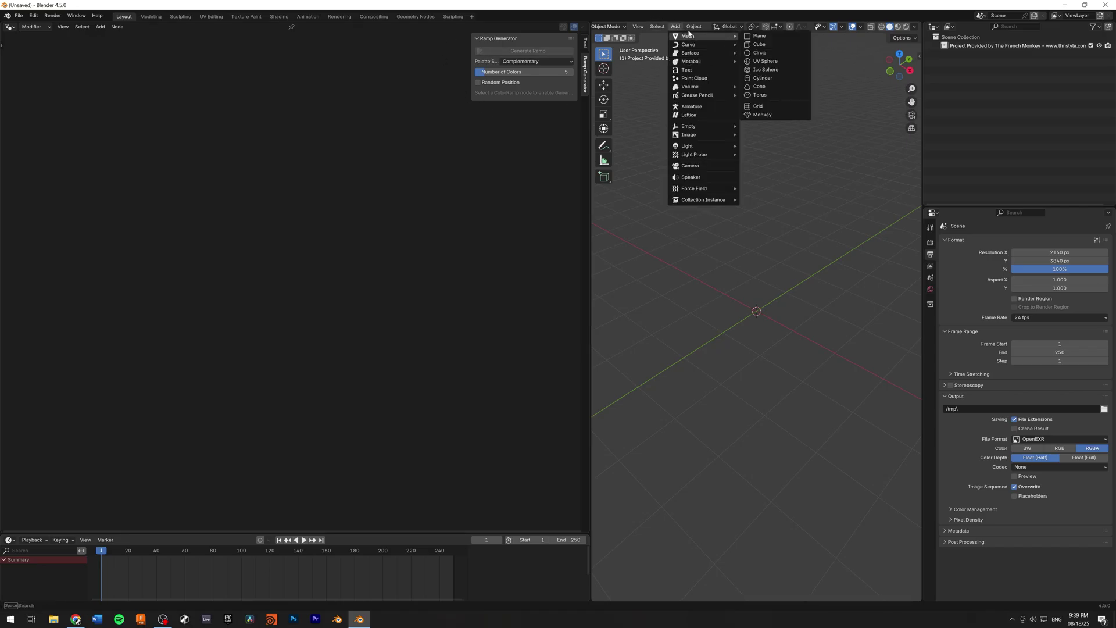
{"action": "left_click", "coordinate": [769, 36]}
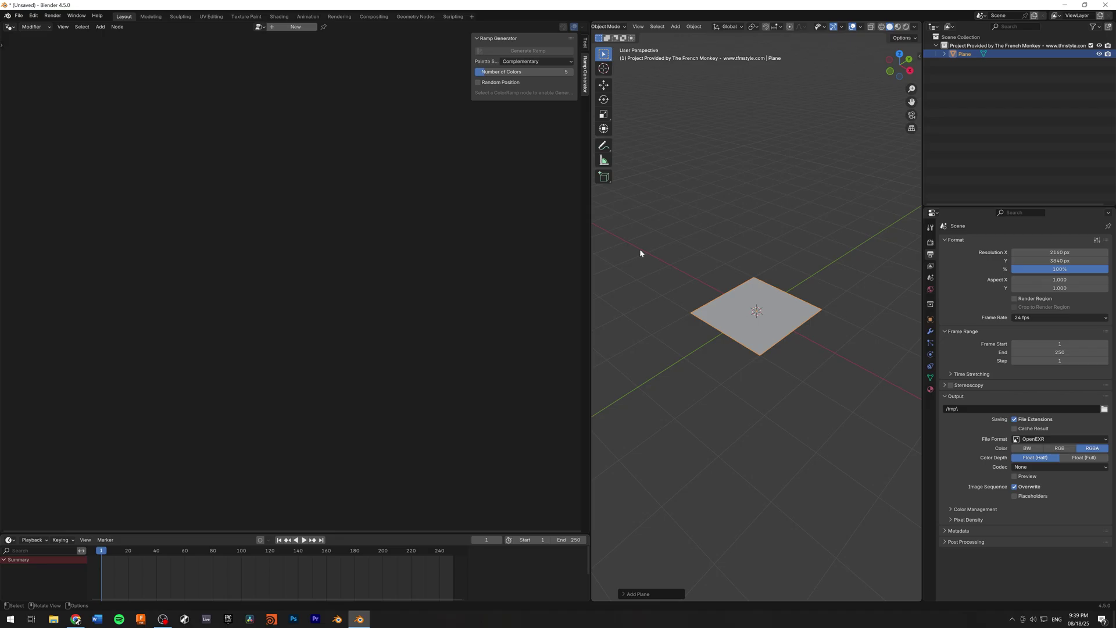
{"action": "left_click", "coordinate": [290, 30]}
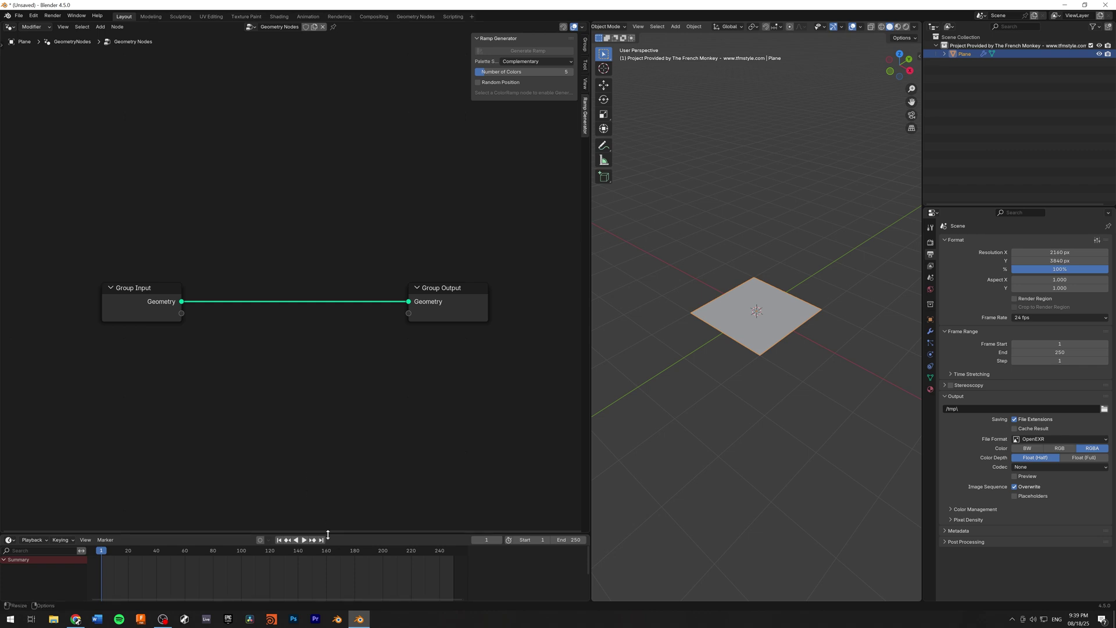
Step: Turn the enlarged lower area into a Shader Editor and create a new material for the plane
{"action": "left_click_drag", "start_coordinate": [328, 534], "coordinate": [328, 299]}
{"action": "left_click", "coordinate": [9, 304]}
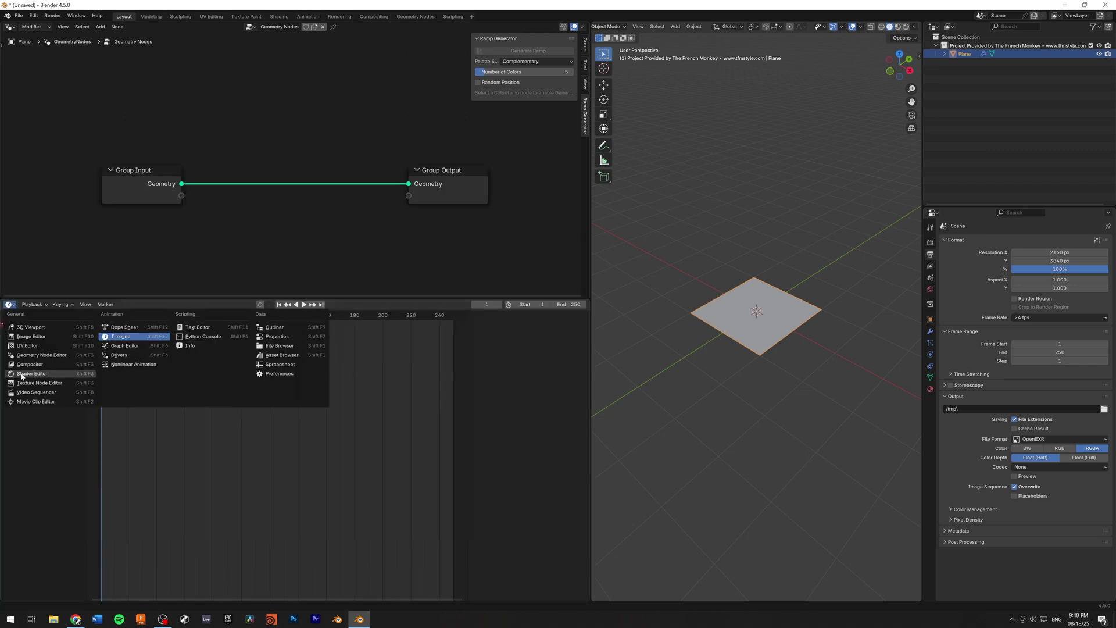
{"action": "left_click", "coordinate": [32, 373]}
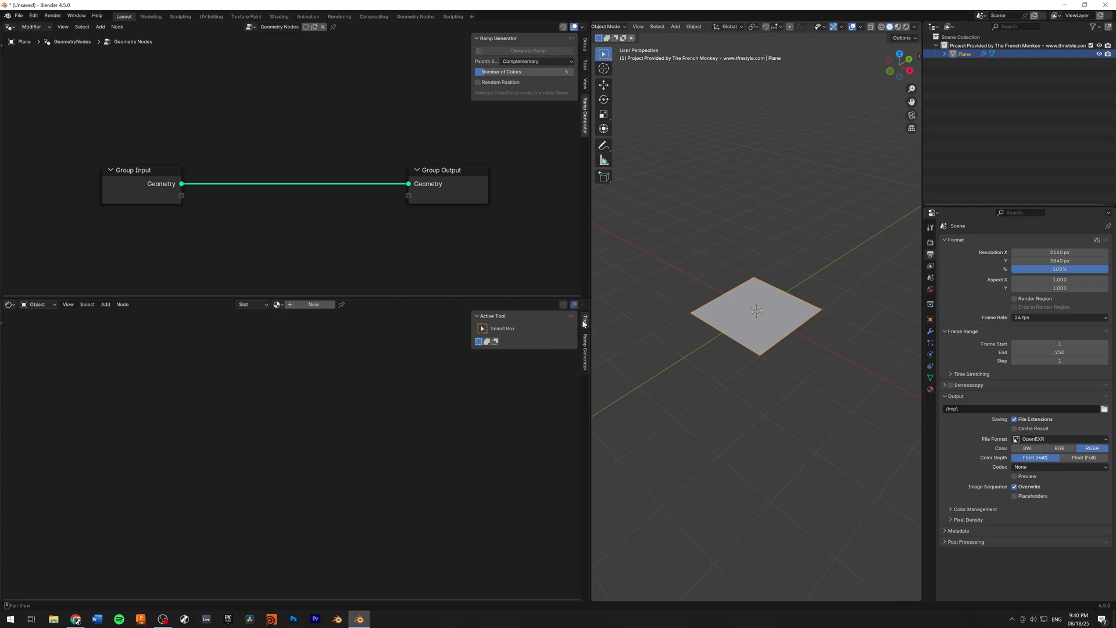
{"action": "left_click", "coordinate": [319, 308]}
{"action": "left_click_drag", "start_coordinate": [336, 297], "coordinate": [332, 249]}
{"action": "scroll", "coordinate": [328, 305], "scroll_direction": "down", "scroll_amount": 3}
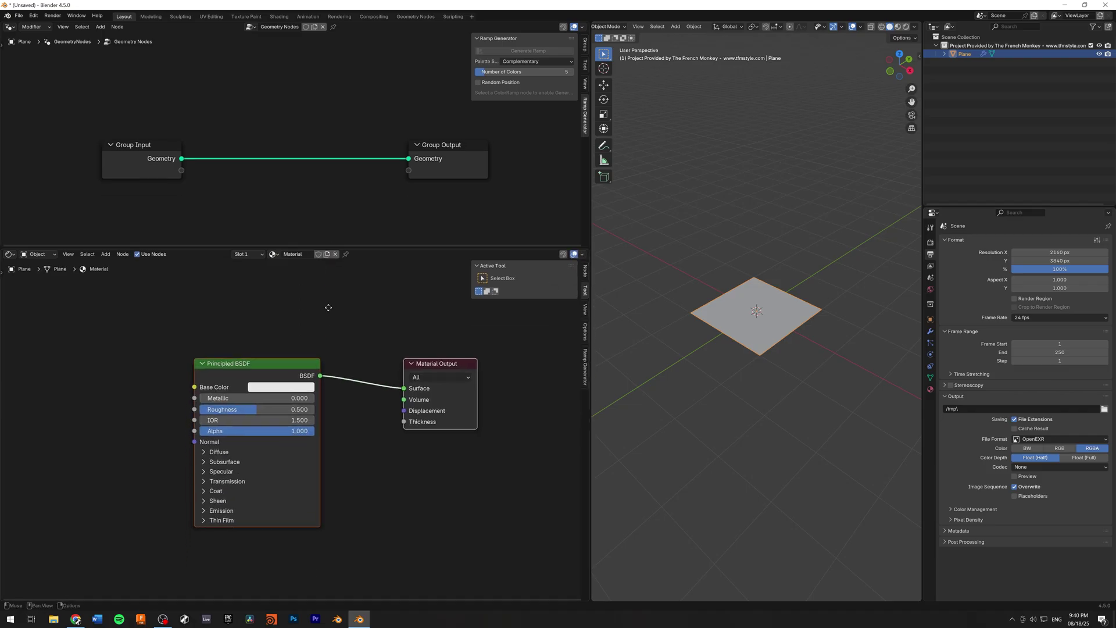
{"action": "scroll", "coordinate": [306, 134], "scroll_direction": "down", "scroll_amount": 3}
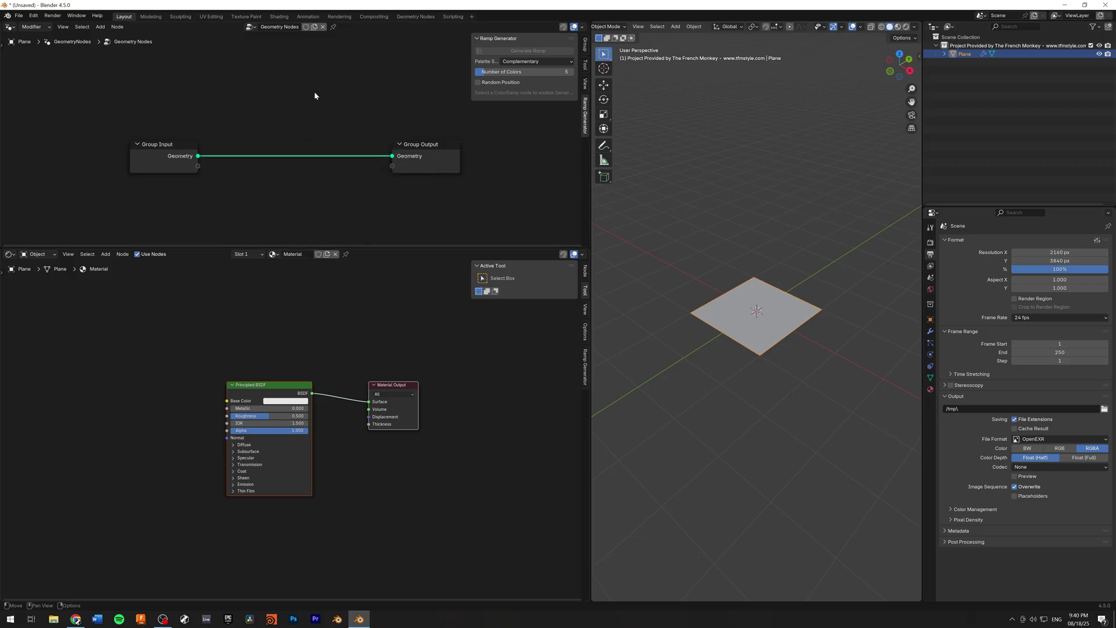
Step: Add a Color Ramp node to the geometry tree and select it, widening the sidebar
{"action": "key", "text": "shift+a"}
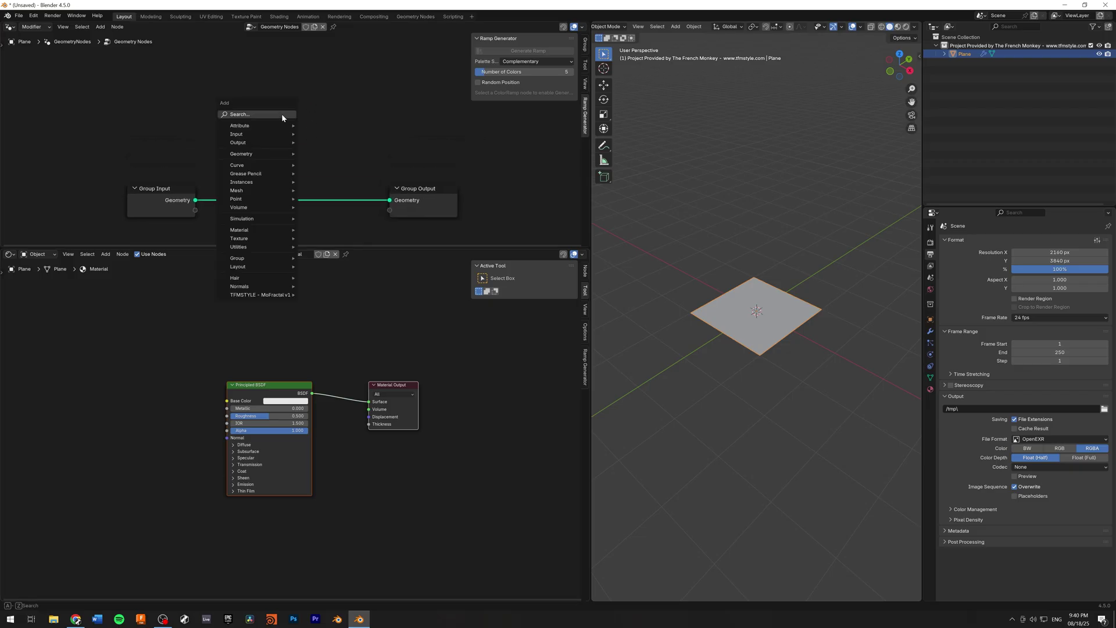
{"action": "type", "text": "ramp"}
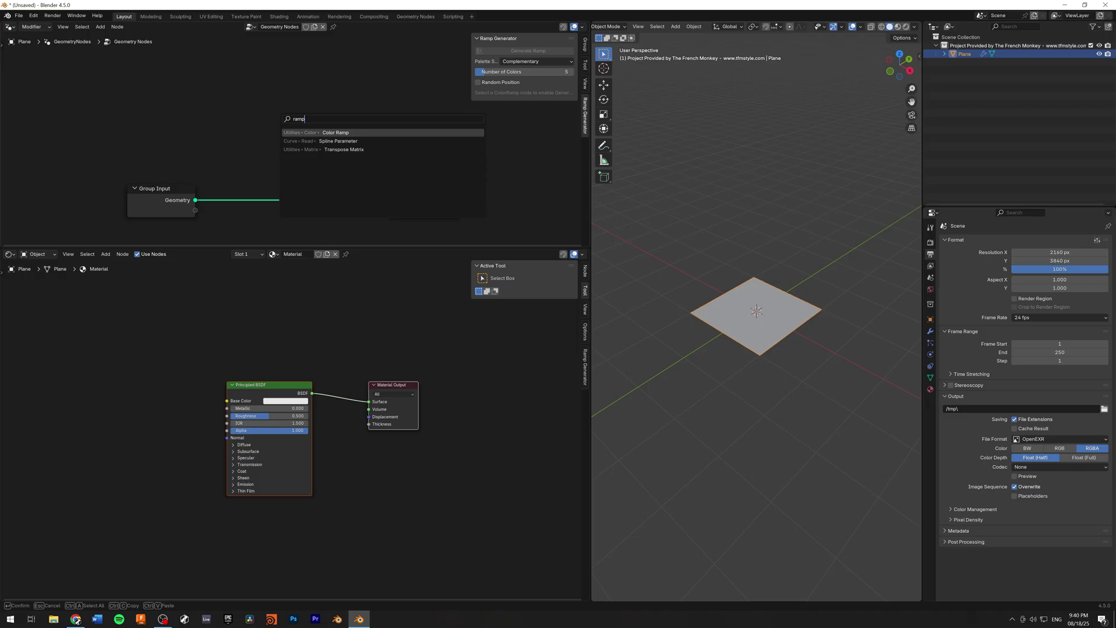
{"action": "key", "text": "Return"}
{"action": "left_click", "coordinate": [295, 127]}
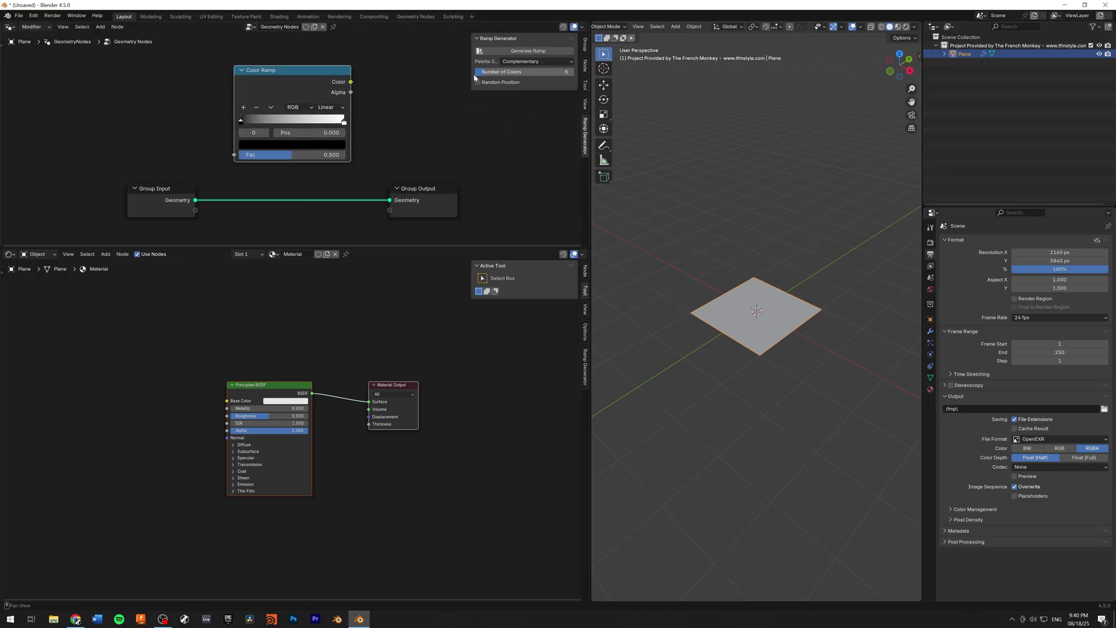
{"action": "left_click", "coordinate": [459, 104]}
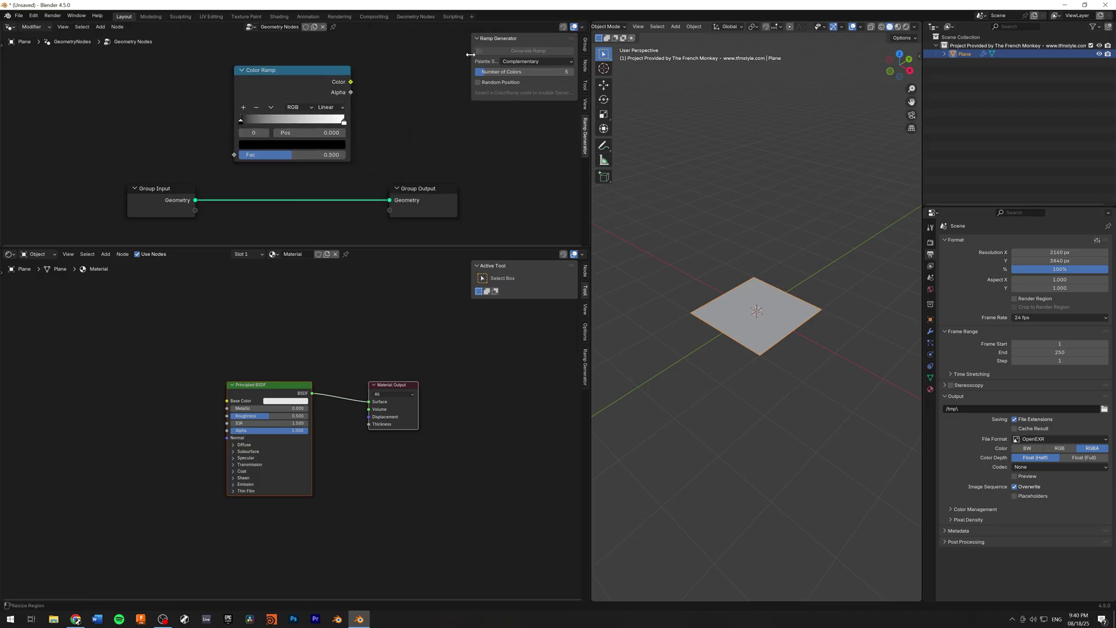
{"action": "left_click_drag", "start_coordinate": [470, 54], "coordinate": [391, 56]}
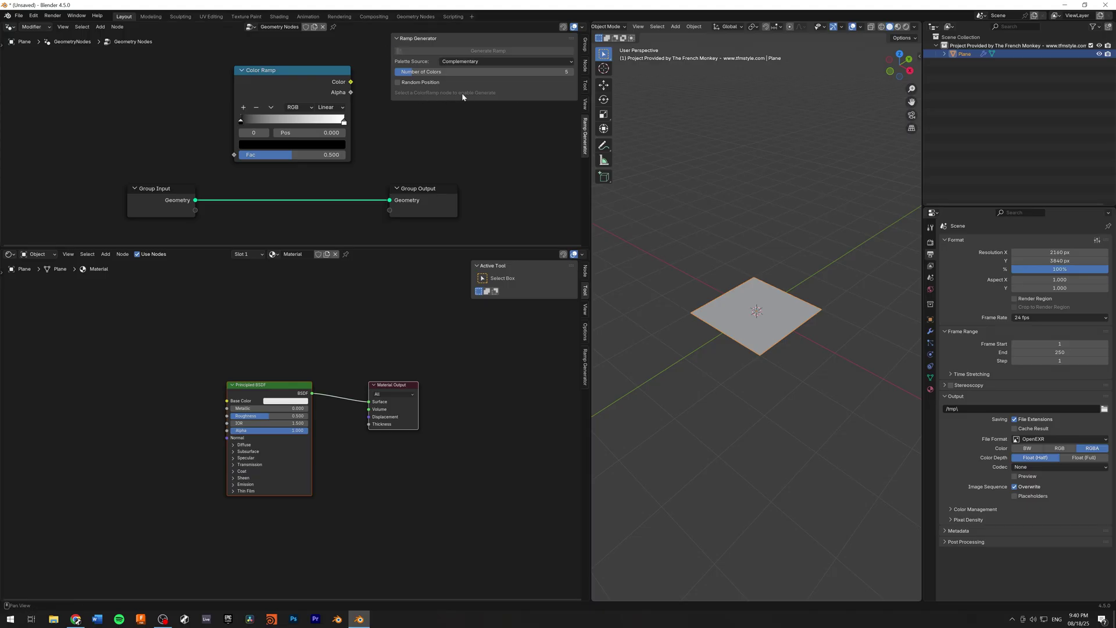
{"action": "middle_click_drag", "start_coordinate": [435, 97], "coordinate": [388, 119]}
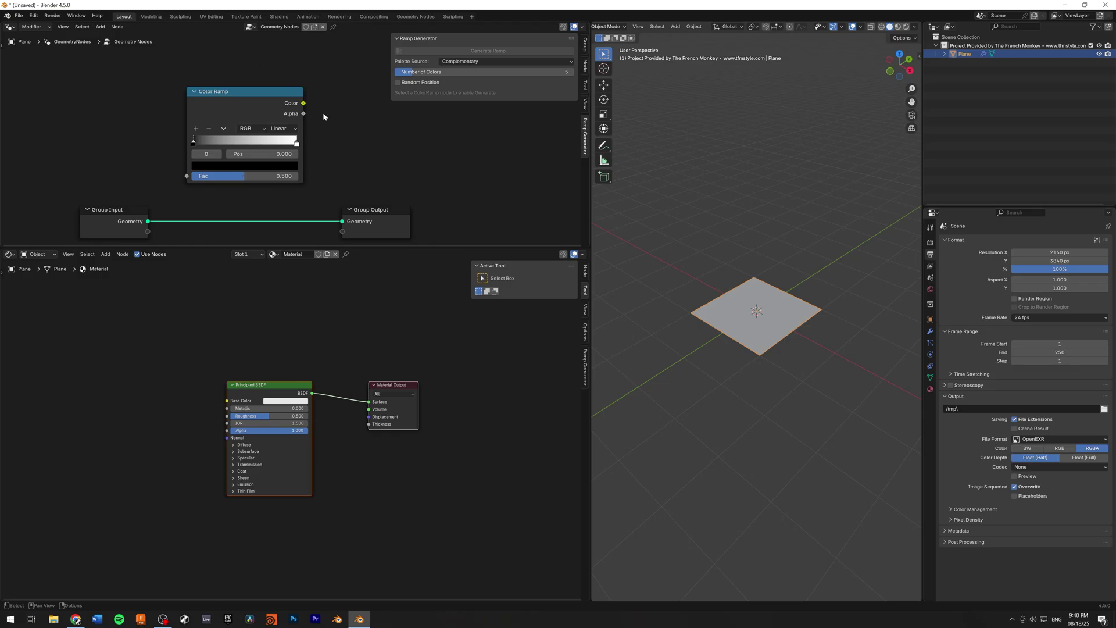
{"action": "left_click_drag", "start_coordinate": [245, 107], "coordinate": [182, 79]}
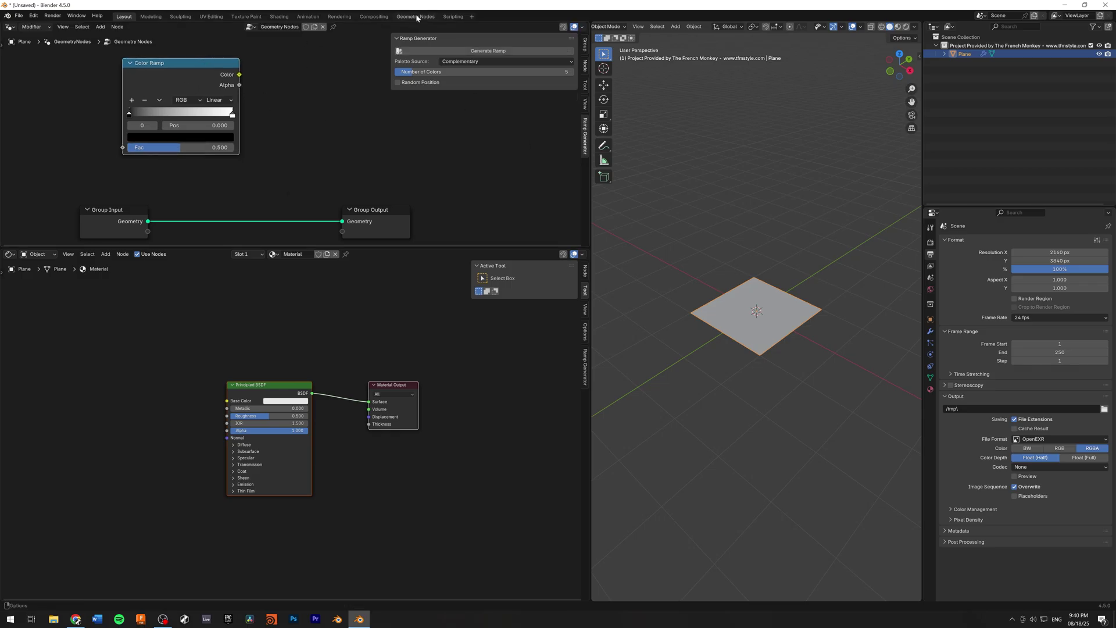
Step: Generate the five-colour Complementary ramp repeatedly until it shows a green-purple gradient
{"action": "left_click", "coordinate": [490, 51]}
{"action": "left_click", "coordinate": [491, 51]}
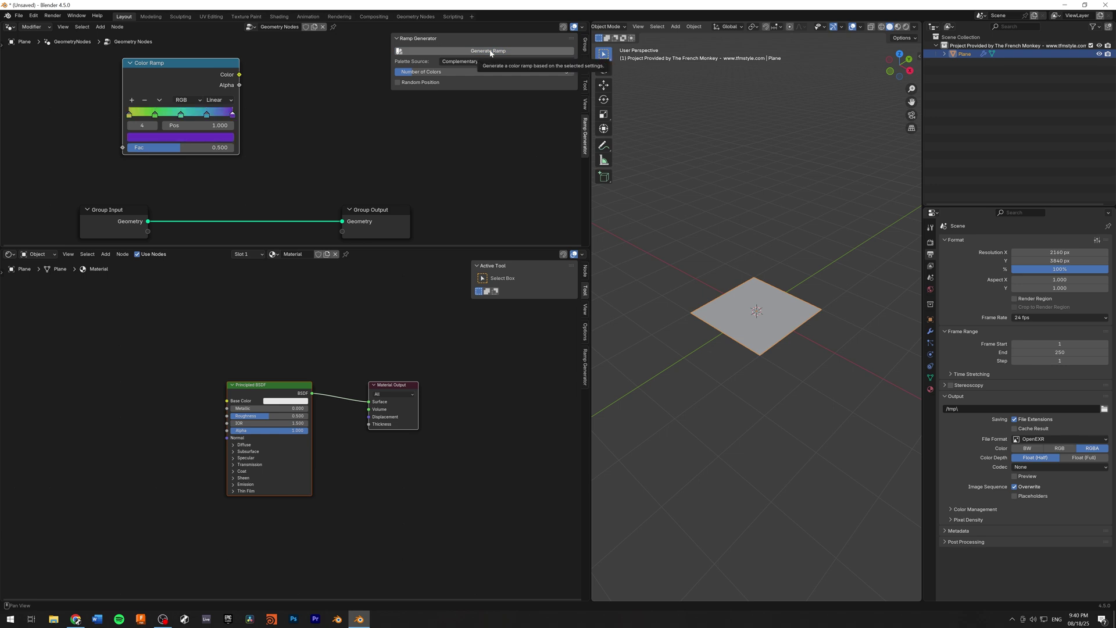
{"action": "left_click", "coordinate": [491, 51]}
{"action": "left_click", "coordinate": [490, 51]}
{"action": "left_click", "coordinate": [490, 51]}
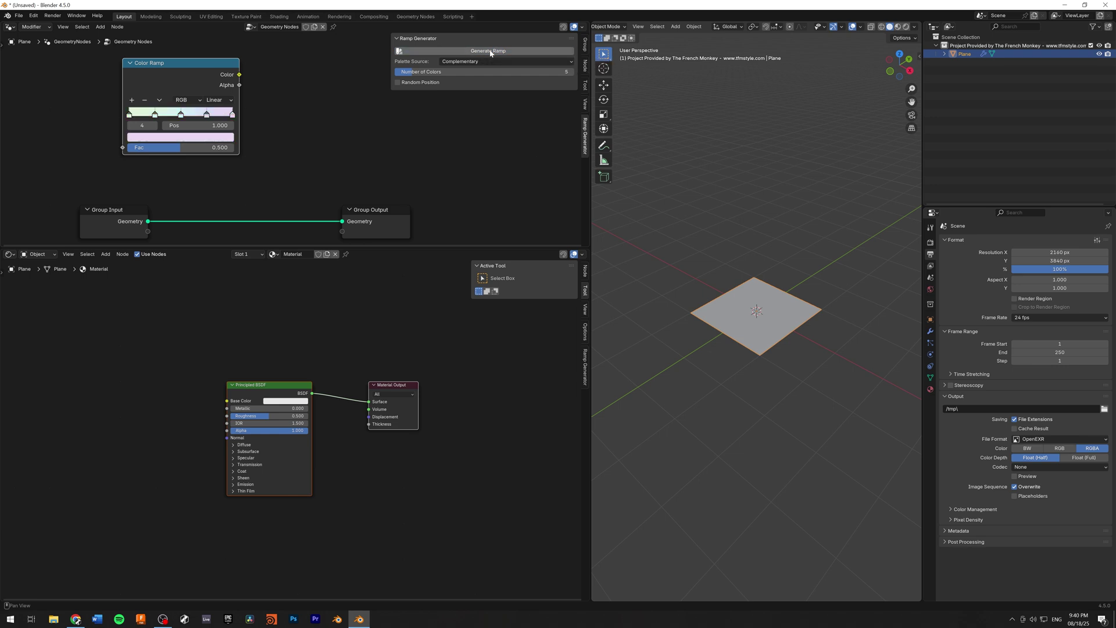
{"action": "left_click", "coordinate": [490, 51]}
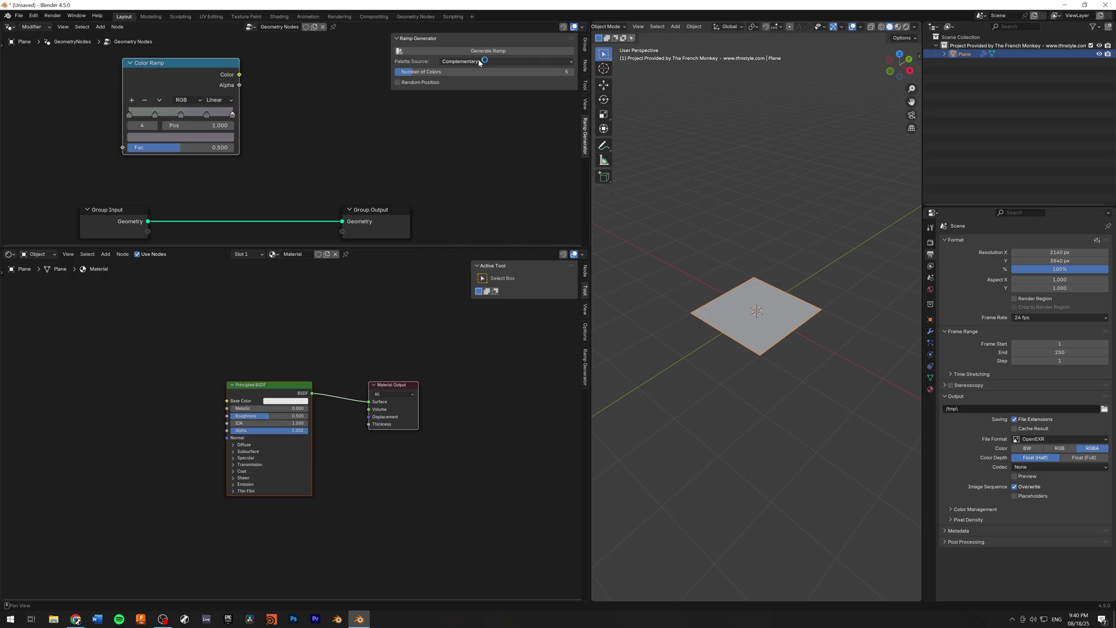
{"action": "left_click", "coordinate": [488, 51]}
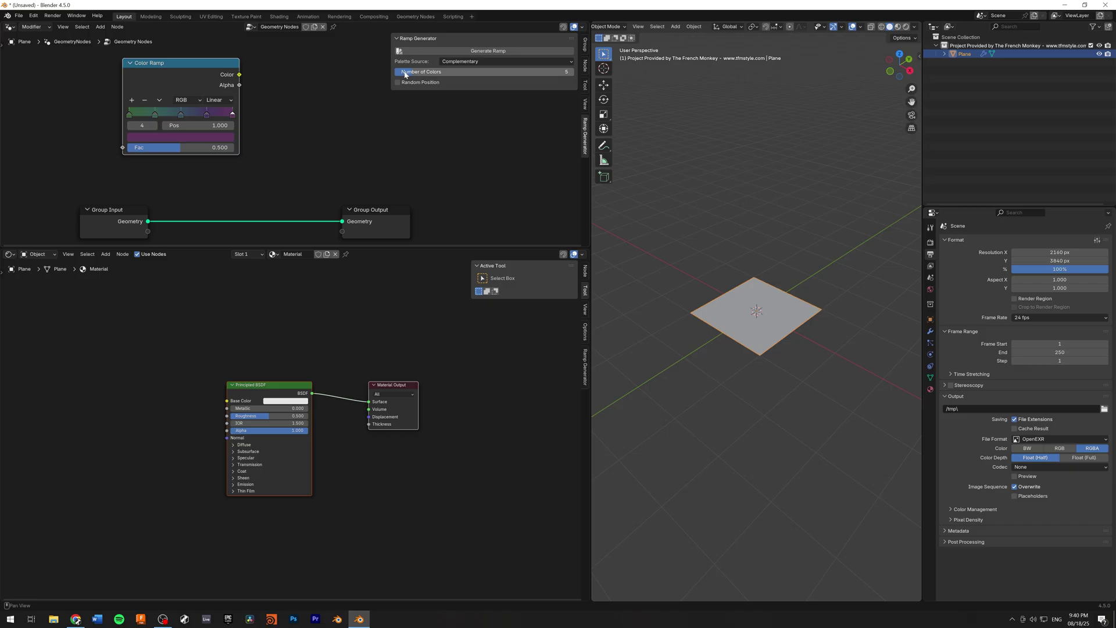
Step: Set Number of Colors to 32, widen the Color Ramp node and regenerate the ramp several times
{"action": "left_click_drag", "start_coordinate": [405, 74], "coordinate": [520, 73]}
{"action": "left_click", "coordinate": [497, 51]}
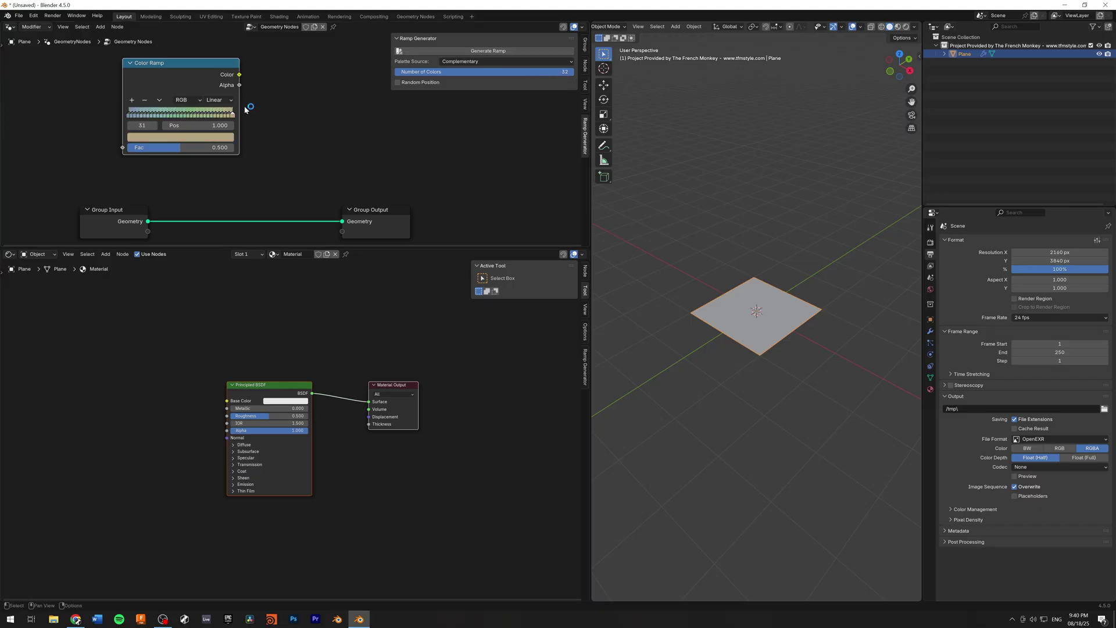
{"action": "left_click_drag", "start_coordinate": [240, 108], "coordinate": [571, 145]}
{"action": "left_click", "coordinate": [472, 51]}
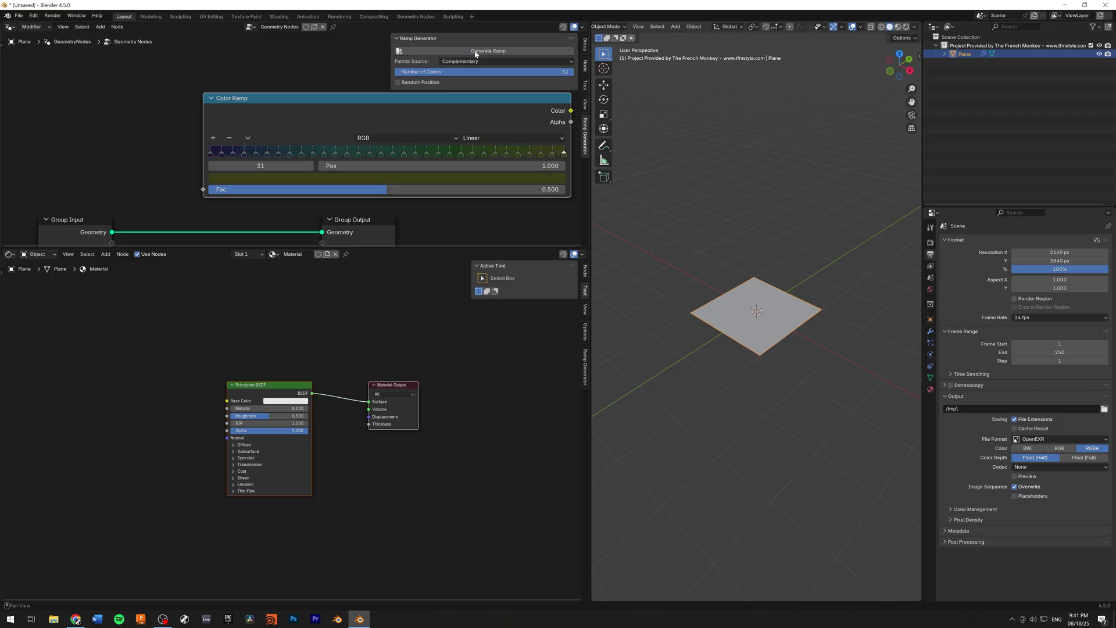
{"action": "left_click", "coordinate": [471, 51]}
{"action": "left_click", "coordinate": [472, 51]}
{"action": "left_click", "coordinate": [472, 51]}
{"action": "left_click", "coordinate": [472, 52]}
{"action": "left_click", "coordinate": [472, 51]}
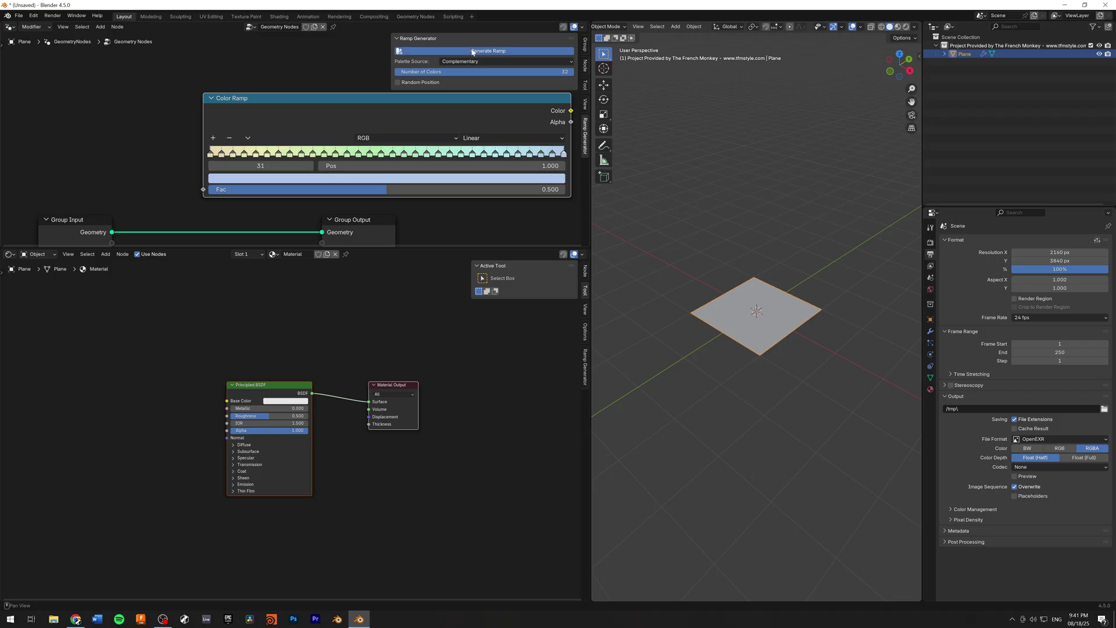
{"action": "left_click", "coordinate": [472, 51]}
{"action": "left_click", "coordinate": [472, 51]}
{"action": "left_click", "coordinate": [471, 51]}
{"action": "left_click", "coordinate": [472, 51]}
{"action": "left_click", "coordinate": [472, 51]}
{"action": "left_click", "coordinate": [471, 51]}
{"action": "left_click", "coordinate": [472, 51]}
{"action": "left_click", "coordinate": [471, 51]}
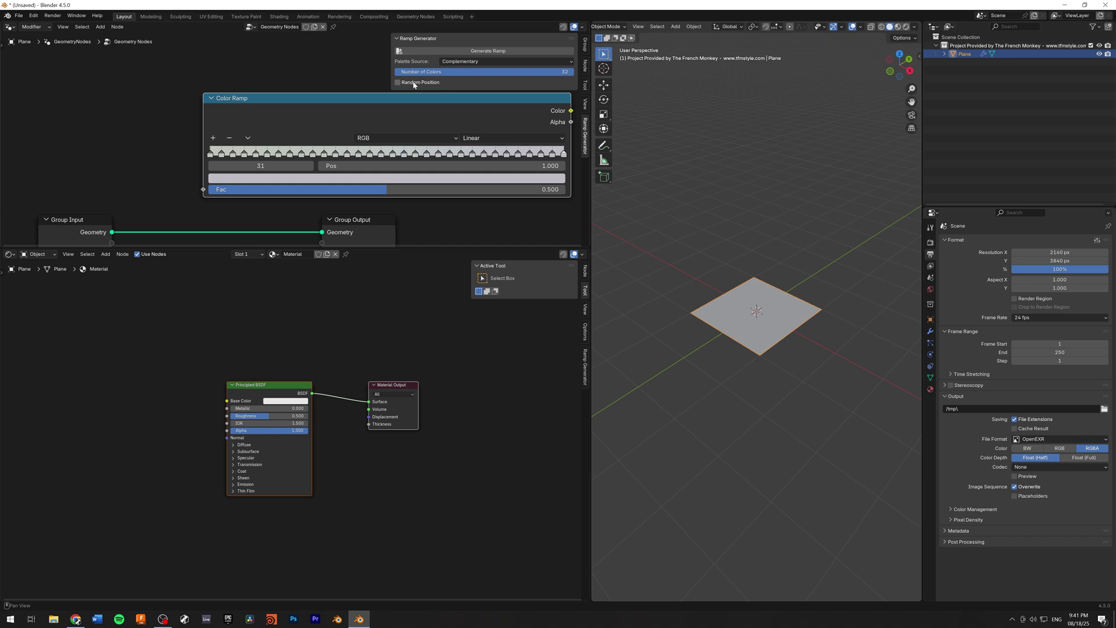
Step: Enable Random Position and regenerate the 32-colour ramp repeatedly with randomly placed stops
{"action": "left_click", "coordinate": [413, 84]}
{"action": "left_click", "coordinate": [471, 51]}
{"action": "left_click", "coordinate": [472, 51]}
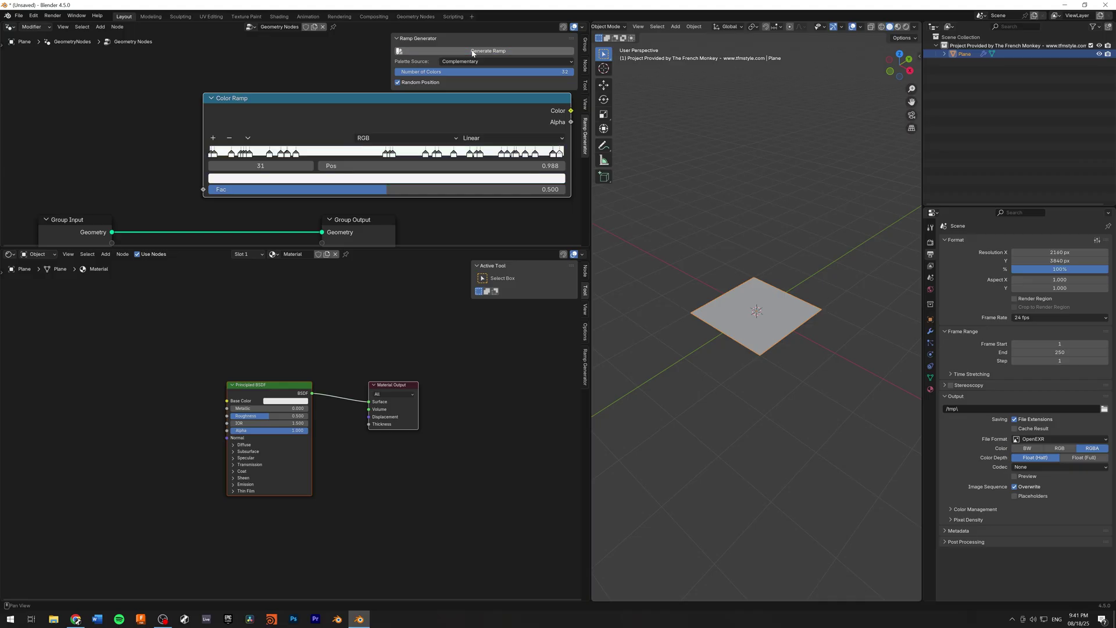
{"action": "left_click", "coordinate": [472, 51]}
{"action": "left_click", "coordinate": [471, 51]}
{"action": "left_click", "coordinate": [472, 51]}
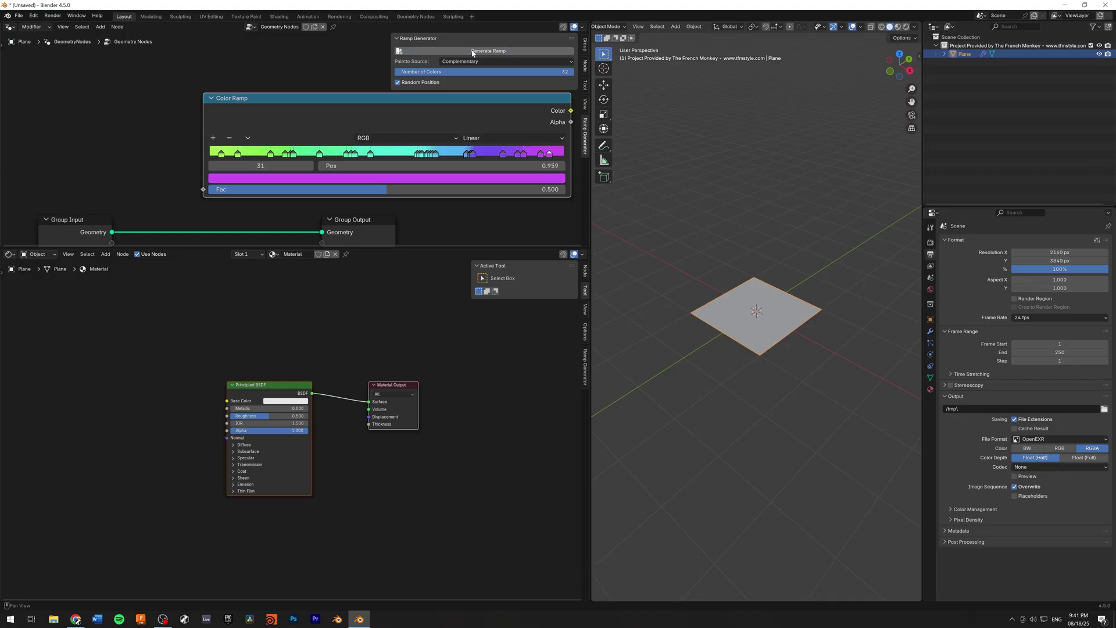
{"action": "left_click", "coordinate": [472, 51]}
{"action": "left_click", "coordinate": [472, 51]}
{"action": "left_click", "coordinate": [472, 51]}
{"action": "left_click", "coordinate": [472, 51]}
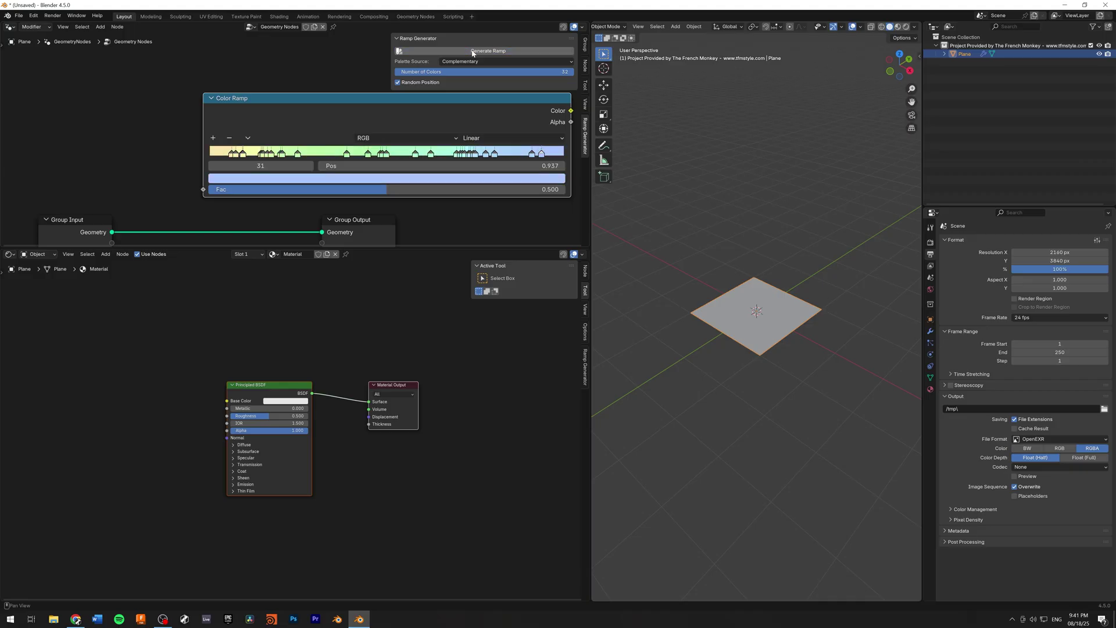
{"action": "left_click", "coordinate": [472, 51]}
{"action": "left_click", "coordinate": [472, 51]}
{"action": "left_click", "coordinate": [472, 52]}
{"action": "left_click", "coordinate": [471, 51]}
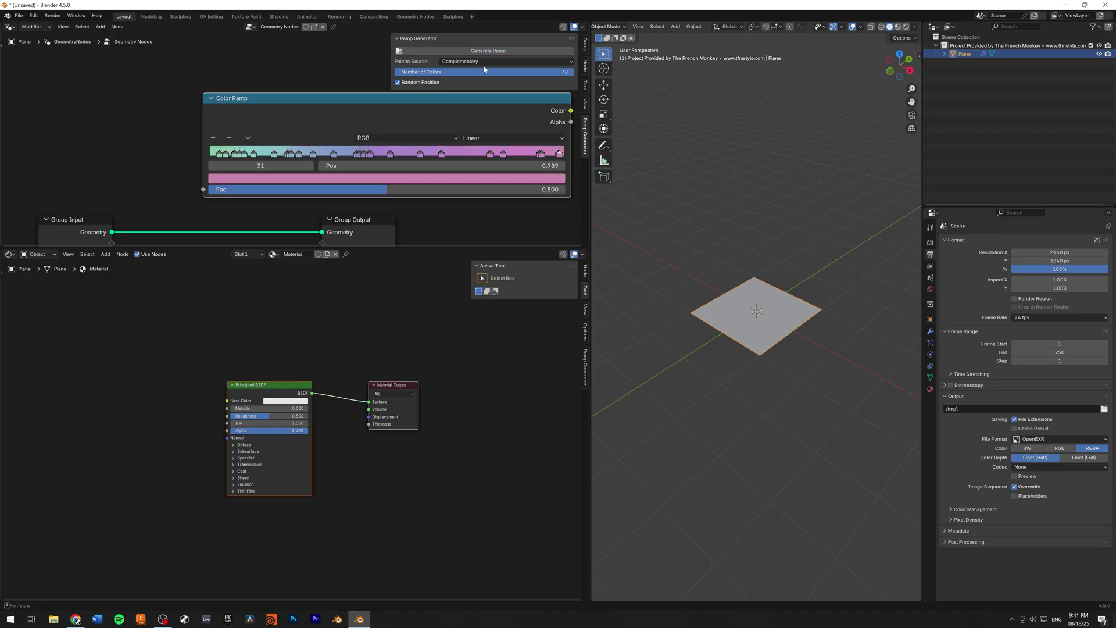
Step: Set Palette Source to Random and generate the ramp twice
{"action": "left_click", "coordinate": [463, 62]}
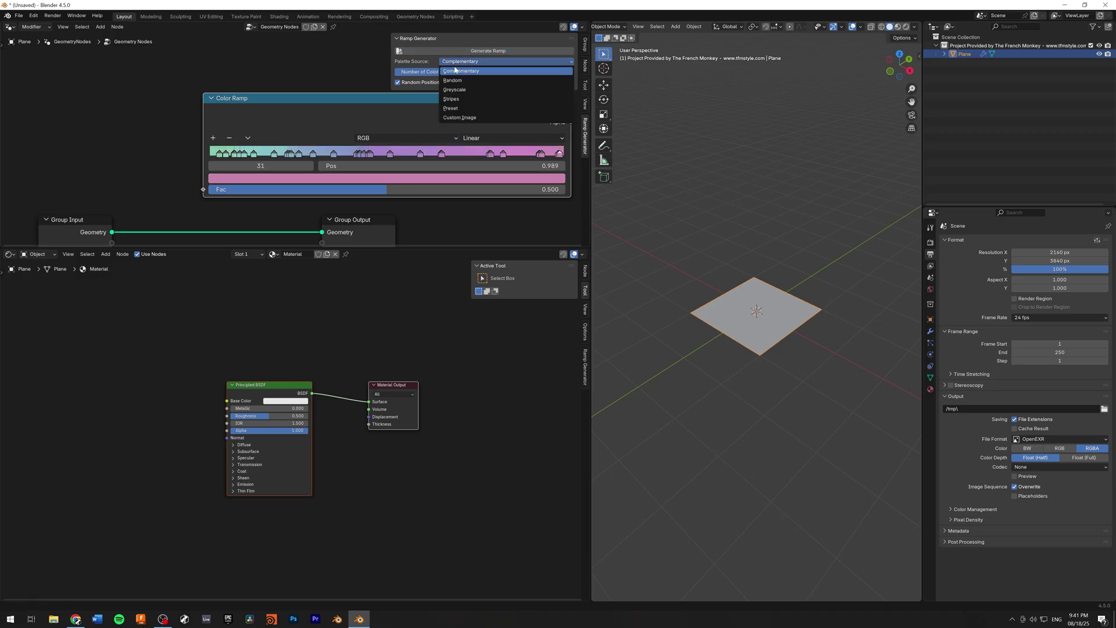
{"action": "left_click", "coordinate": [459, 81]}
{"action": "left_click", "coordinate": [478, 52]}
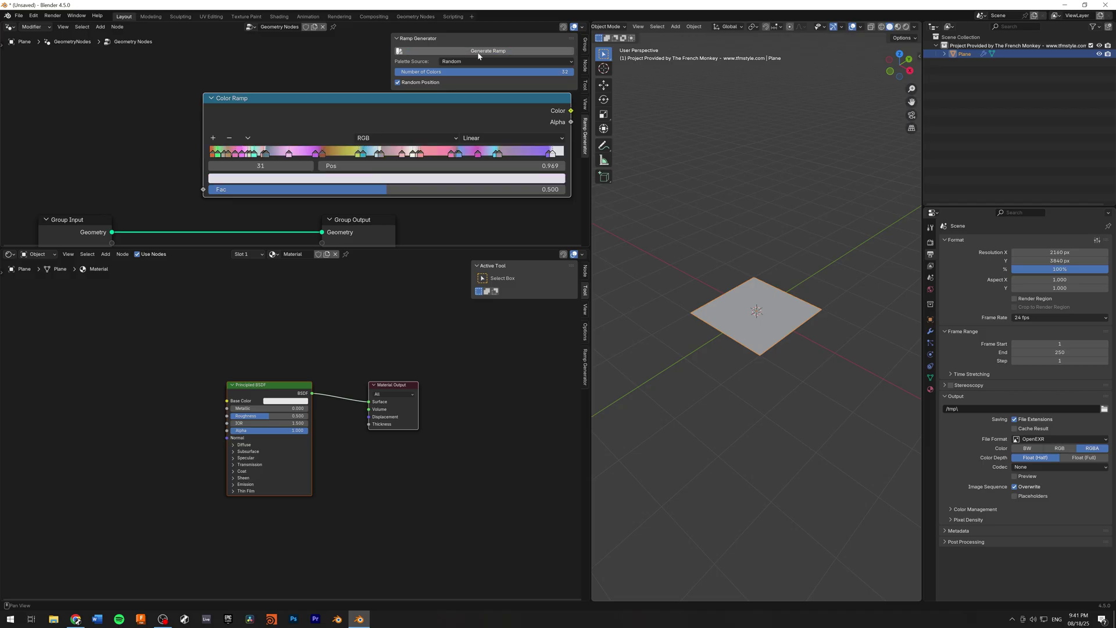
{"action": "left_click", "coordinate": [478, 52]}
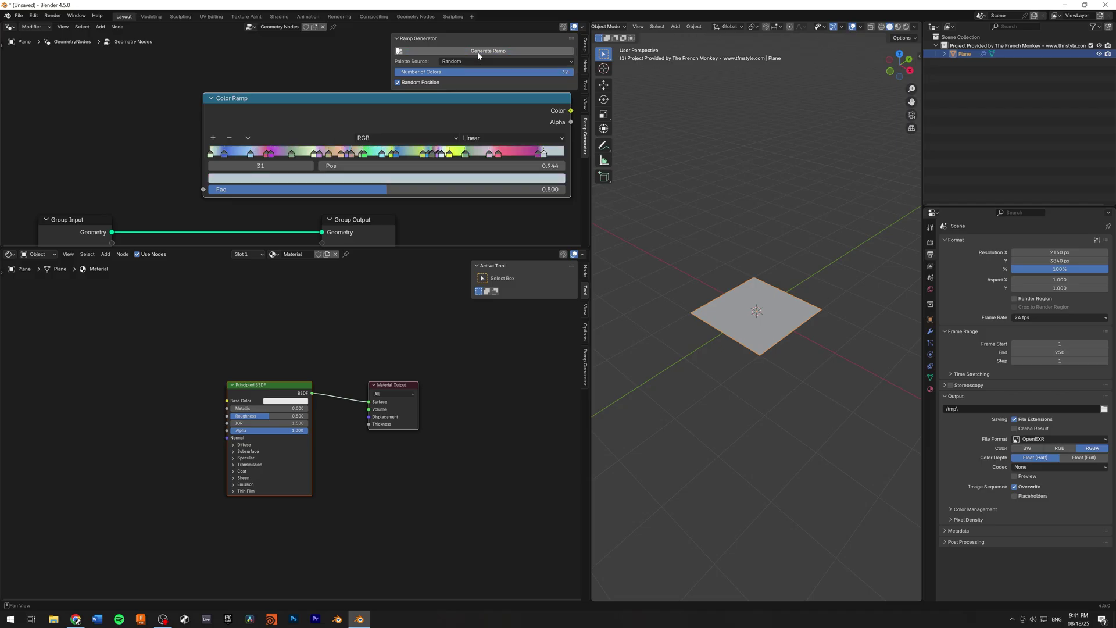
Step: Switch the Color Ramp interpolation to Constant and regenerate the random stepped ramp many times
{"action": "left_click", "coordinate": [478, 138]}
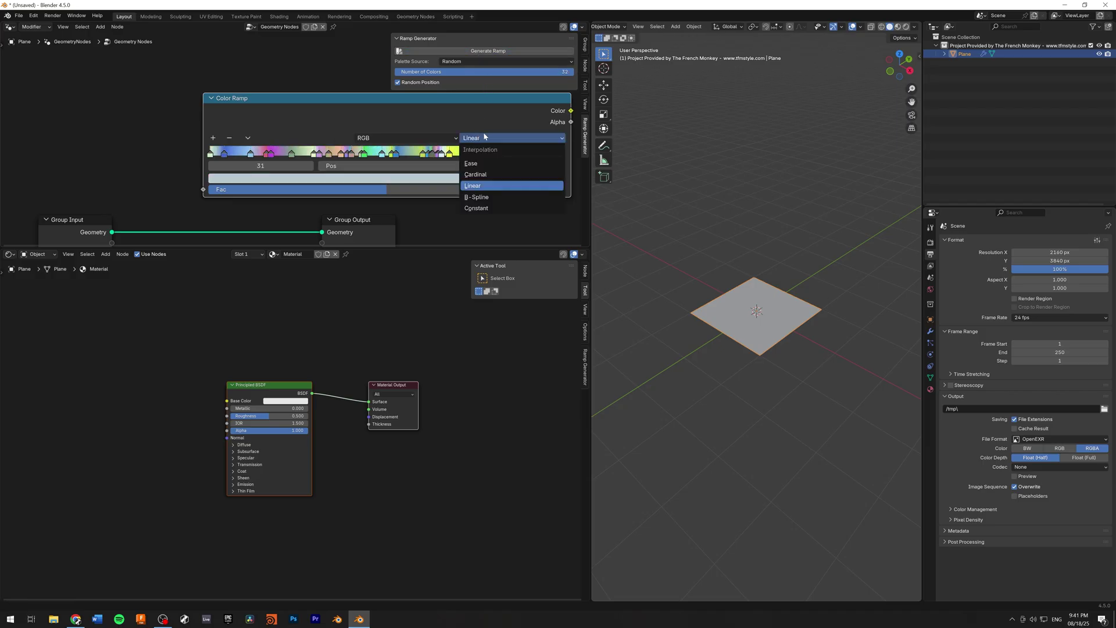
{"action": "left_click", "coordinate": [485, 208]}
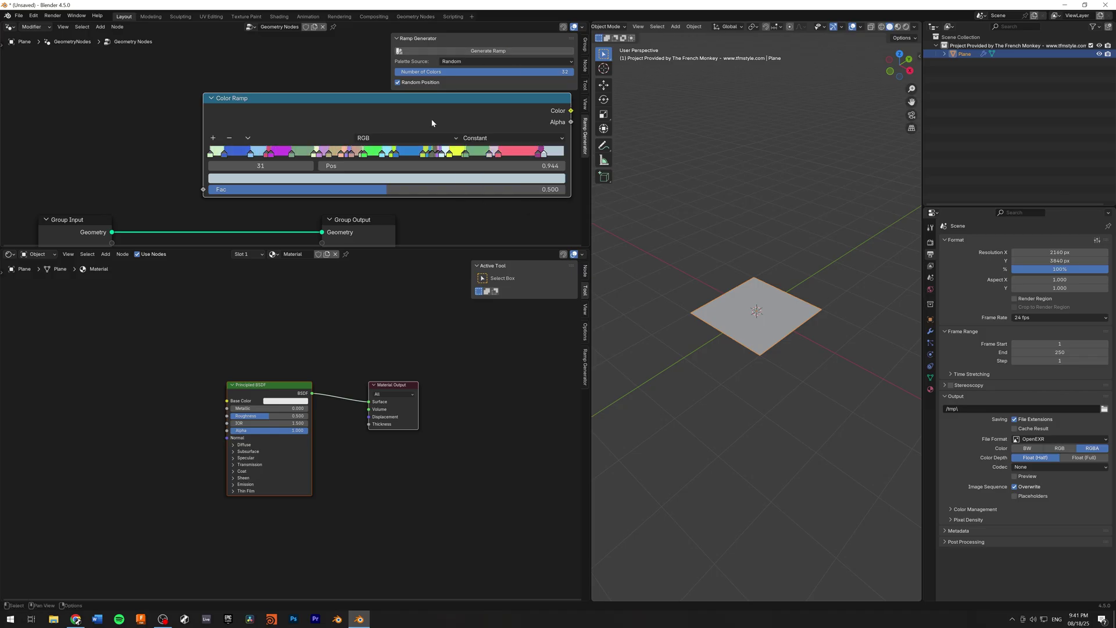
{"action": "left_click", "coordinate": [474, 52]}
{"action": "left_click", "coordinate": [475, 52]}
{"action": "left_click", "coordinate": [474, 52]}
{"action": "left_click", "coordinate": [474, 53]}
{"action": "left_click", "coordinate": [474, 52]}
{"action": "left_click", "coordinate": [474, 53]}
{"action": "left_click", "coordinate": [474, 53]}
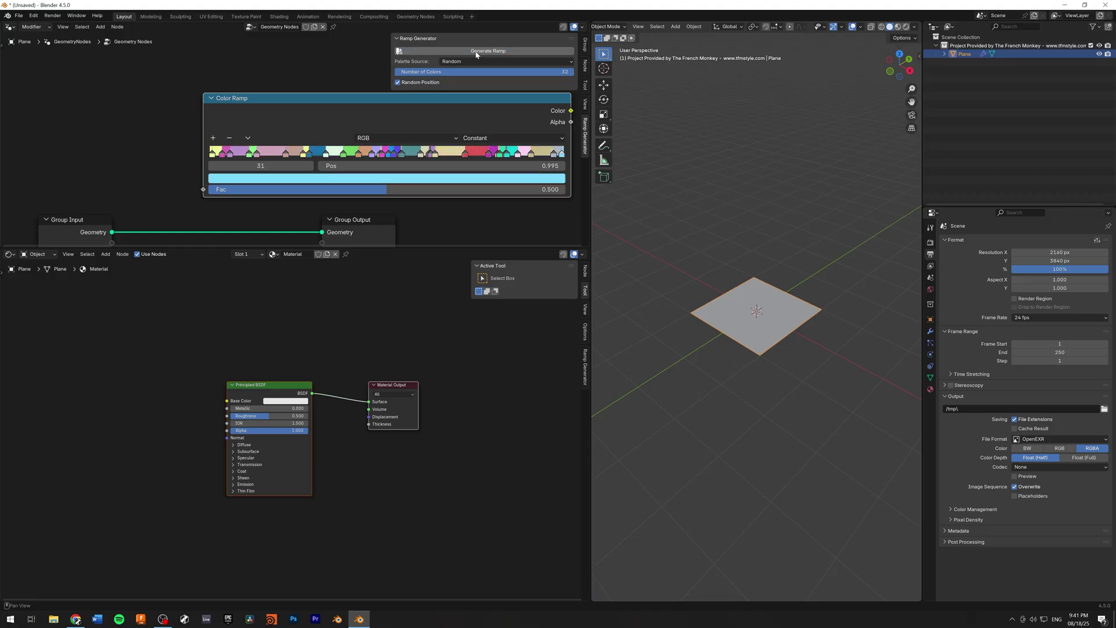
{"action": "left_click", "coordinate": [474, 53]}
{"action": "left_click", "coordinate": [474, 53]}
{"action": "left_click", "coordinate": [474, 53]}
{"action": "left_click", "coordinate": [474, 53]}
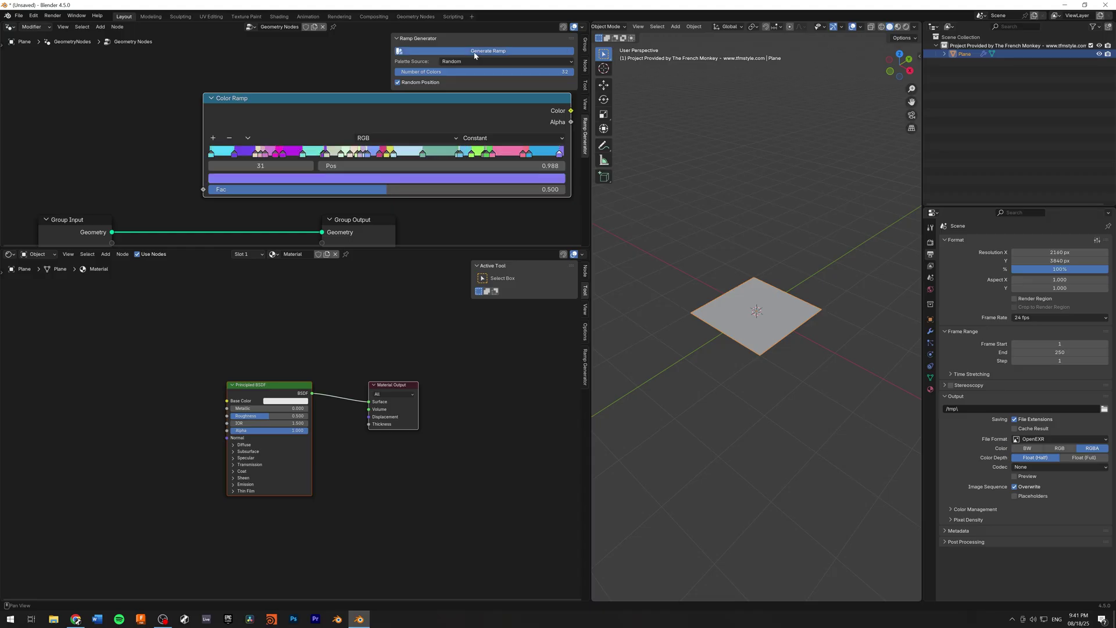
{"action": "left_click", "coordinate": [475, 53]}
{"action": "left_click", "coordinate": [474, 53]}
{"action": "left_click", "coordinate": [474, 53]}
{"action": "left_click", "coordinate": [474, 53]}
{"action": "left_click", "coordinate": [474, 53]}
{"action": "left_click", "coordinate": [474, 53]}
{"action": "left_click", "coordinate": [474, 53]}
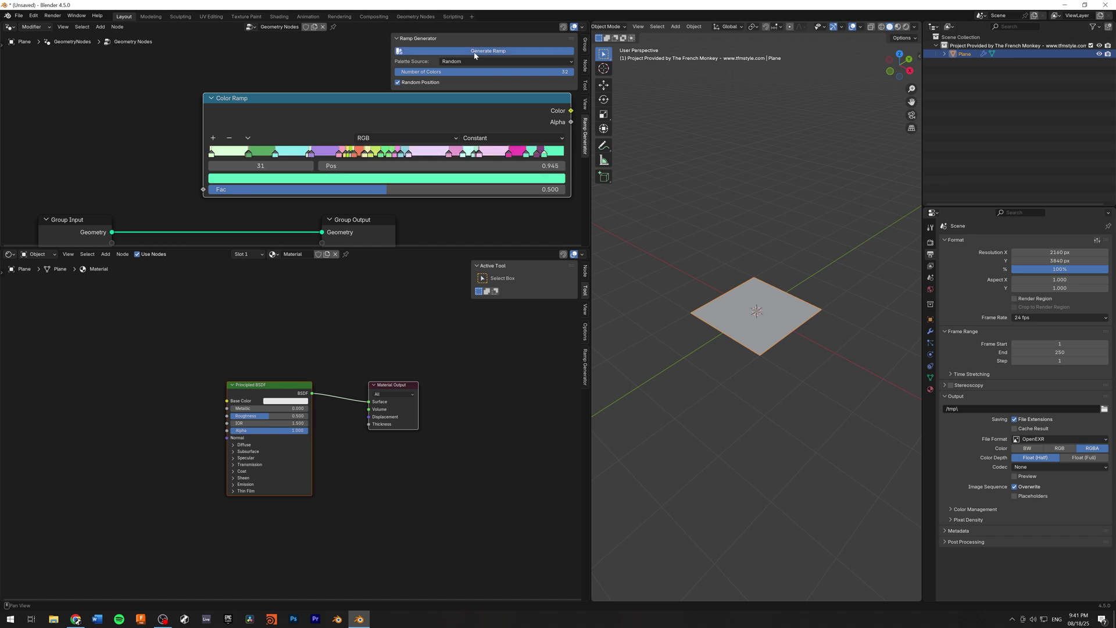
{"action": "left_click", "coordinate": [474, 53]}
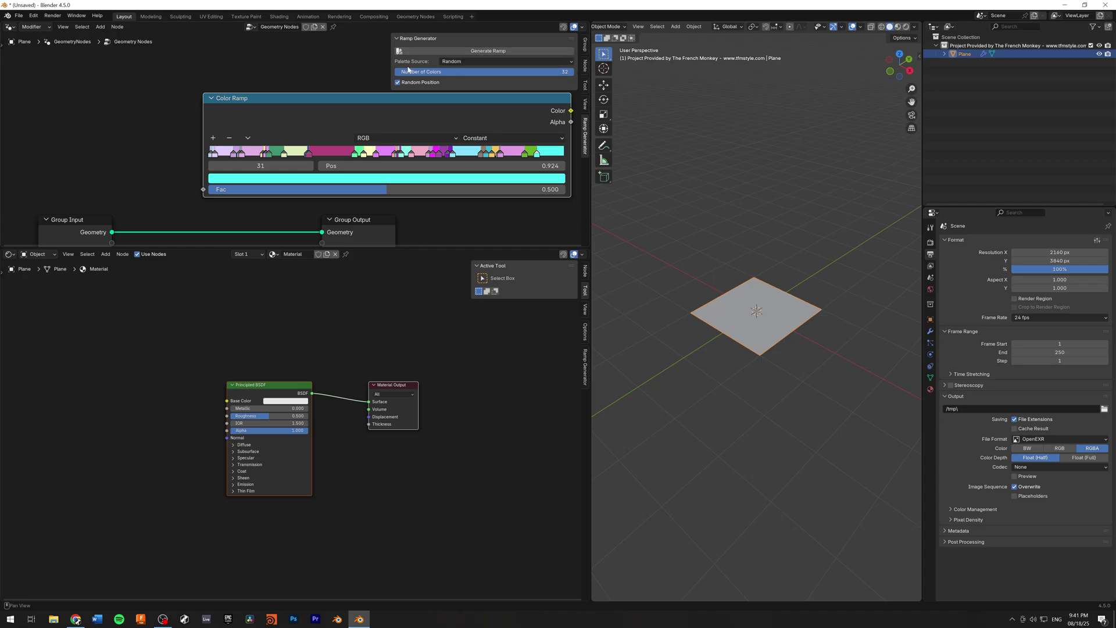
Step: Set Palette Source to Greyscale and regenerate the ramp in greys
{"action": "left_click", "coordinate": [476, 61]}
{"action": "left_click", "coordinate": [459, 90]}
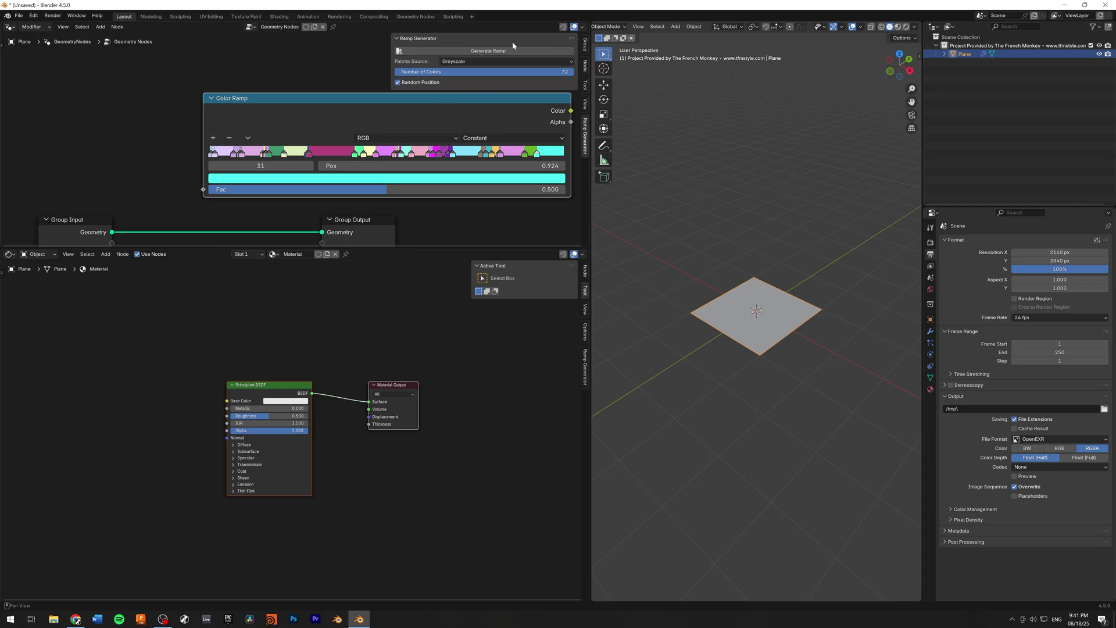
{"action": "left_click", "coordinate": [474, 51]}
{"action": "left_click", "coordinate": [474, 51]}
{"action": "left_click", "coordinate": [474, 51]}
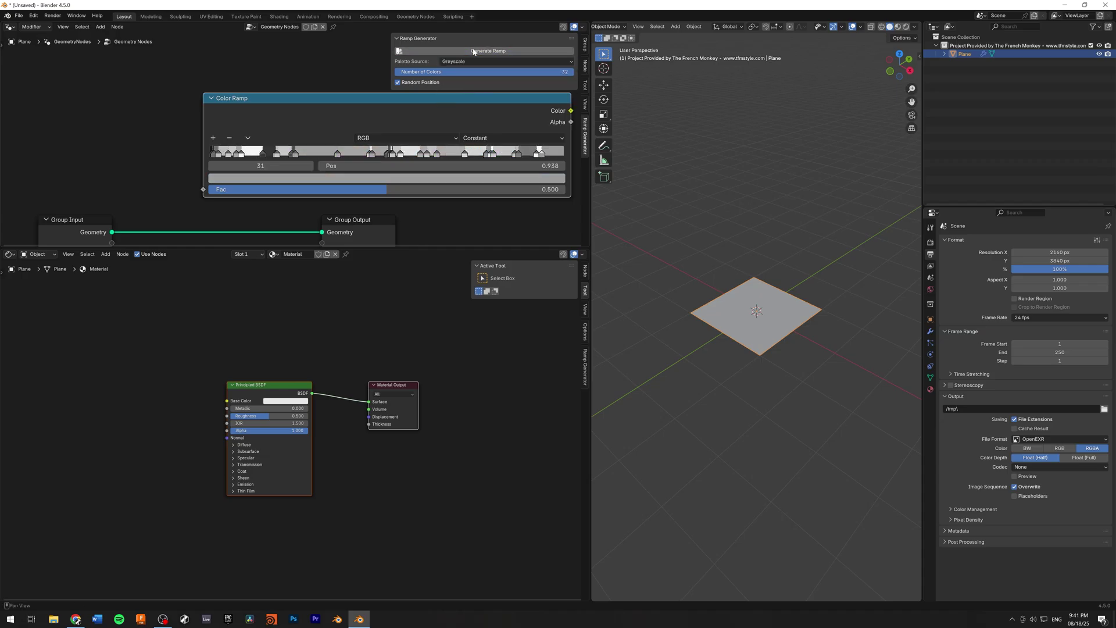
Step: Switch Palette Source to Stripes and generate a black-and-white striped ramp
{"action": "left_click", "coordinate": [474, 52]}
{"action": "left_click", "coordinate": [474, 51]}
{"action": "left_click", "coordinate": [474, 61]}
{"action": "left_click", "coordinate": [465, 99]}
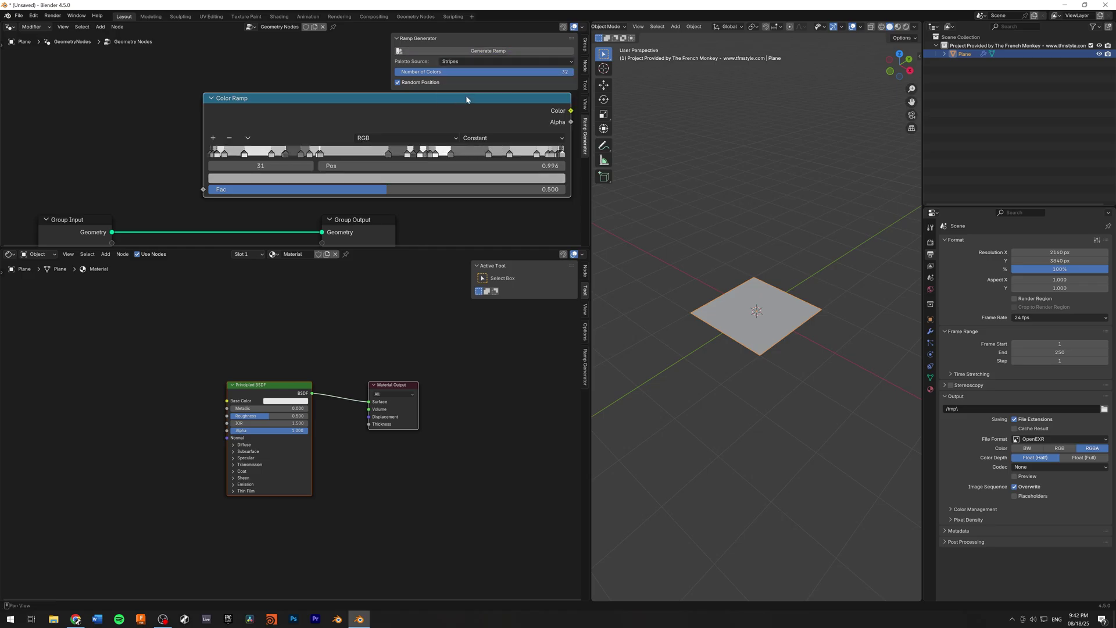
{"action": "left_click", "coordinate": [505, 53]}
Step: Set Palette Source to Preset and fill the ramp from the Sunset, then Ocean presets
{"action": "left_click", "coordinate": [505, 52]}
{"action": "left_click", "coordinate": [505, 61]}
{"action": "left_click", "coordinate": [434, 78]}
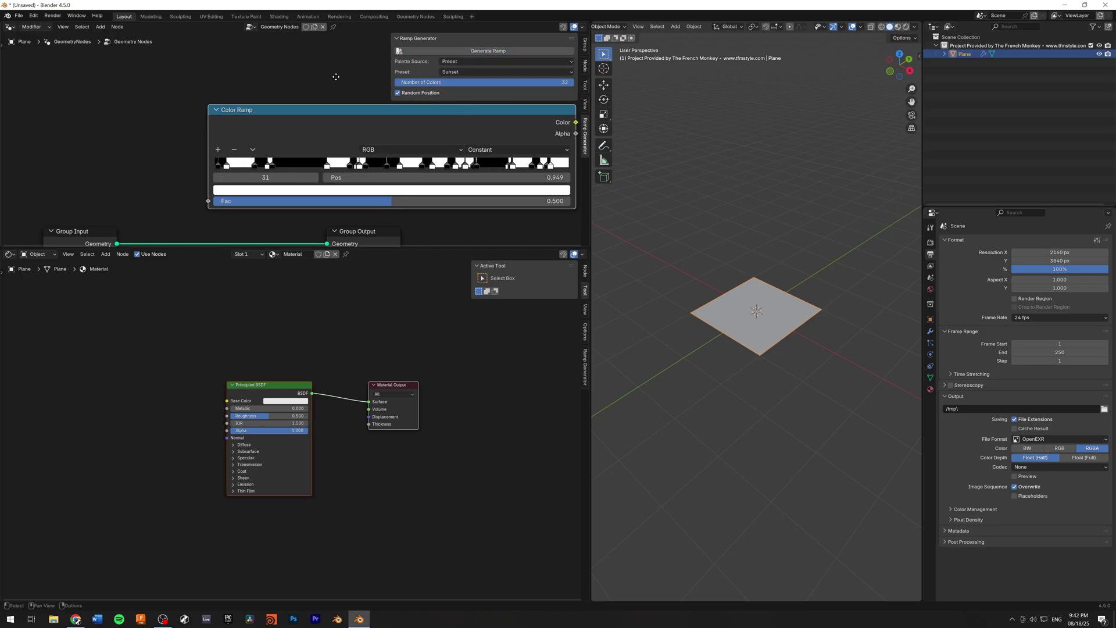
{"action": "left_click", "coordinate": [465, 72]}
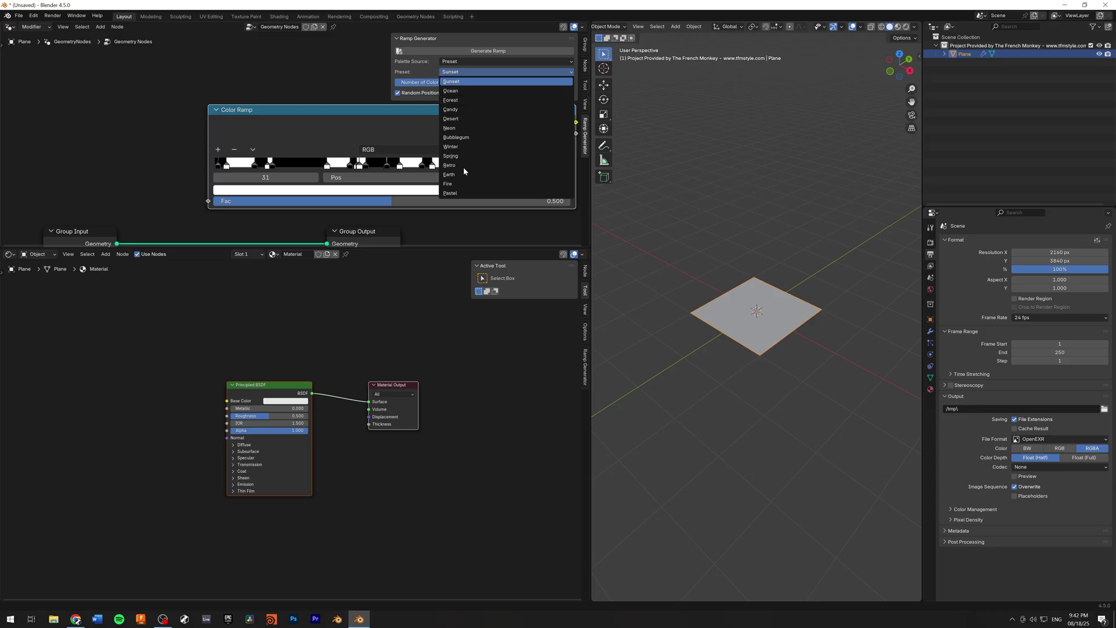
{"action": "left_click", "coordinate": [451, 81]}
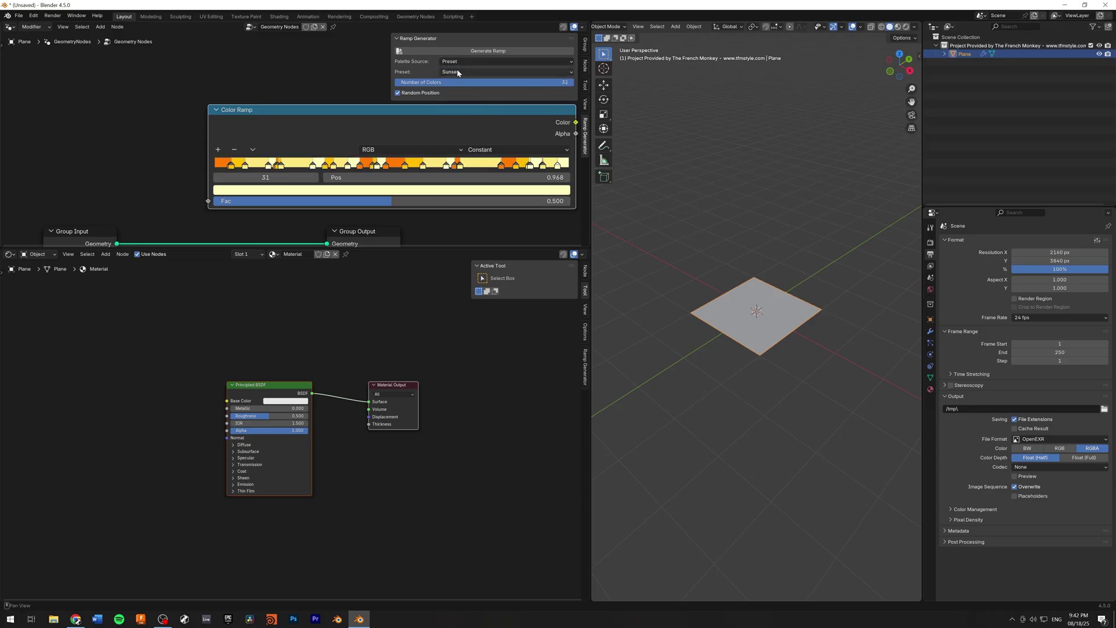
{"action": "left_click", "coordinate": [448, 71]}
{"action": "left_click", "coordinate": [462, 95]}
Step: Refill the ramp from the Candy, Desert and Earth preset palettes
{"action": "left_click", "coordinate": [463, 70]}
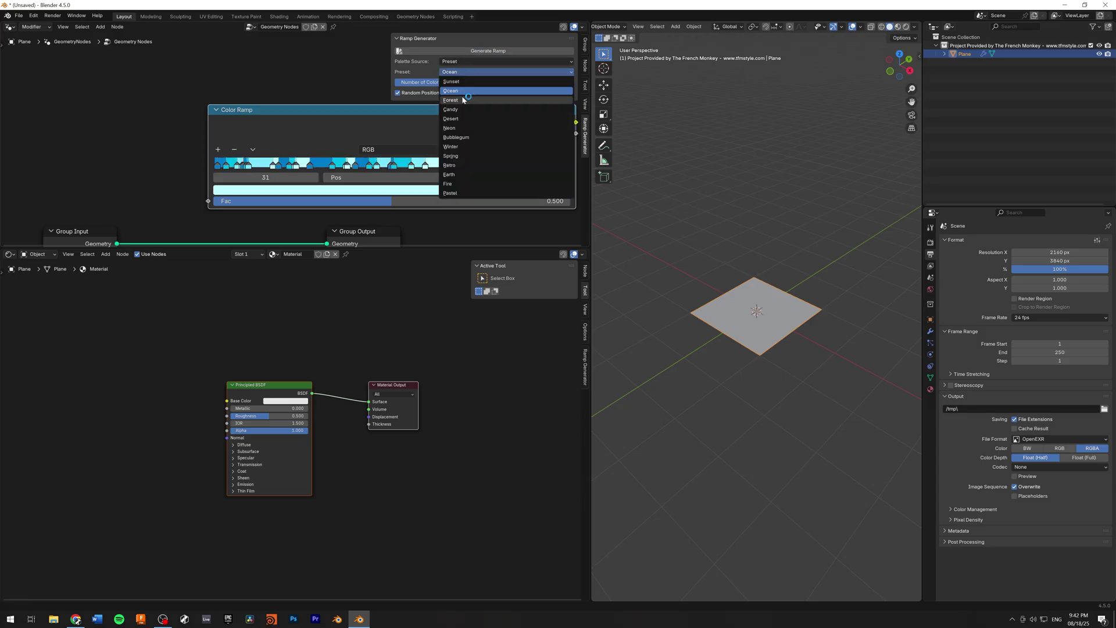
{"action": "left_click", "coordinate": [459, 109]}
{"action": "left_click", "coordinate": [458, 72]}
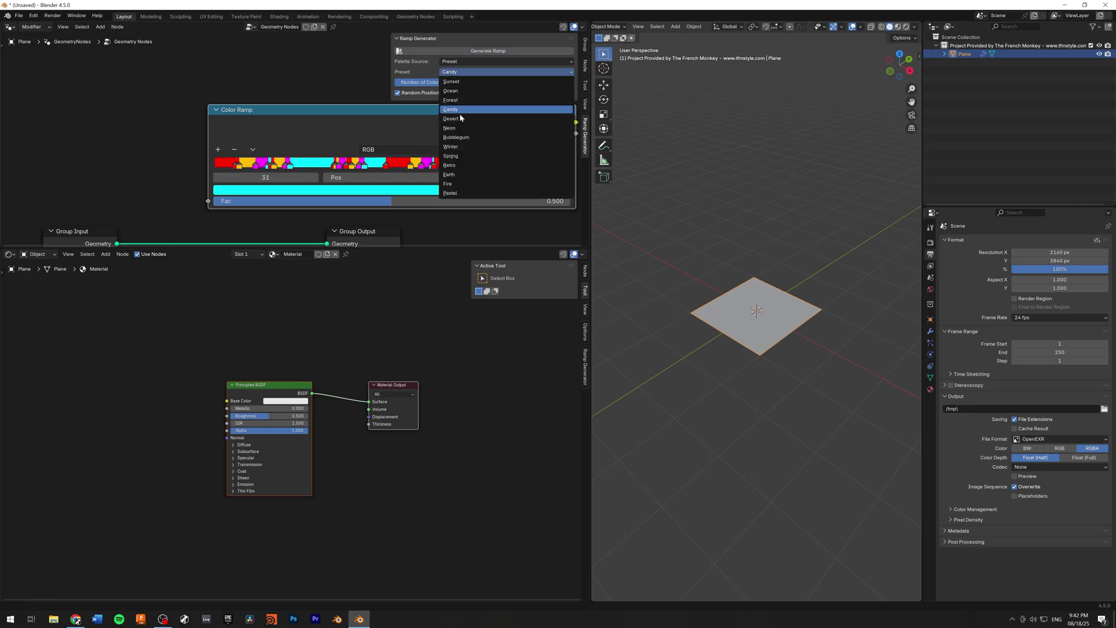
{"action": "left_click", "coordinate": [459, 117]}
{"action": "left_click", "coordinate": [453, 73]}
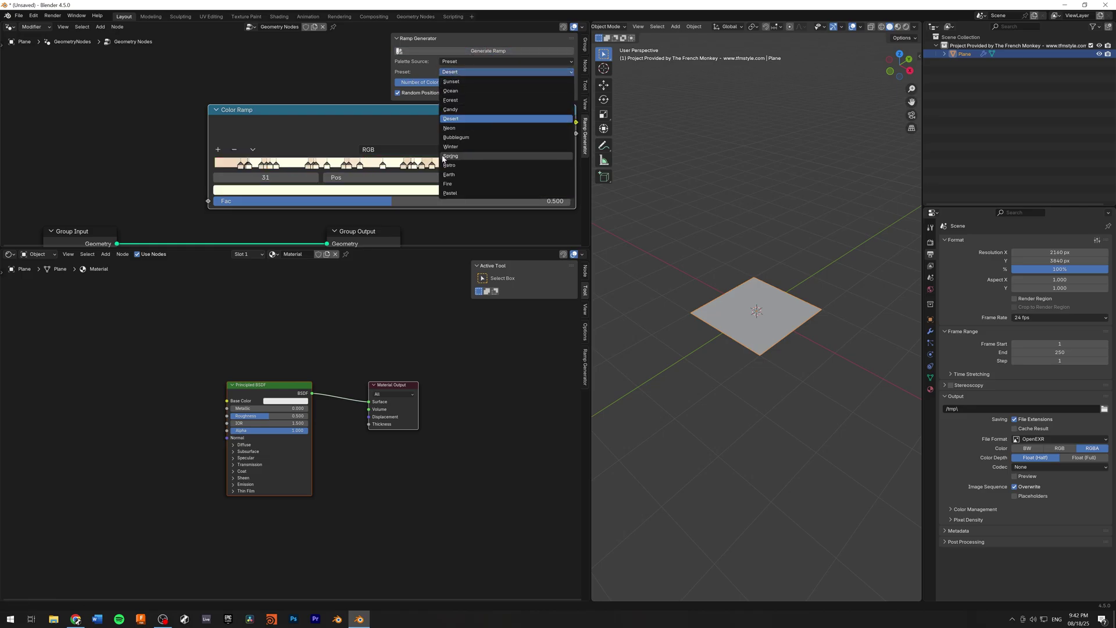
{"action": "left_click", "coordinate": [449, 175]}
{"action": "left_click", "coordinate": [469, 52]}
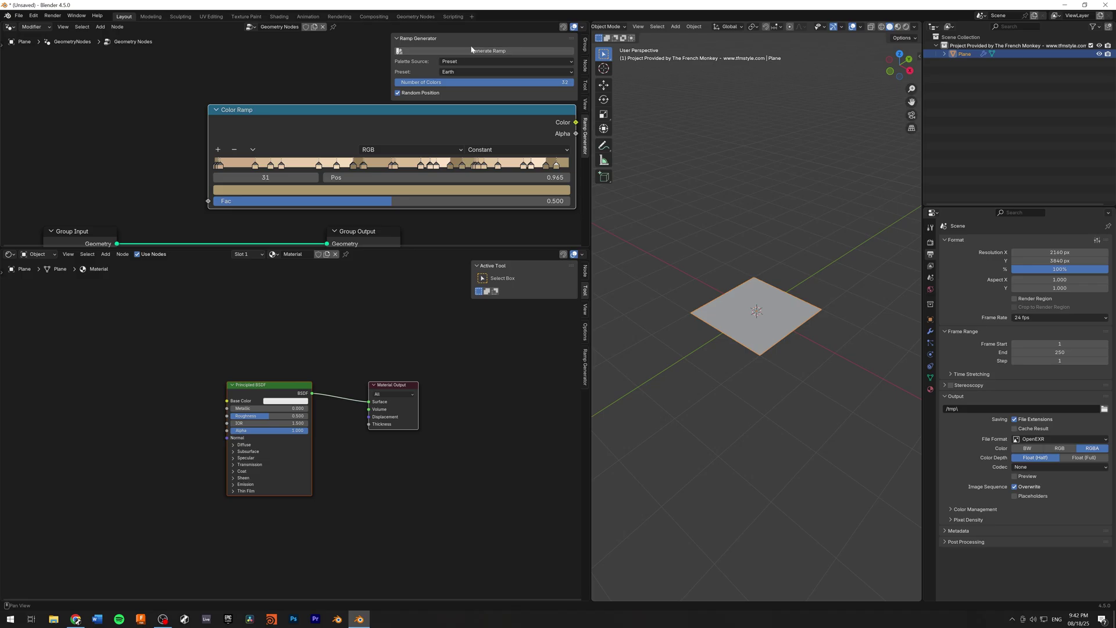
Step: Refill the ramp from the Retro preset, then the Pastel preset twice
{"action": "left_click", "coordinate": [471, 51]}
{"action": "left_click", "coordinate": [471, 51]}
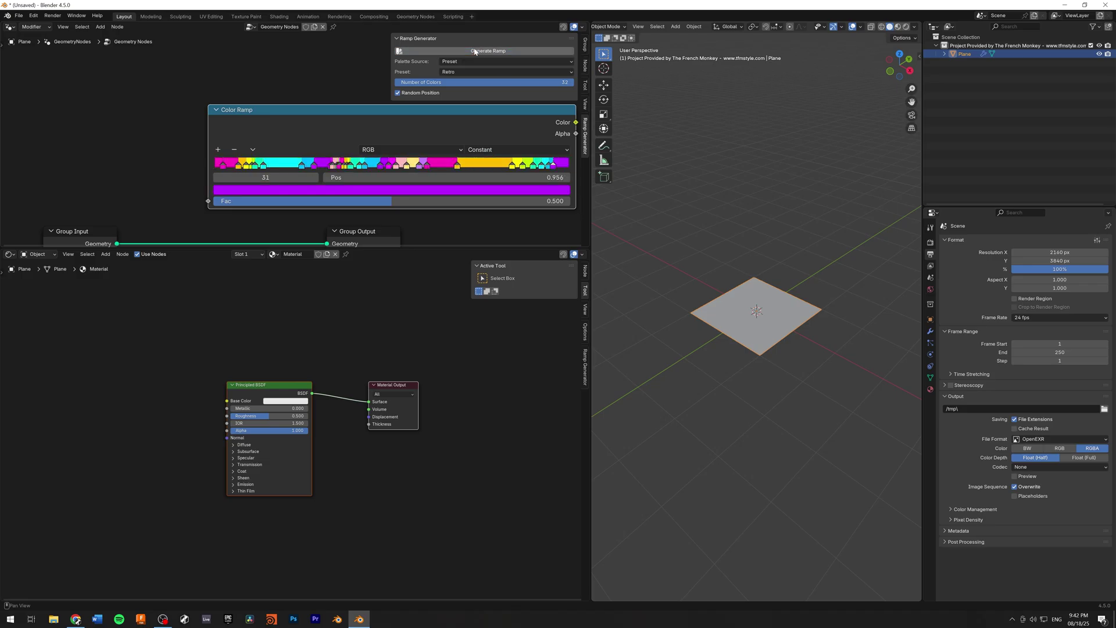
{"action": "left_click", "coordinate": [470, 51]}
{"action": "left_click", "coordinate": [470, 71]}
{"action": "left_click", "coordinate": [482, 166]}
{"action": "left_click", "coordinate": [479, 51]}
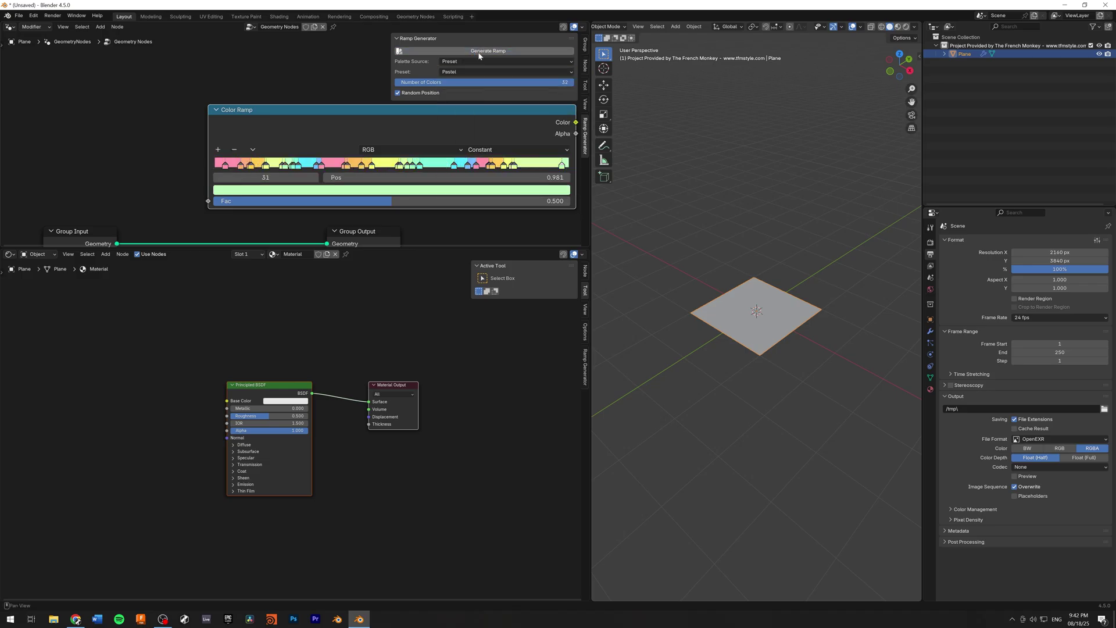
{"action": "left_click", "coordinate": [479, 52]}
{"action": "left_click", "coordinate": [500, 61]}
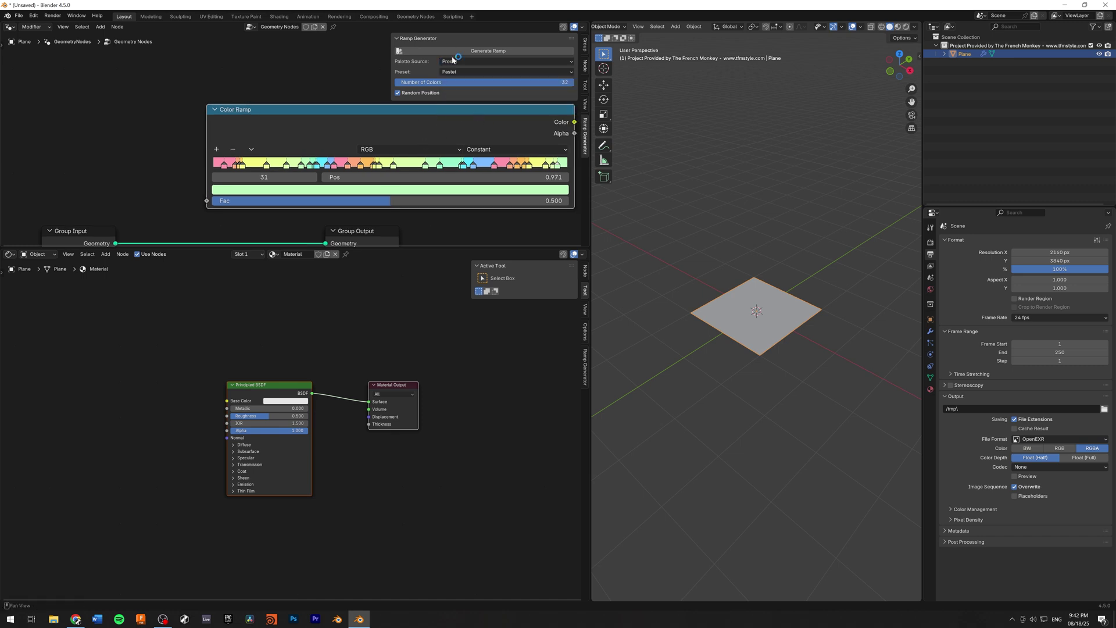
{"action": "left_click", "coordinate": [506, 61]}
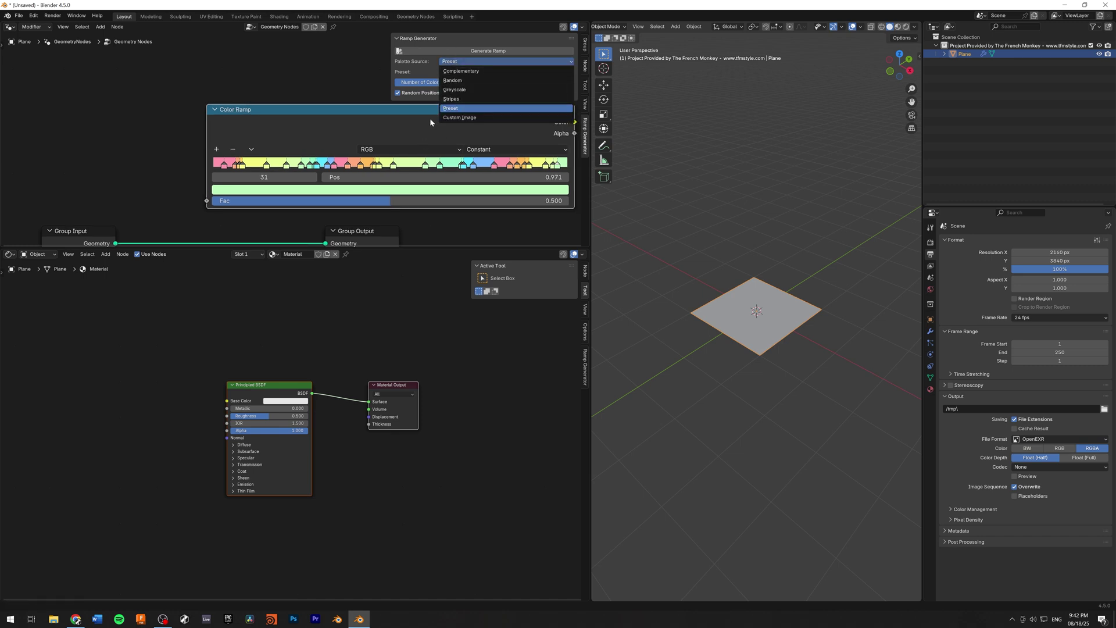
Step: Set Palette Source to Custom Image, load Melange-cover.jpg and generate the 32-colour ramp from it
{"action": "left_click", "coordinate": [466, 116]}
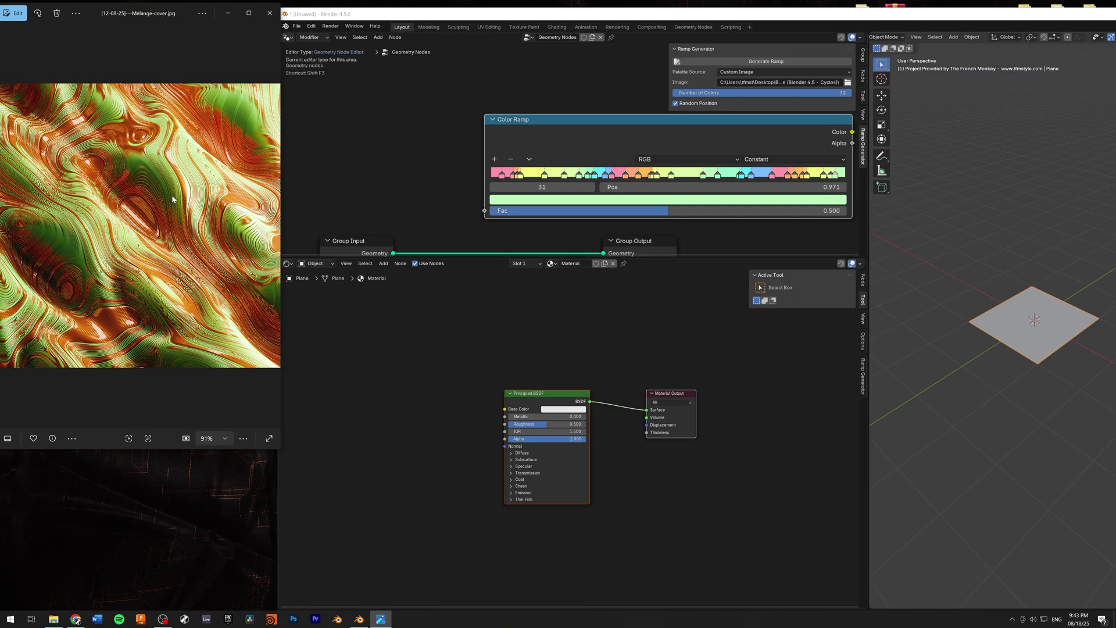
{"action": "scroll", "coordinate": [141, 184], "scroll_direction": "up", "scroll_amount": 2}
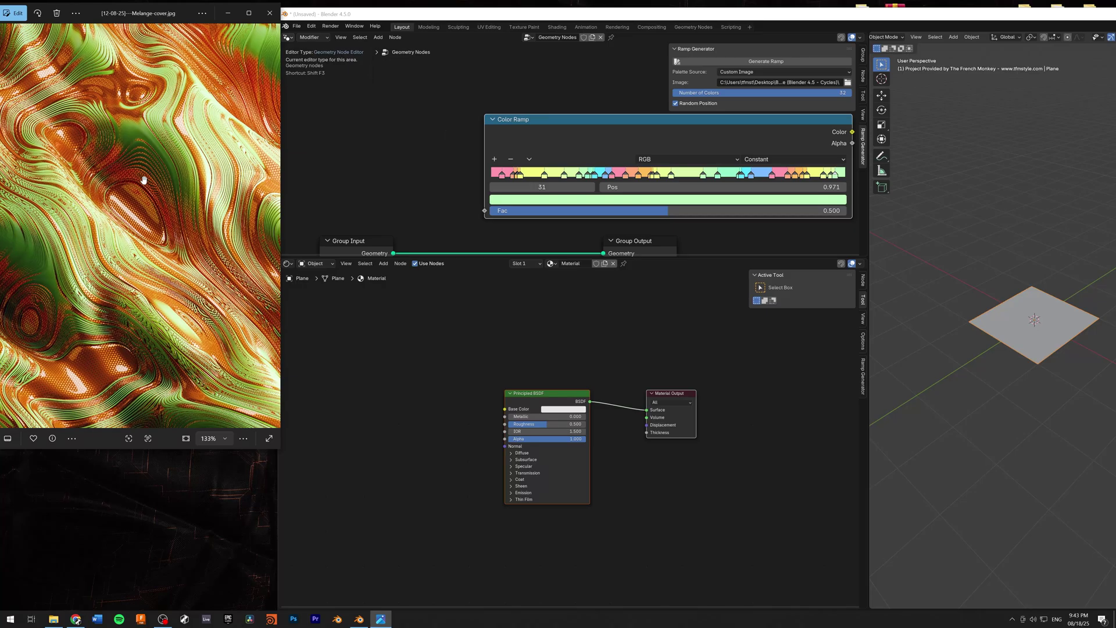
{"action": "scroll", "coordinate": [148, 167], "scroll_direction": "down", "scroll_amount": 1}
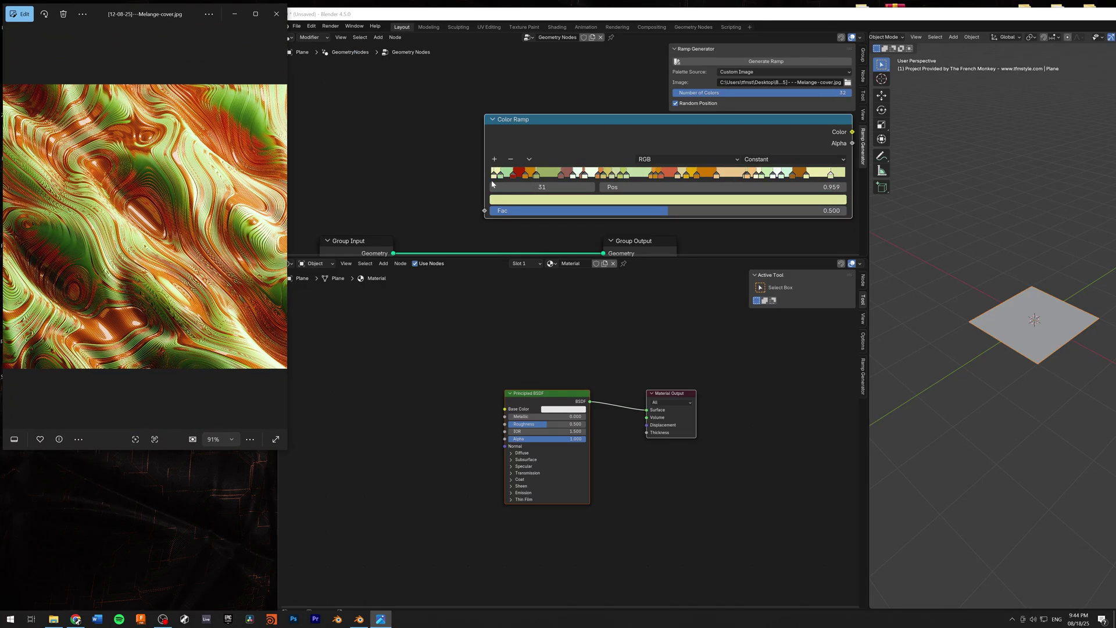
{"action": "left_click", "coordinate": [786, 64]}
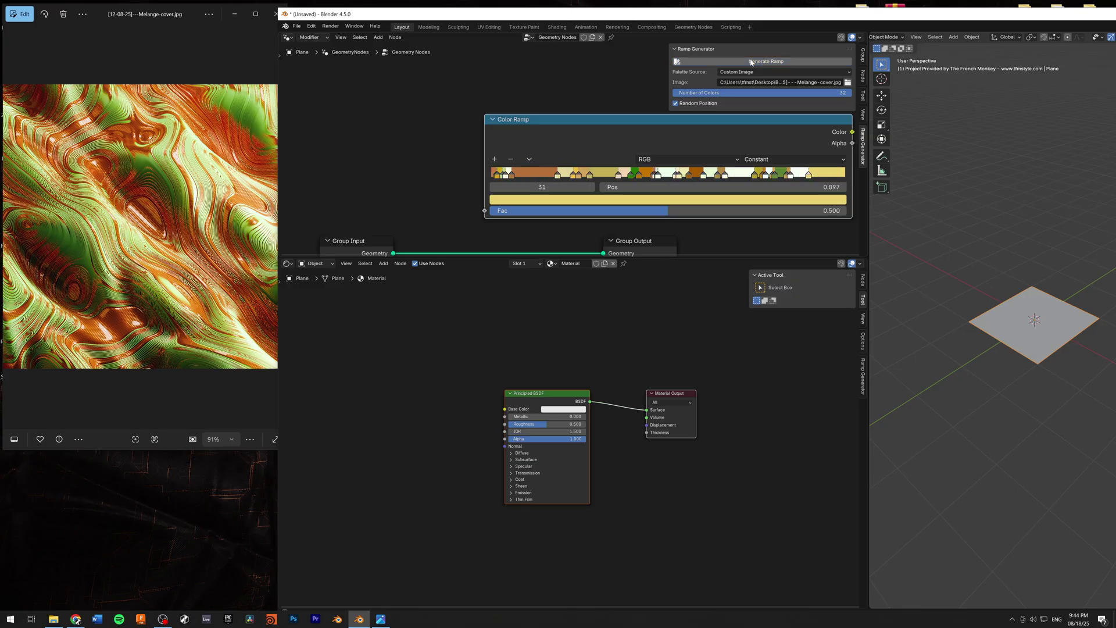
{"action": "left_click", "coordinate": [750, 62]}
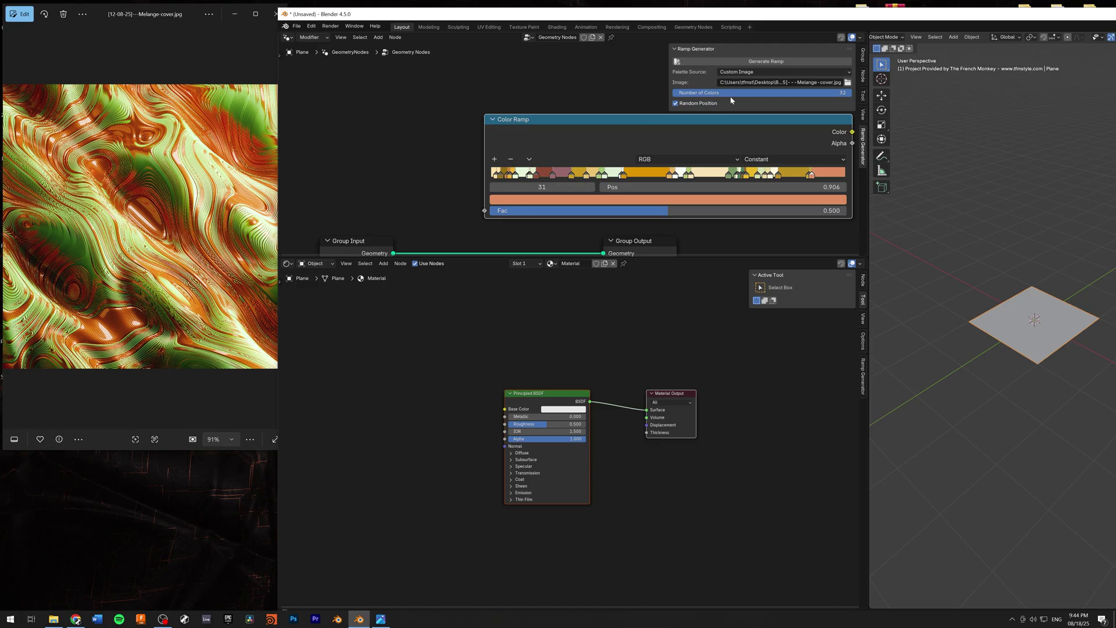
Step: Lower Number of Colors from 32 to 17 and regenerate the ramp from Melange-cover.jpg
{"action": "left_click_drag", "start_coordinate": [838, 94], "coordinate": [762, 93]}
{"action": "left_click", "coordinate": [781, 62]}
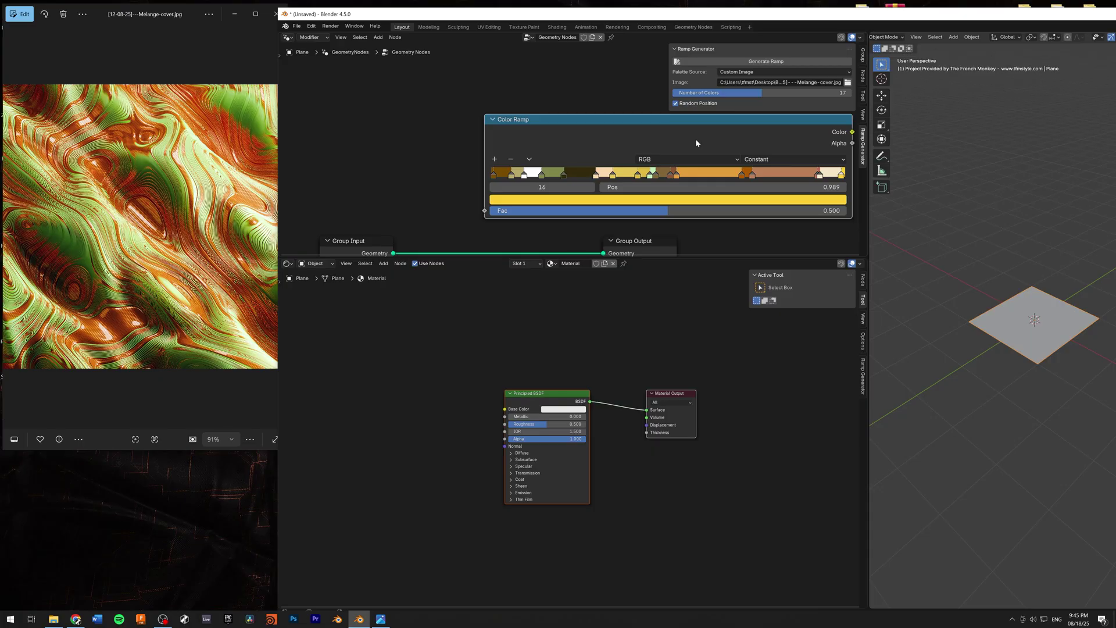
{"action": "left_click", "coordinate": [755, 61]}
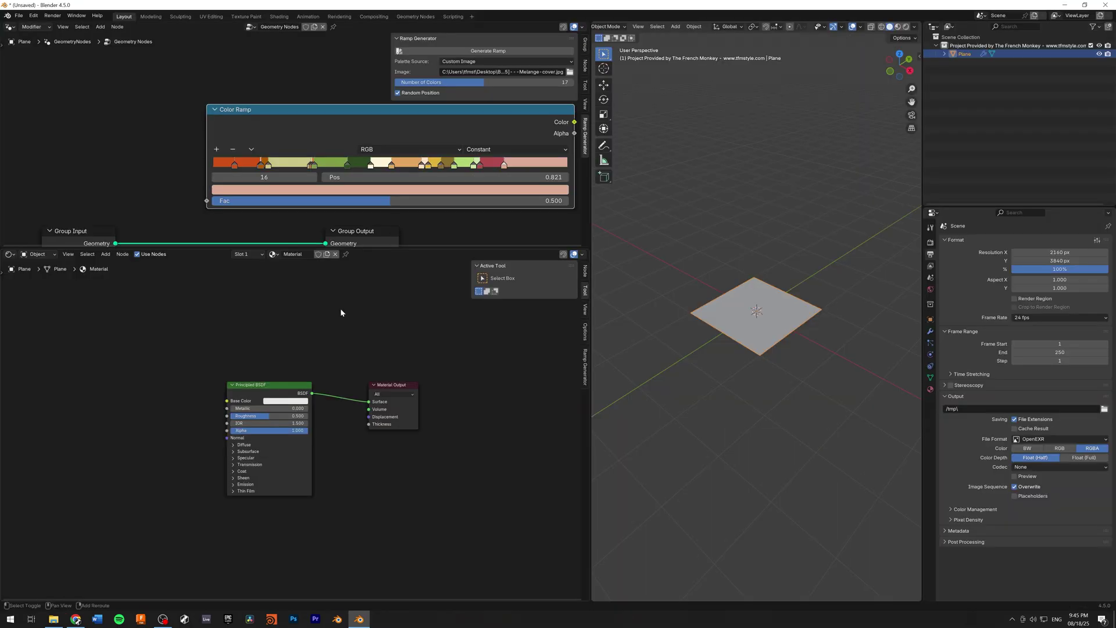
Step: Add a Color Ramp node to the material through the 'ramp' node search, and widen it
{"action": "key", "text": "shift+a"}
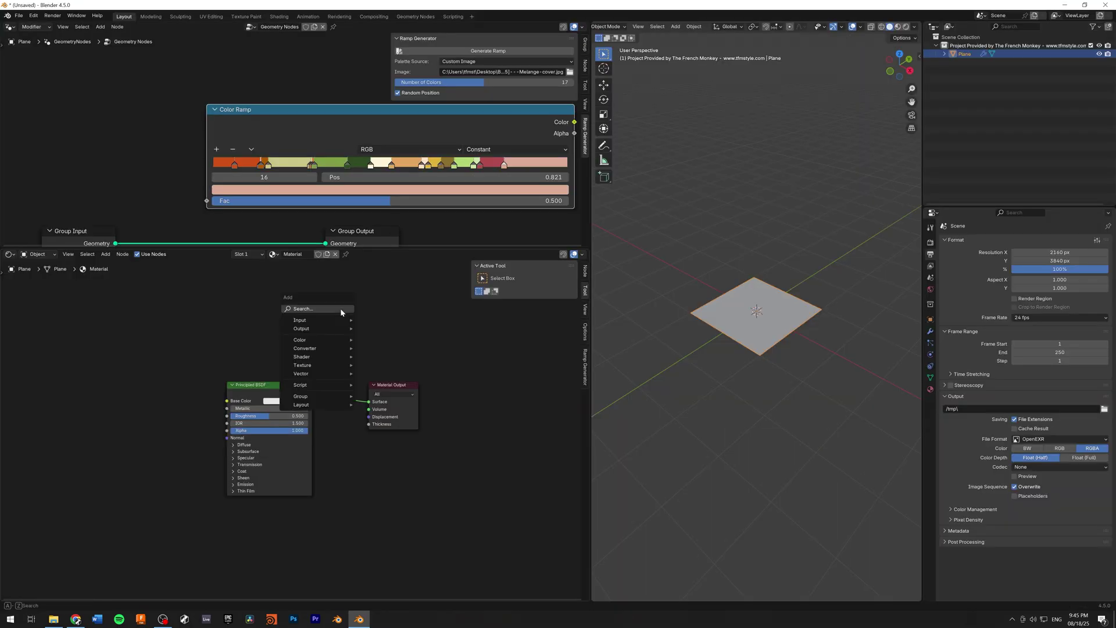
{"action": "left_click", "coordinate": [341, 308]}
{"action": "type", "text": "ramp"}
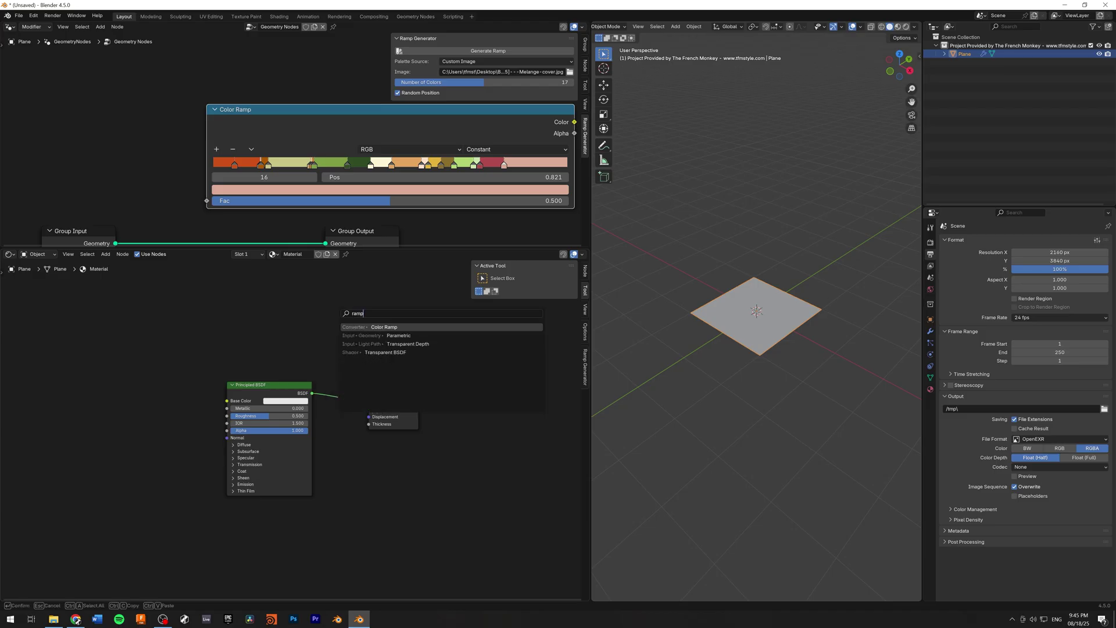
{"action": "key", "text": "Return"}
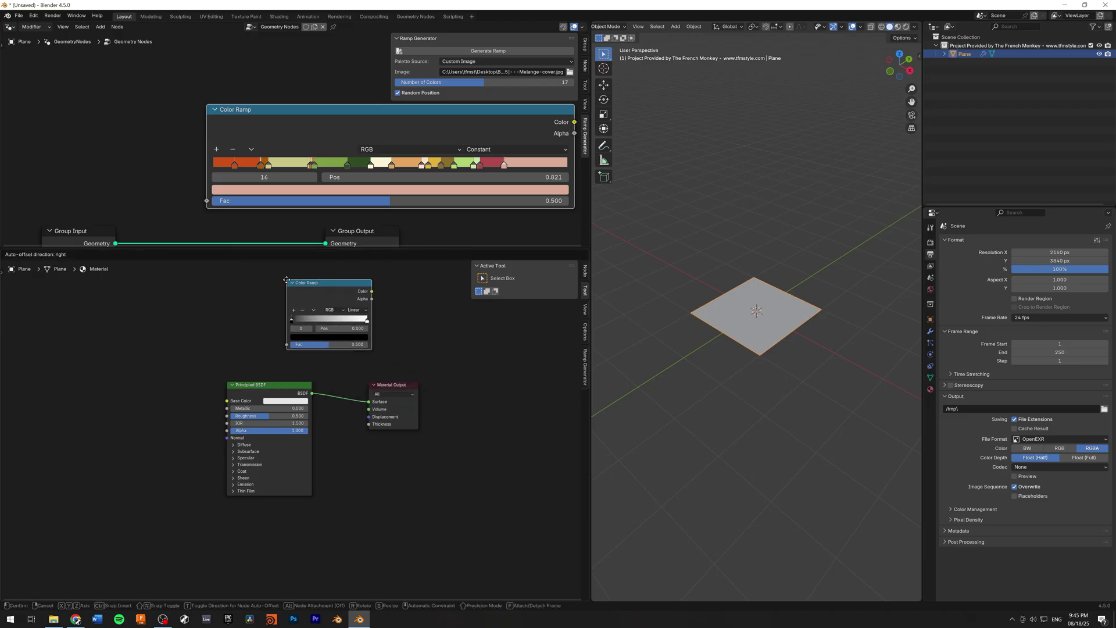
{"action": "left_click_drag", "start_coordinate": [282, 304], "coordinate": [166, 304]}
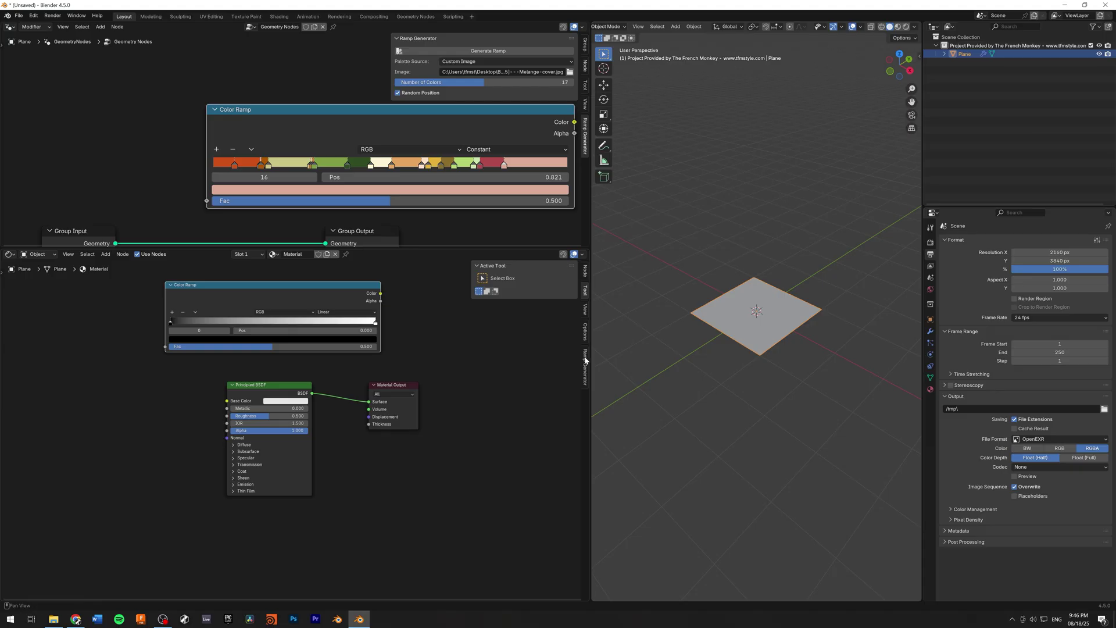
Step: Fill the Color Ramp from a Random palette in Ramp Generator, regenerating the 17-colour ramp several times
{"action": "left_click", "coordinate": [585, 366]}
{"action": "left_click", "coordinate": [516, 279]}
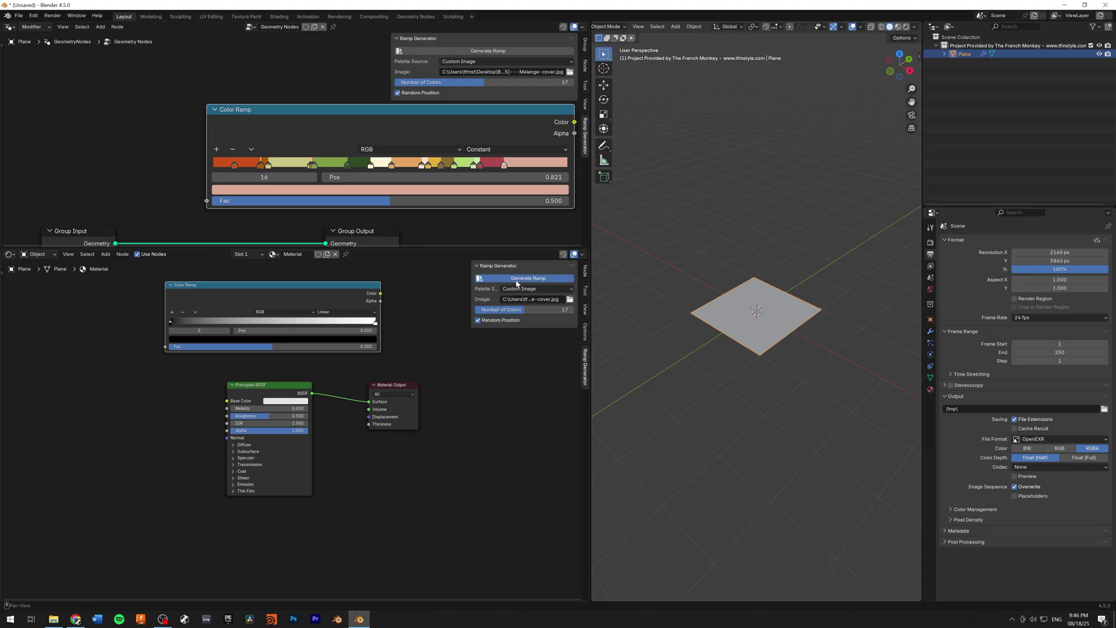
{"action": "left_click", "coordinate": [499, 289]}
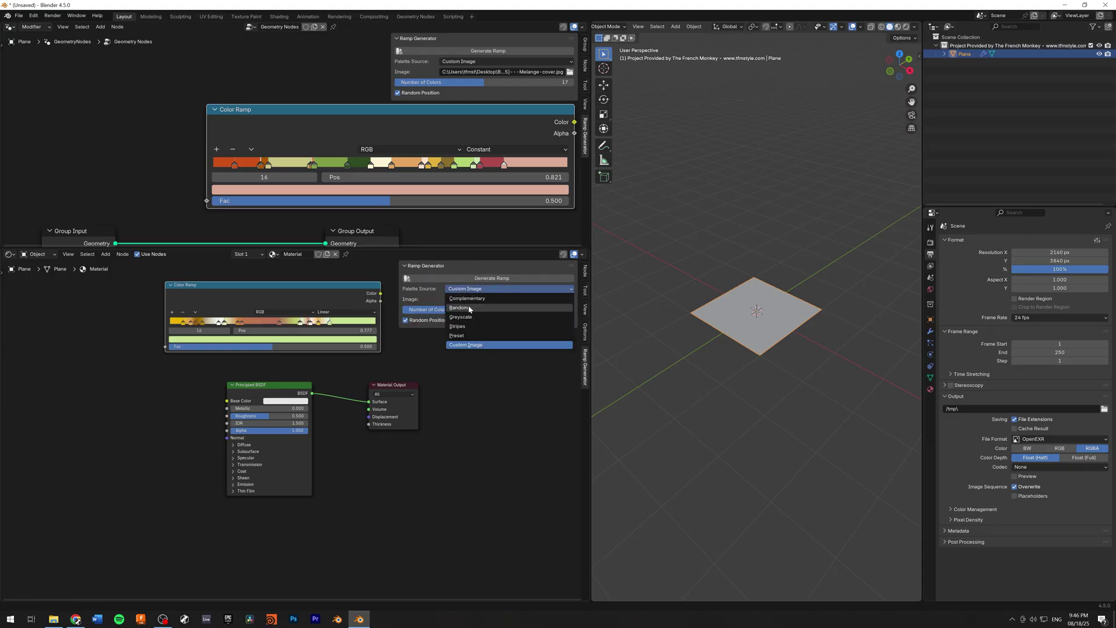
{"action": "left_click", "coordinate": [499, 280]}
{"action": "left_click", "coordinate": [500, 279]}
{"action": "left_click", "coordinate": [499, 279]}
{"action": "left_click", "coordinate": [499, 278]}
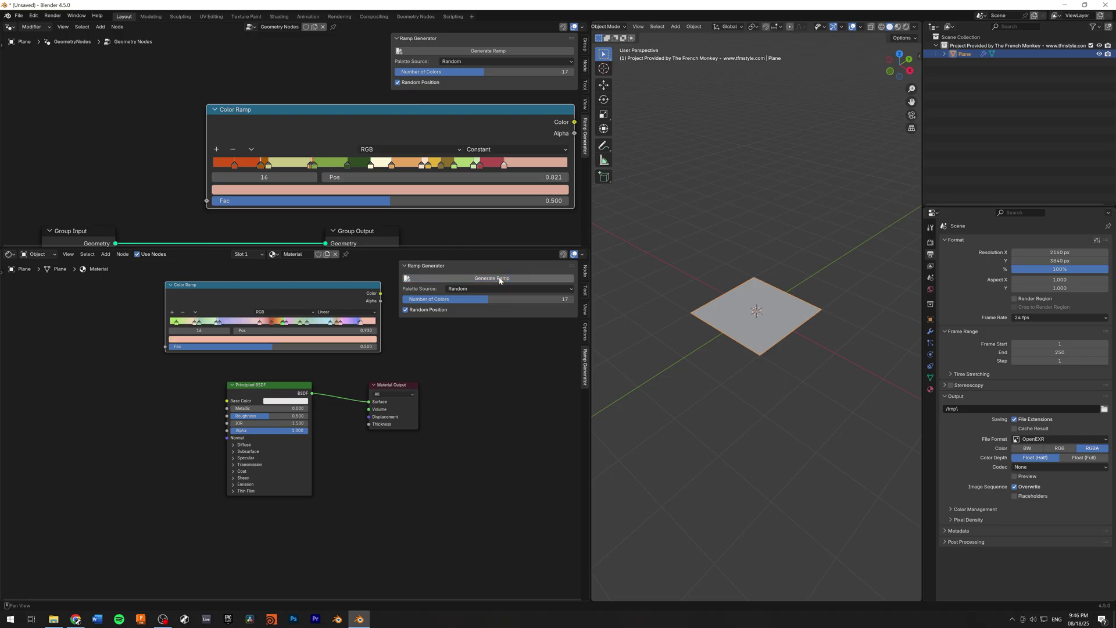
{"action": "left_click", "coordinate": [499, 279]}
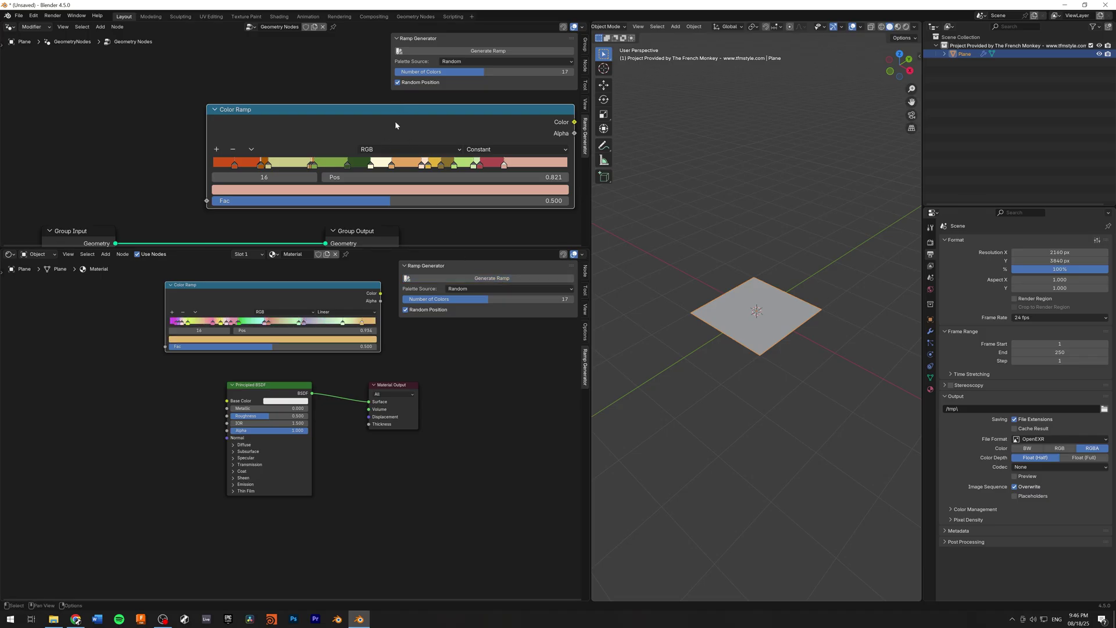
{"action": "left_click", "coordinate": [515, 385]}
Step: Box-select the existing Color Ramp node and delete it
{"action": "scroll", "coordinate": [481, 396], "scroll_direction": "down", "scroll_amount": 2}
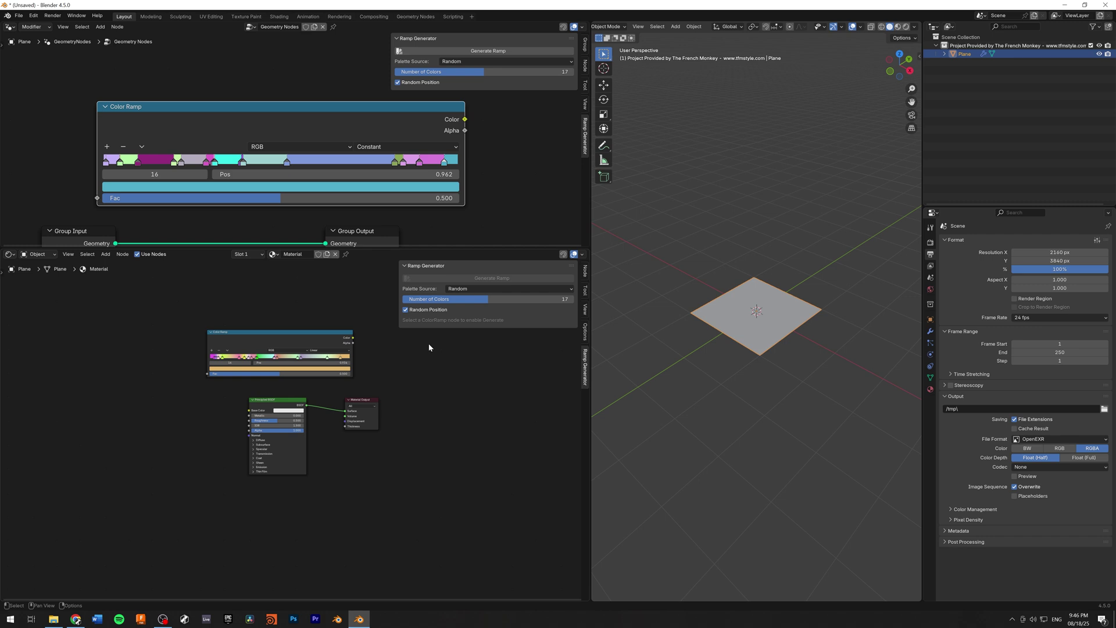
{"action": "left_click_drag", "start_coordinate": [270, 303], "coordinate": [336, 354]}
{"action": "key", "text": "Delete"}
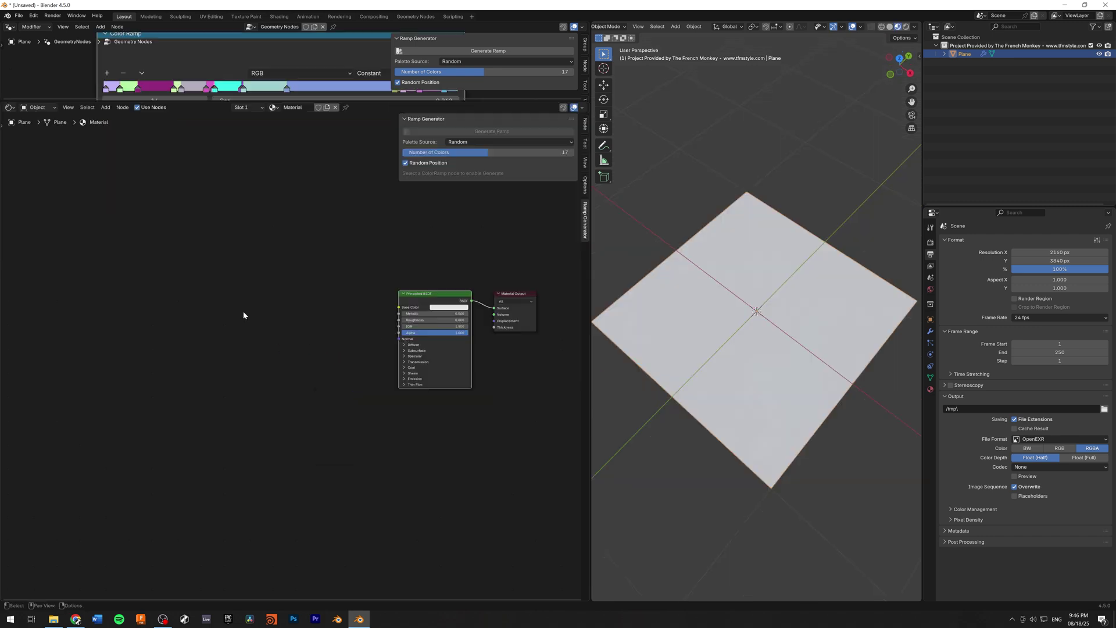
Step: Add a Noise Texture, link it toward Base Color, and drop a Color Ramp onto that link
{"action": "key", "text": "shift+a"}
{"action": "type", "text": "noise"}
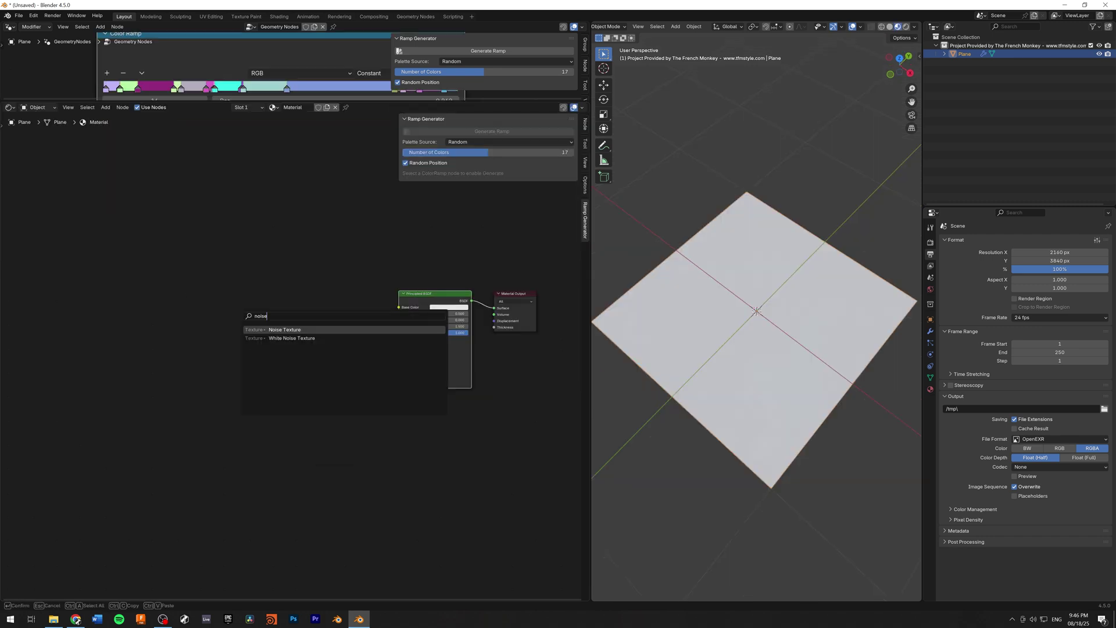
{"action": "key", "text": "Return"}
{"action": "left_click", "coordinate": [182, 279]}
{"action": "left_click_drag", "start_coordinate": [208, 294], "coordinate": [398, 306]}
{"action": "left_click_drag", "start_coordinate": [307, 312], "coordinate": [286, 293]}
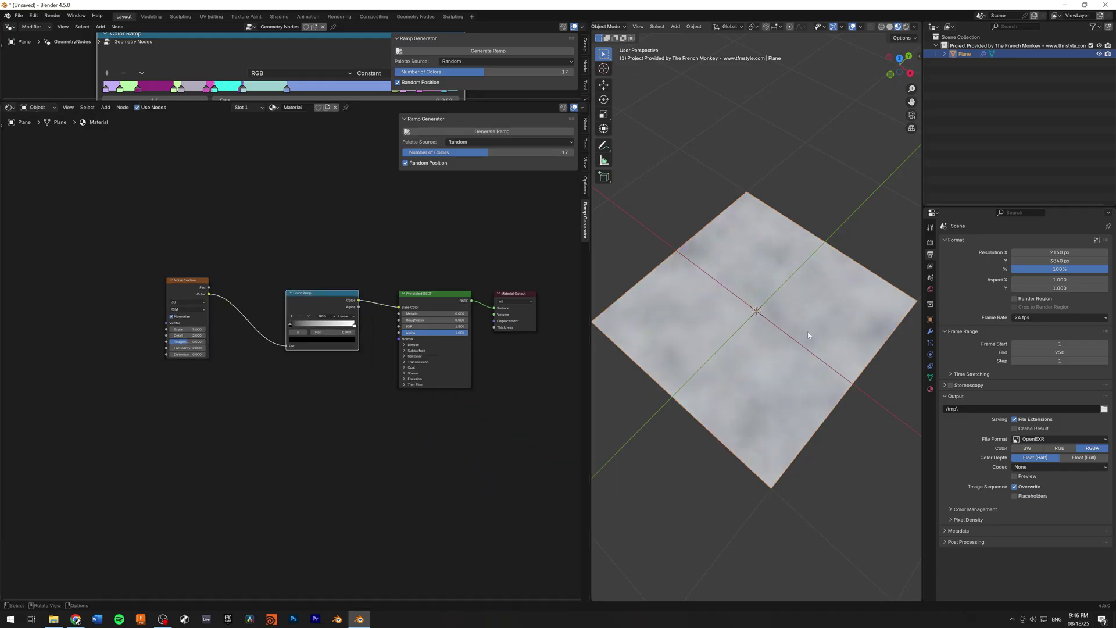
Step: Tilt the plane in the viewport and move the Noise Texture node next to the Color Ramp
{"action": "middle_click_drag", "start_coordinate": [807, 331], "coordinate": [807, 333]}
{"action": "scroll", "coordinate": [805, 328], "scroll_direction": "up", "scroll_amount": 2}
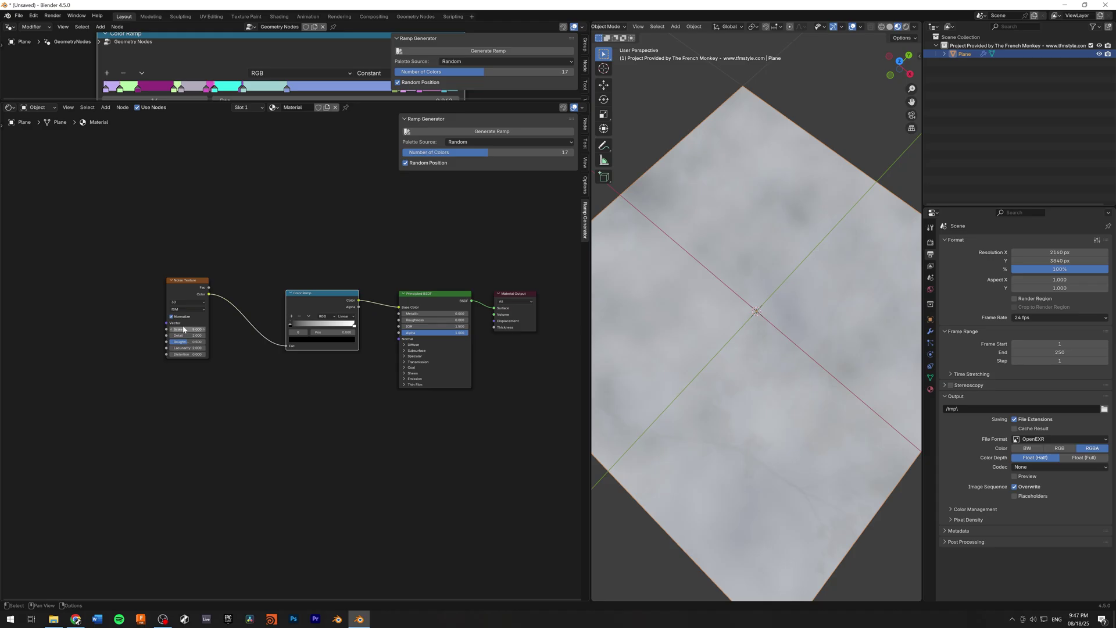
{"action": "scroll", "coordinate": [213, 382], "scroll_direction": "up", "scroll_amount": 1}
{"action": "left_click_drag", "start_coordinate": [142, 264], "coordinate": [221, 275]}
{"action": "scroll", "coordinate": [302, 349], "scroll_direction": "up", "scroll_amount": 4}
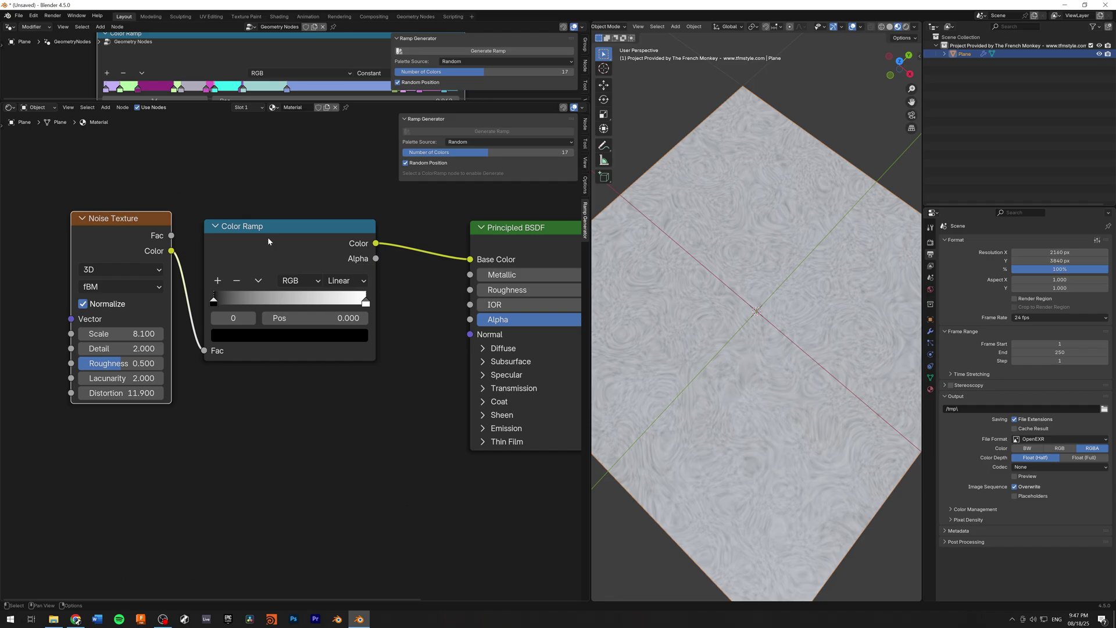
{"action": "left_click", "coordinate": [215, 305]}
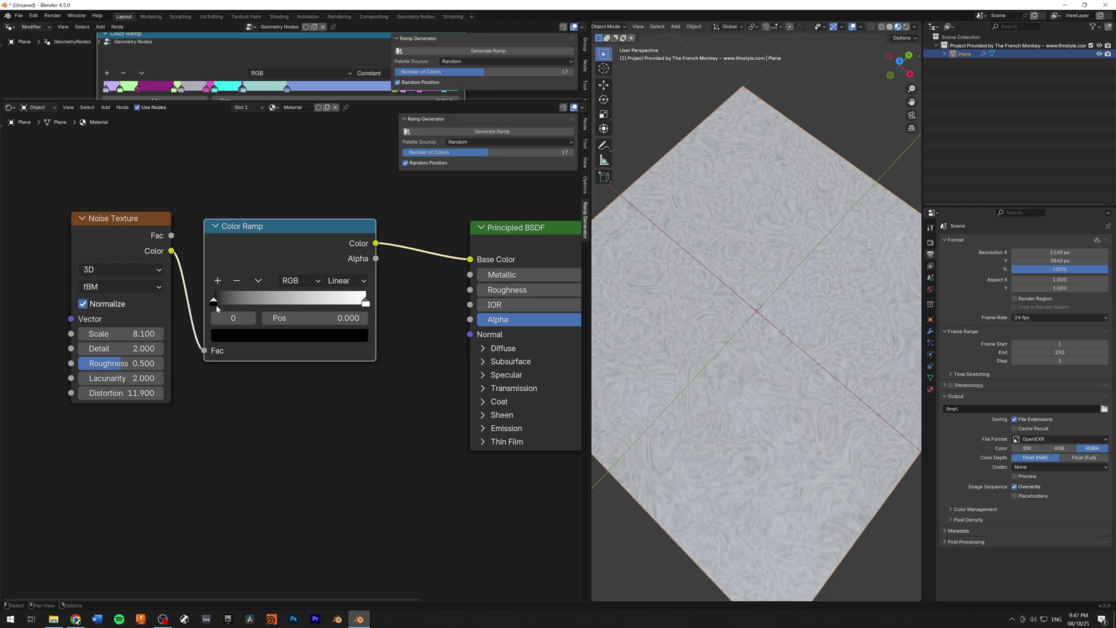
{"action": "key", "text": "g"}
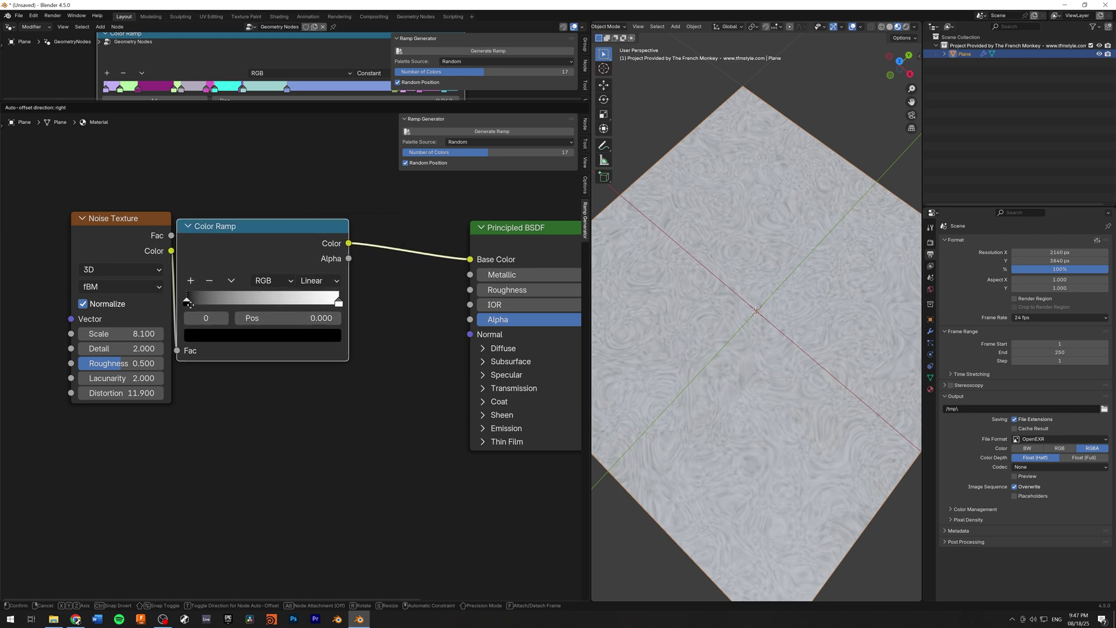
{"action": "left_click", "coordinate": [217, 308]}
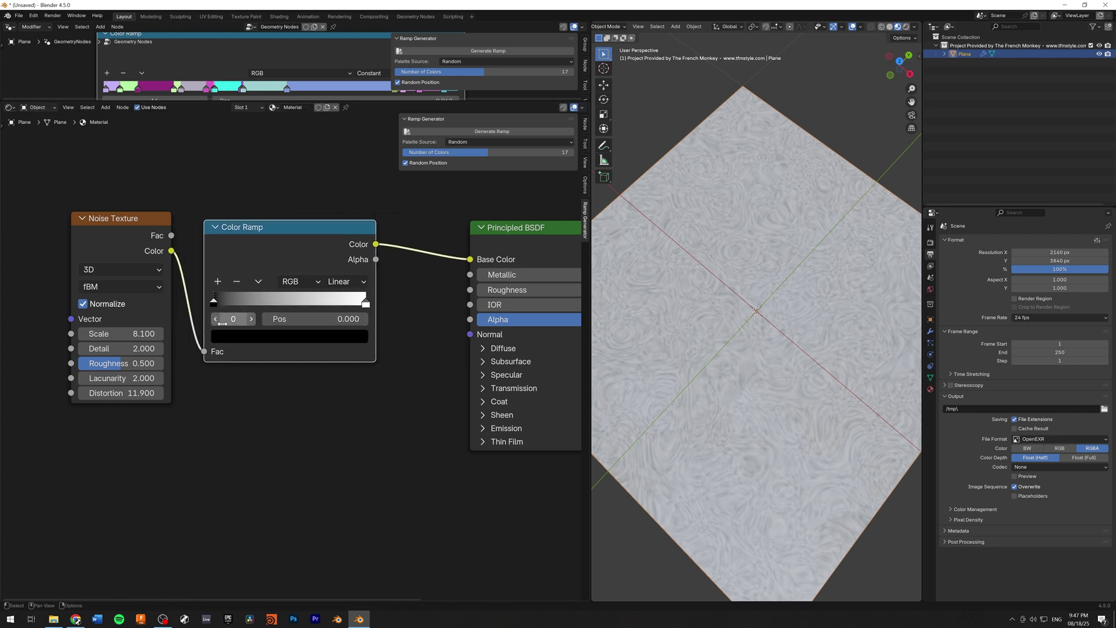
{"action": "key", "text": "g"}
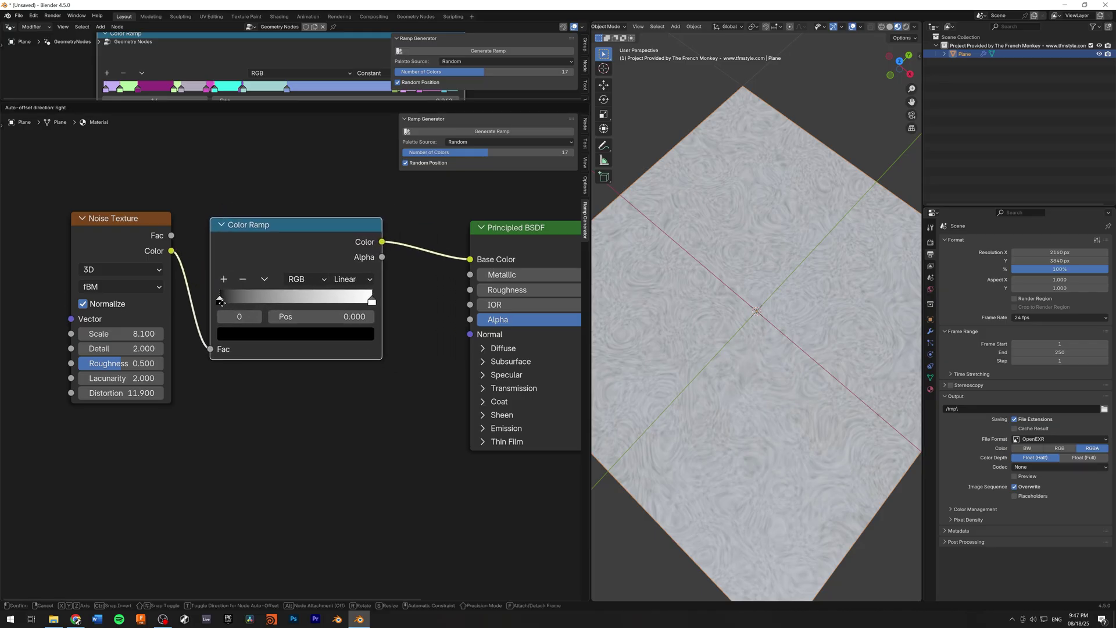
{"action": "left_click", "coordinate": [219, 300]}
{"action": "key", "text": "g"}
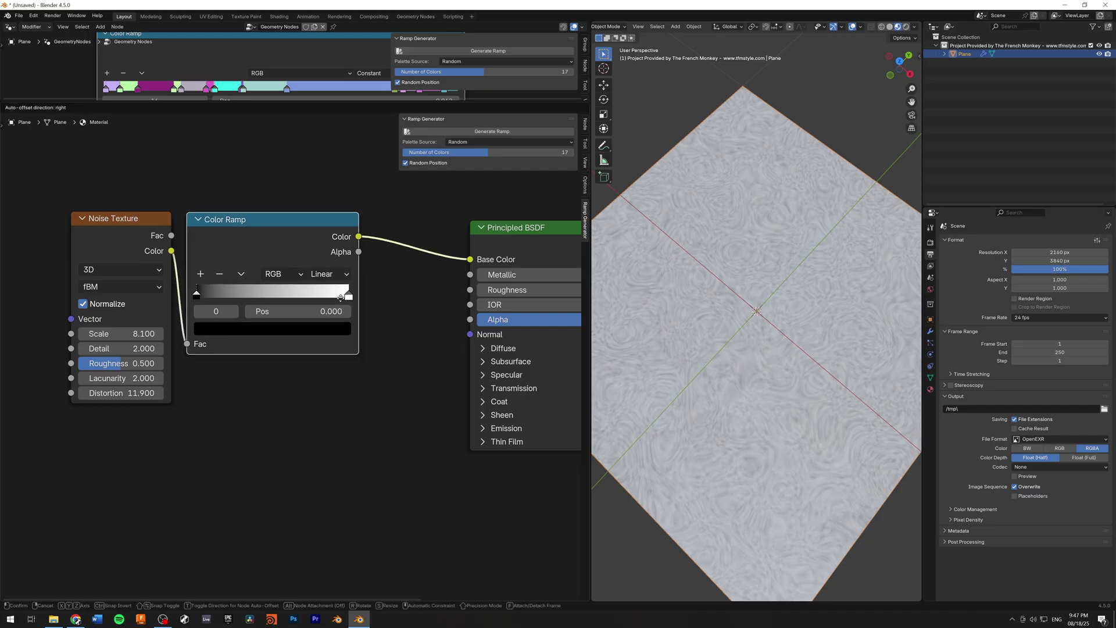
{"action": "left_click", "coordinate": [386, 302]}
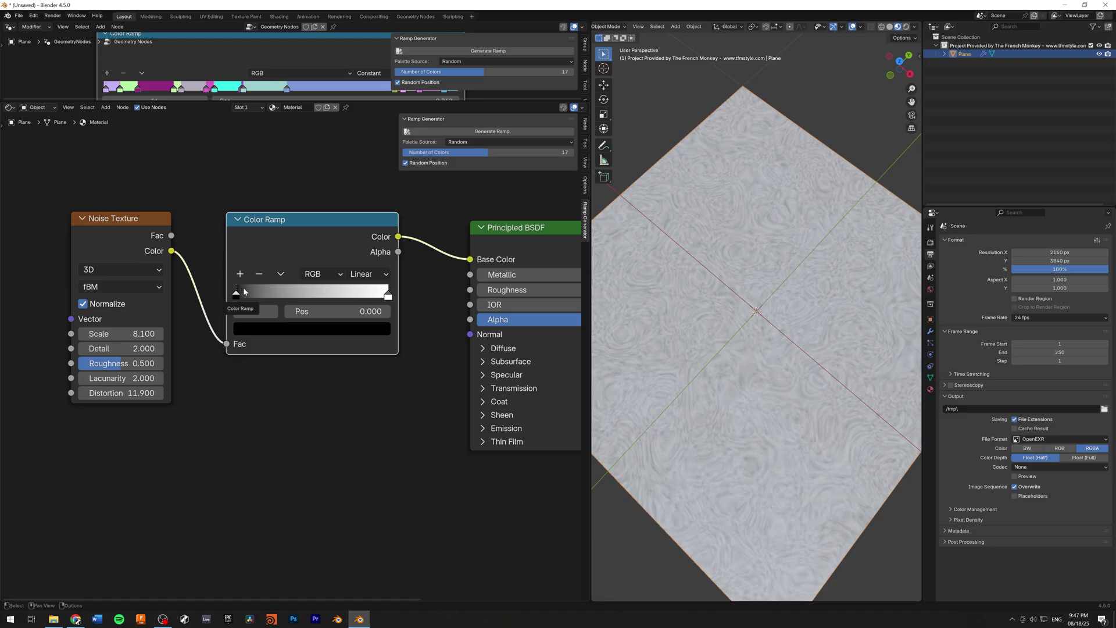
{"action": "mouse_move", "coordinate": [244, 289]}
{"action": "left_mouse_down"}
{"action": "mouse_move", "coordinate": [366, 293]}
{"action": "mouse_move", "coordinate": [234, 294]}
{"action": "left_mouse_up"}
{"action": "middle_click_drag", "start_coordinate": [319, 186], "coordinate": [304, 192]}
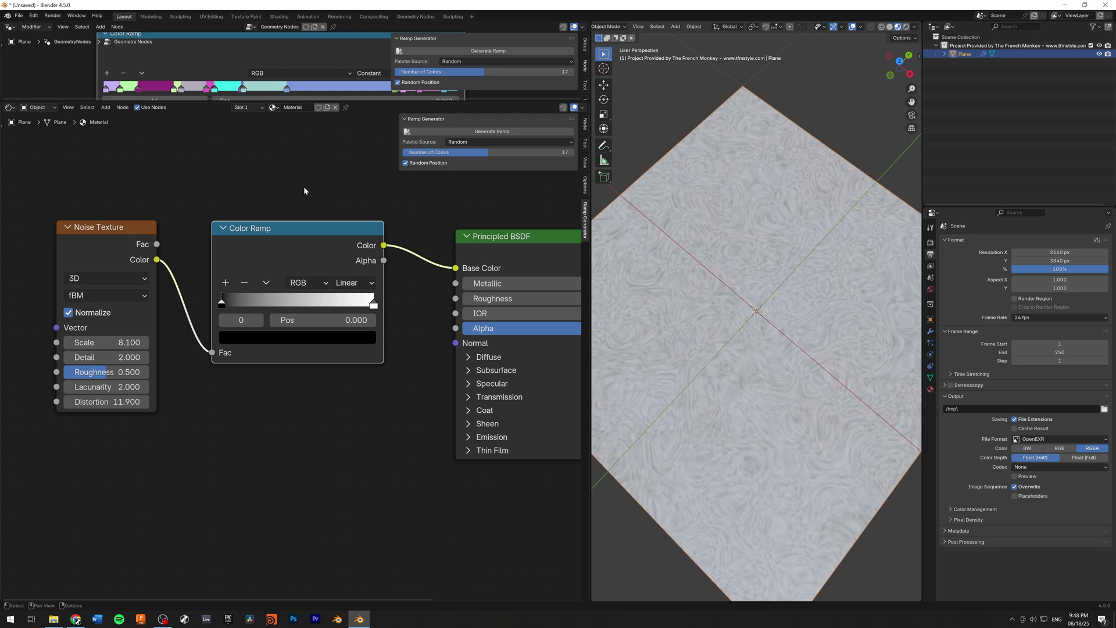
{"action": "left_click", "coordinate": [282, 193]}
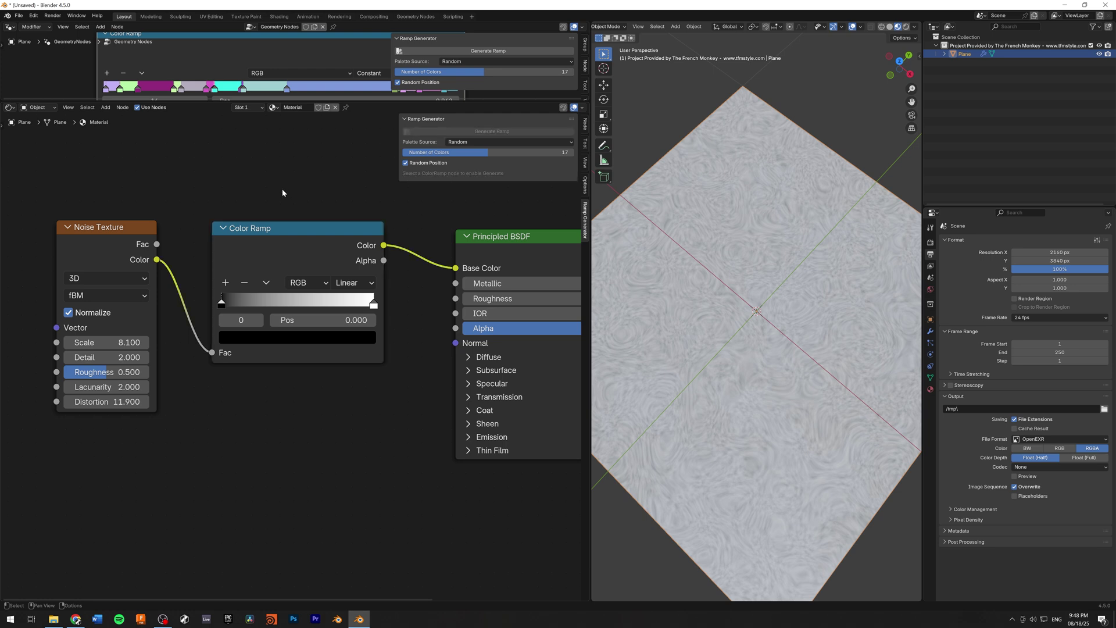
Step: Select the noise texture's Color Ramp and generate two random-colour ramps
{"action": "left_click", "coordinate": [241, 261]}
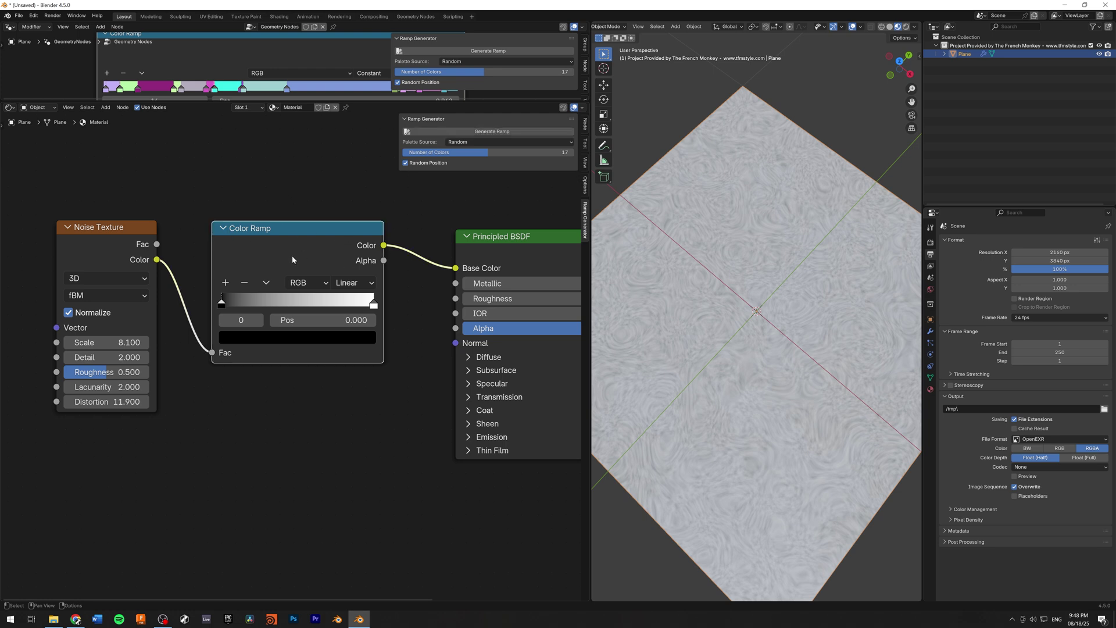
{"action": "left_click", "coordinate": [468, 132]}
{"action": "left_click", "coordinate": [468, 132]}
Step: Switch the palette source to Greyscale and regenerate the greyscale ramp repeatedly
{"action": "left_click", "coordinate": [462, 143]}
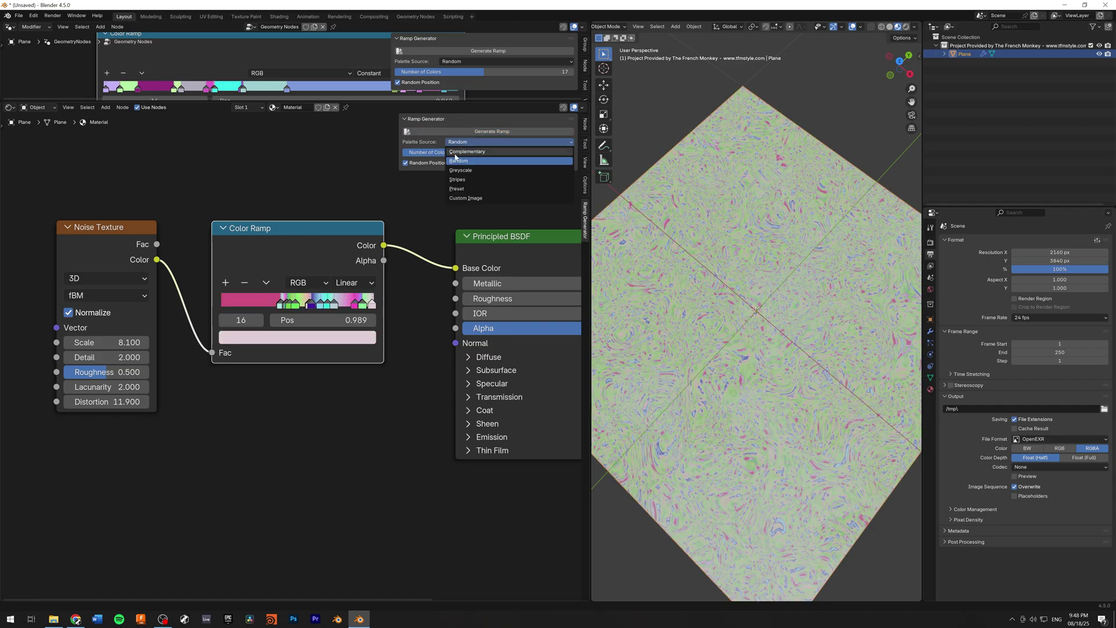
{"action": "left_click", "coordinate": [465, 170]}
{"action": "left_click", "coordinate": [476, 131]}
{"action": "left_click", "coordinate": [475, 132]}
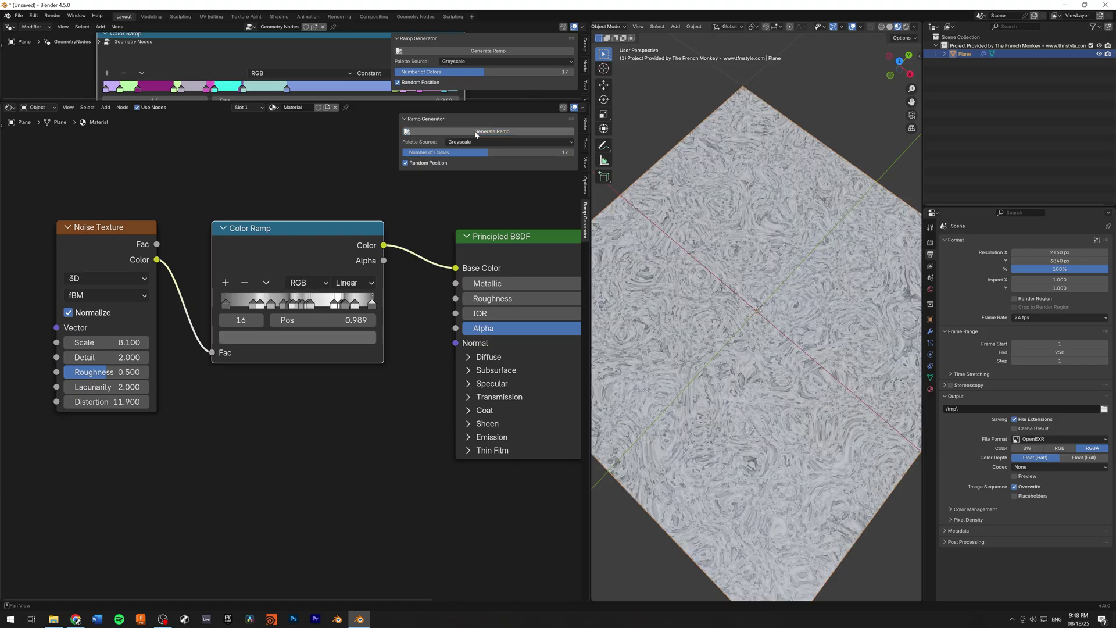
{"action": "left_click", "coordinate": [475, 132]}
{"action": "left_click", "coordinate": [476, 132]}
{"action": "scroll", "coordinate": [774, 300], "scroll_direction": "up", "scroll_amount": 3}
{"action": "scroll", "coordinate": [774, 299], "scroll_direction": "up", "scroll_amount": 2}
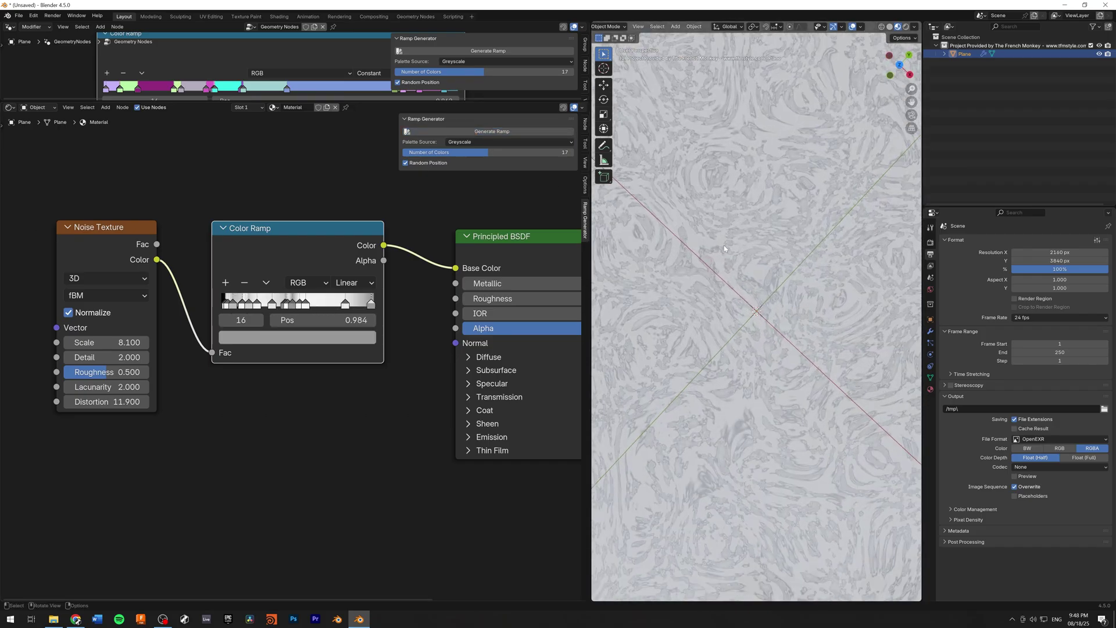
{"action": "left_click", "coordinate": [490, 132]}
{"action": "left_click", "coordinate": [490, 132]}
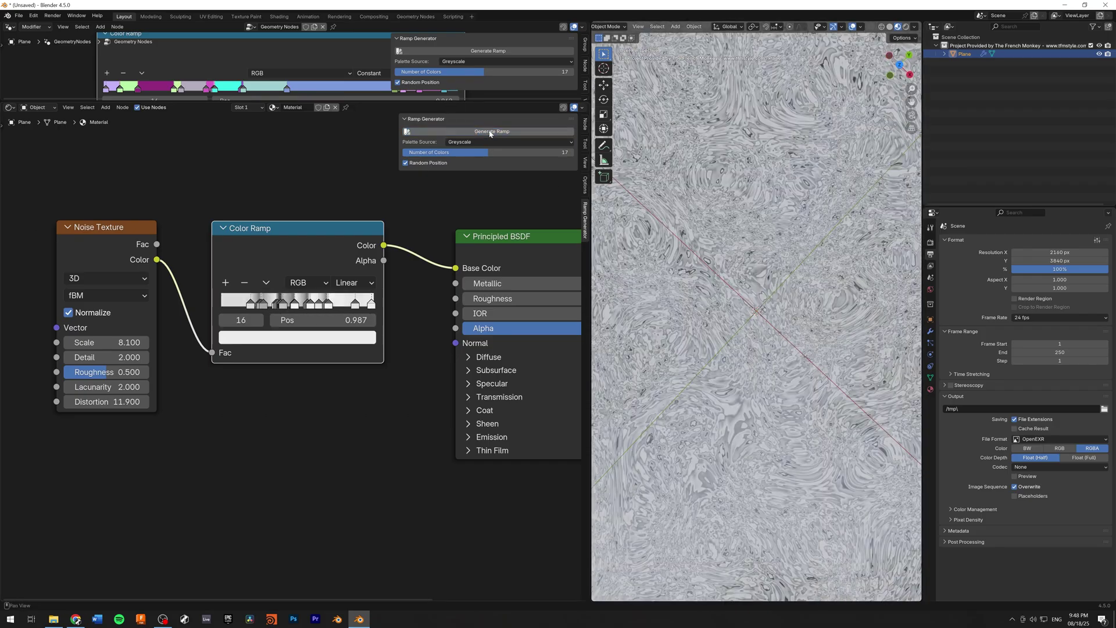
{"action": "left_click", "coordinate": [490, 132]}
{"action": "left_click", "coordinate": [490, 132]}
{"action": "left_click", "coordinate": [490, 131]}
{"action": "left_click", "coordinate": [490, 132]}
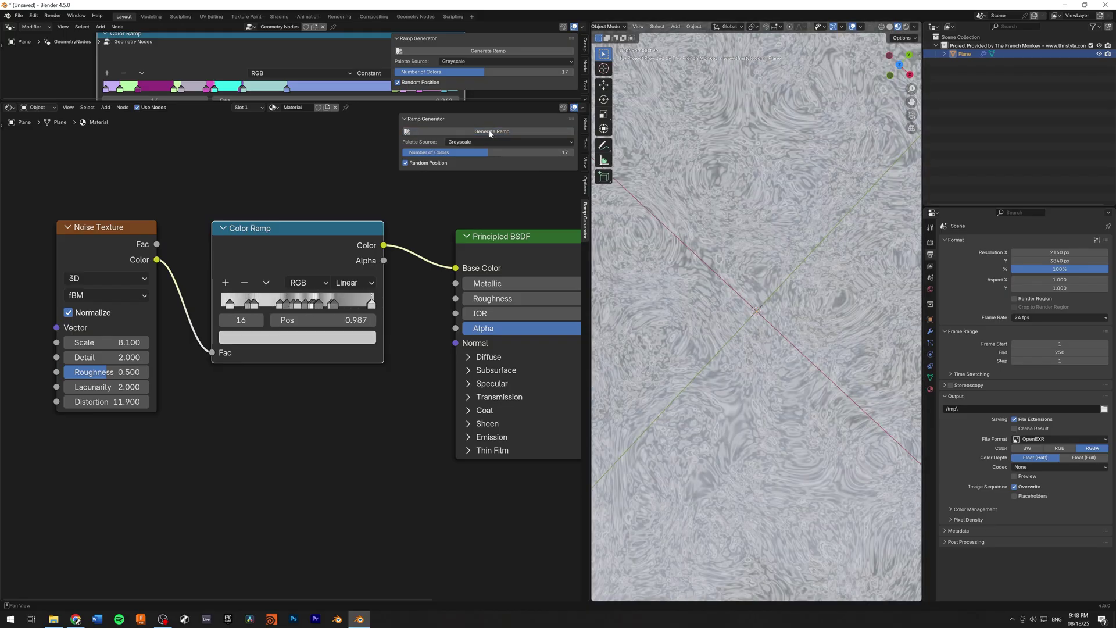
{"action": "left_click", "coordinate": [490, 132]}
{"action": "left_click", "coordinate": [490, 132]}
{"action": "left_click", "coordinate": [490, 132]}
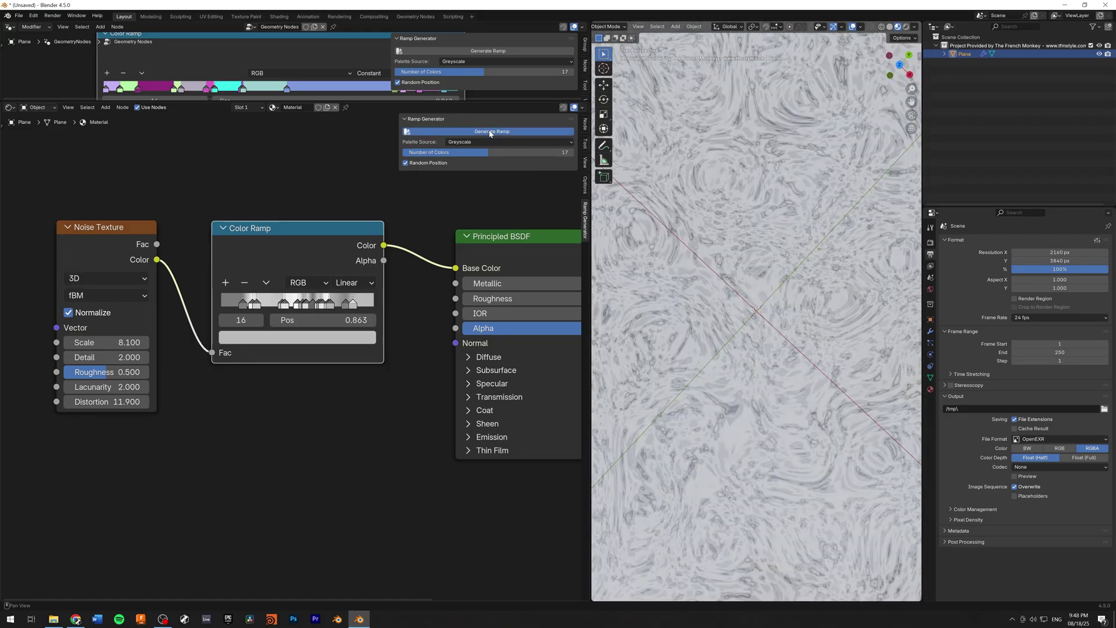
Step: Switch to the Stripes palette, regenerate the 32-colour striped ramp several times, then undo
{"action": "left_click", "coordinate": [476, 142]}
{"action": "left_click", "coordinate": [472, 181]}
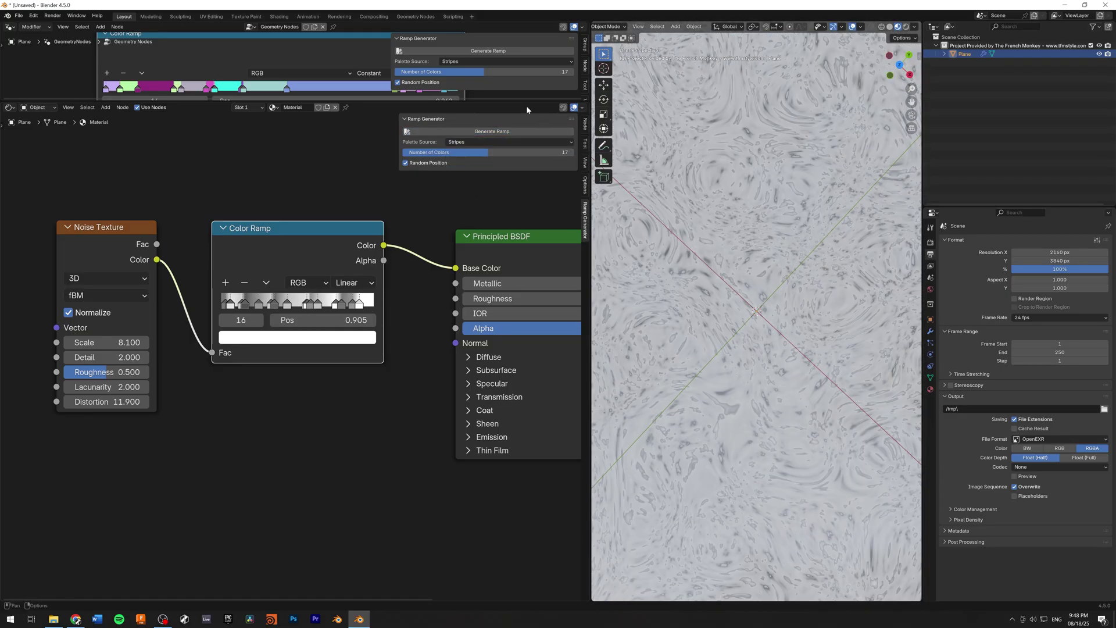
{"action": "left_click", "coordinate": [502, 132]}
{"action": "left_click", "coordinate": [502, 132]}
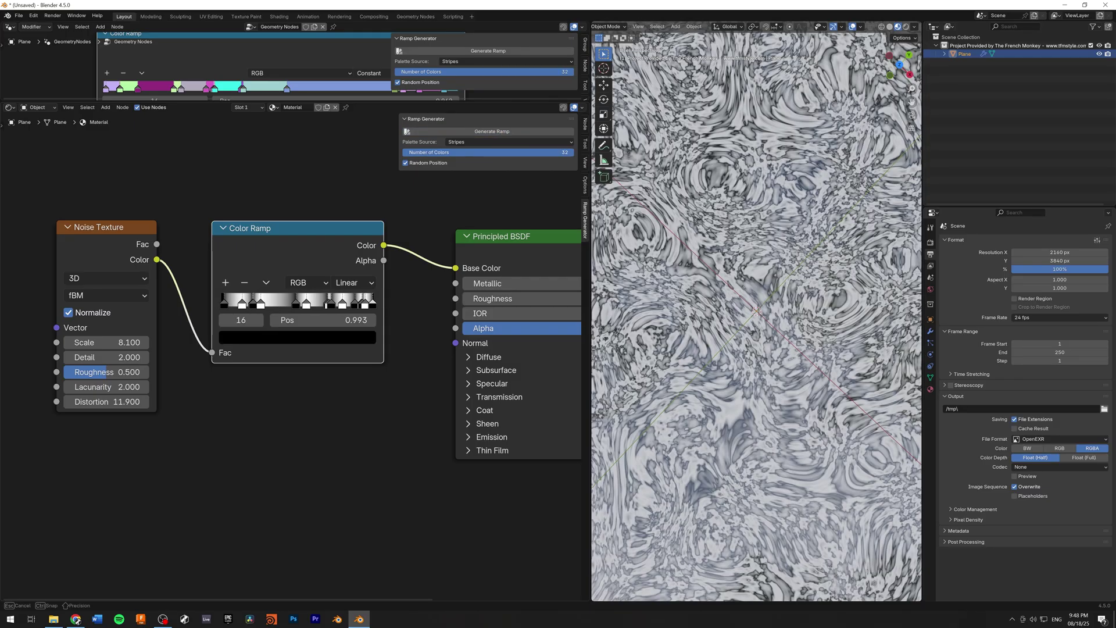
{"action": "left_click", "coordinate": [510, 132]}
{"action": "left_click", "coordinate": [511, 131]}
{"action": "left_click", "coordinate": [510, 132]}
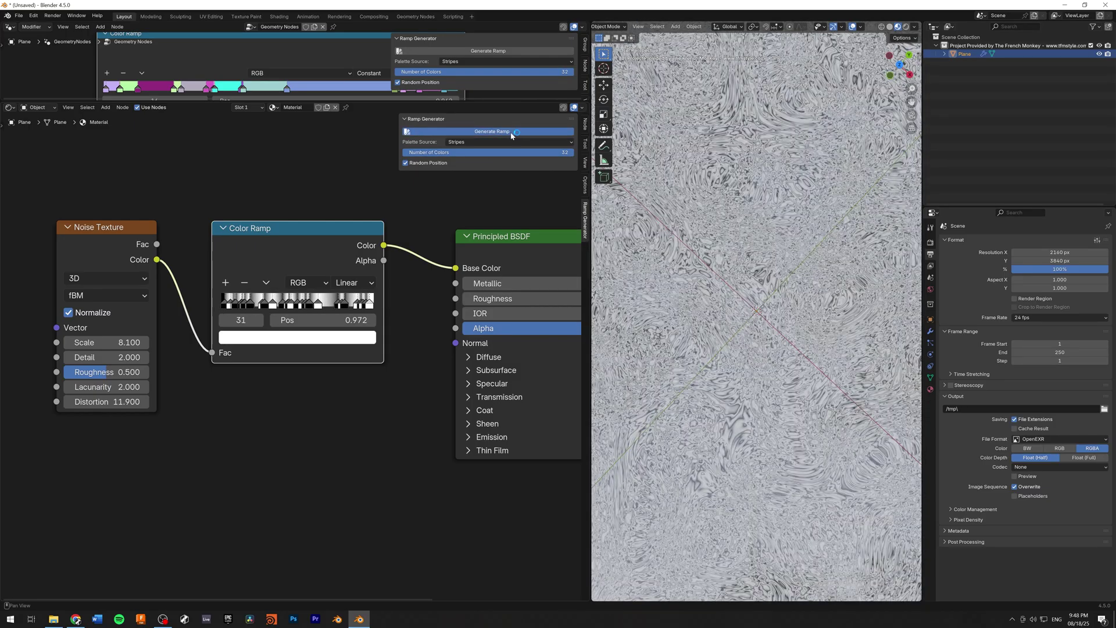
{"action": "left_click", "coordinate": [510, 132]}
{"action": "scroll", "coordinate": [761, 267], "scroll_direction": "down", "scroll_amount": 2}
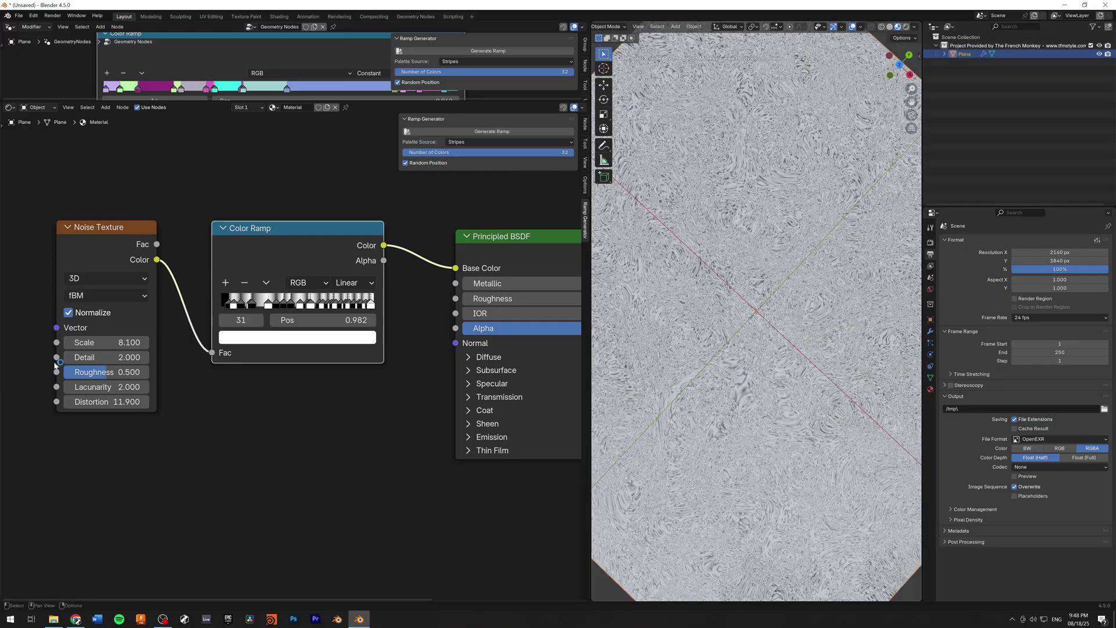
{"action": "key", "text": "ctrl+z"}
{"action": "key", "text": "ctrl+z"}
{"action": "key", "text": "ctrl+z"}
{"action": "key", "text": "ctrl+z"}
Step: Orbit the pebble scene, pan the shader nodes to show Principled BSDF and Bump, and select the Attribute-fed Color Ramp
{"action": "middle_click_drag", "start_coordinate": [784, 279], "coordinate": [703, 302]}
{"action": "scroll", "coordinate": [301, 282], "scroll_direction": "down", "scroll_amount": 1}
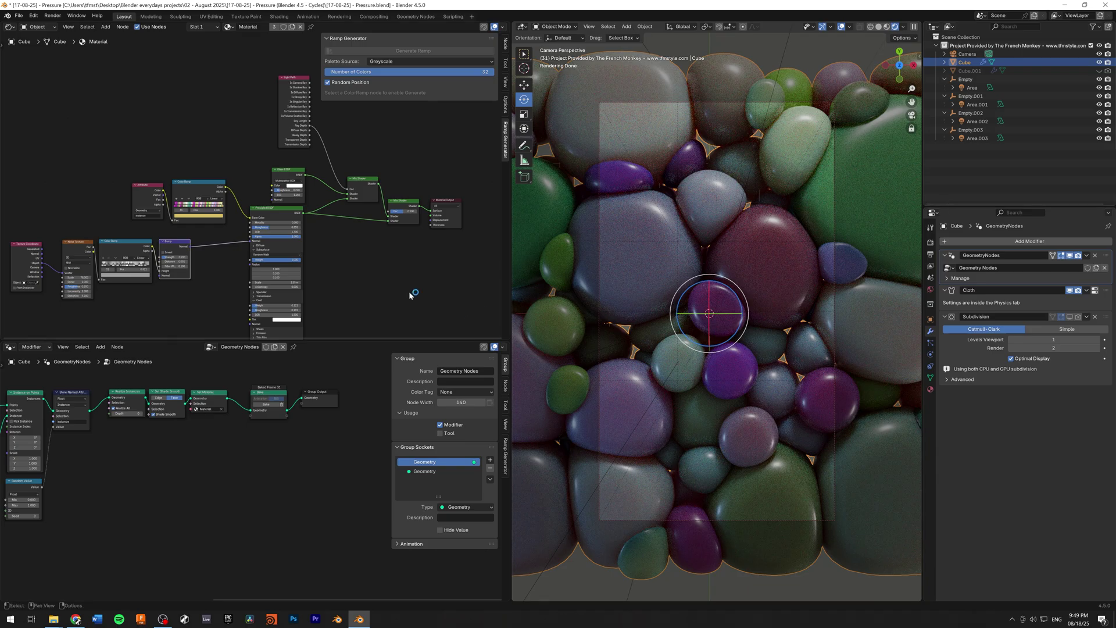
{"action": "scroll", "coordinate": [352, 256], "scroll_direction": "up", "scroll_amount": 4}
{"action": "middle_click_drag", "start_coordinate": [392, 237], "coordinate": [415, 194]}
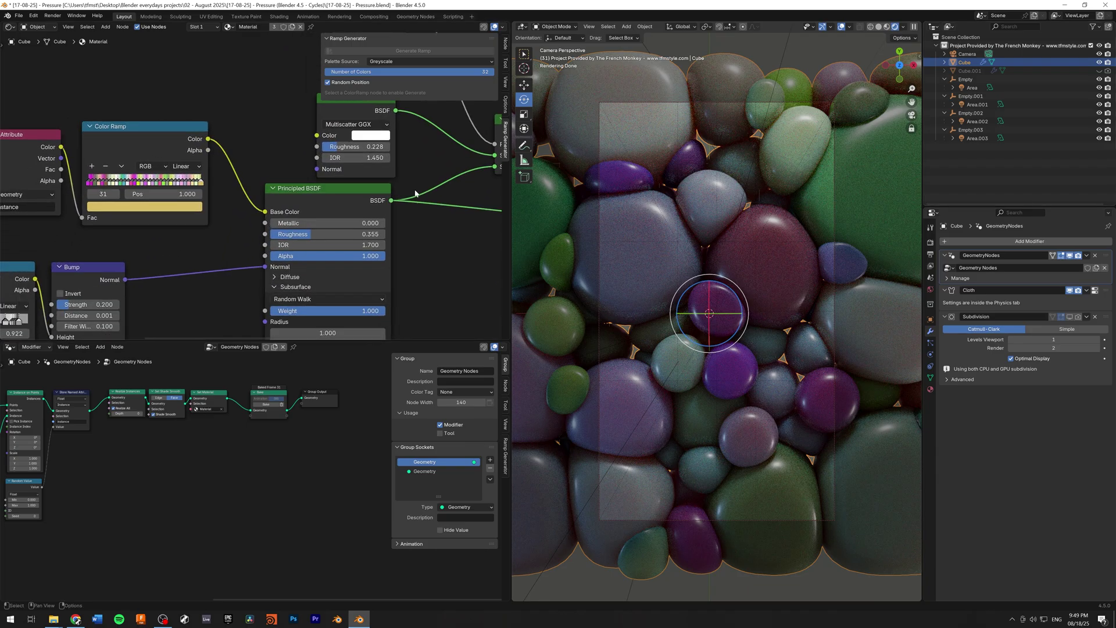
{"action": "scroll", "coordinate": [415, 193], "scroll_direction": "down", "scroll_amount": 2}
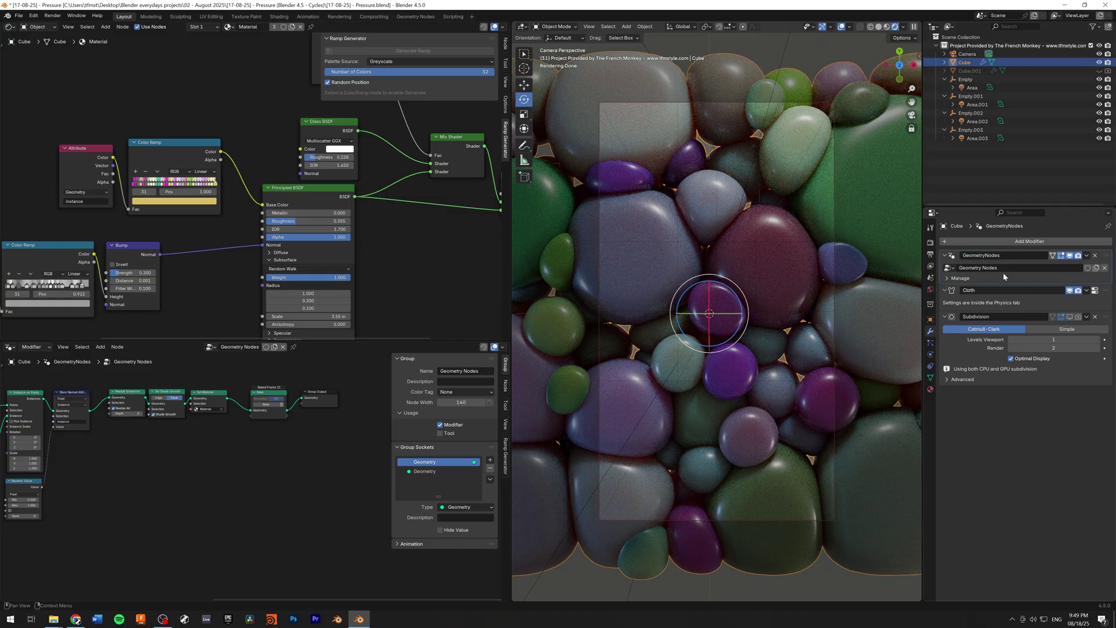
{"action": "scroll", "coordinate": [232, 192], "scroll_direction": "up", "scroll_amount": 2}
{"action": "left_click", "coordinate": [235, 190]}
{"action": "scroll", "coordinate": [267, 175], "scroll_direction": "up", "scroll_amount": 1}
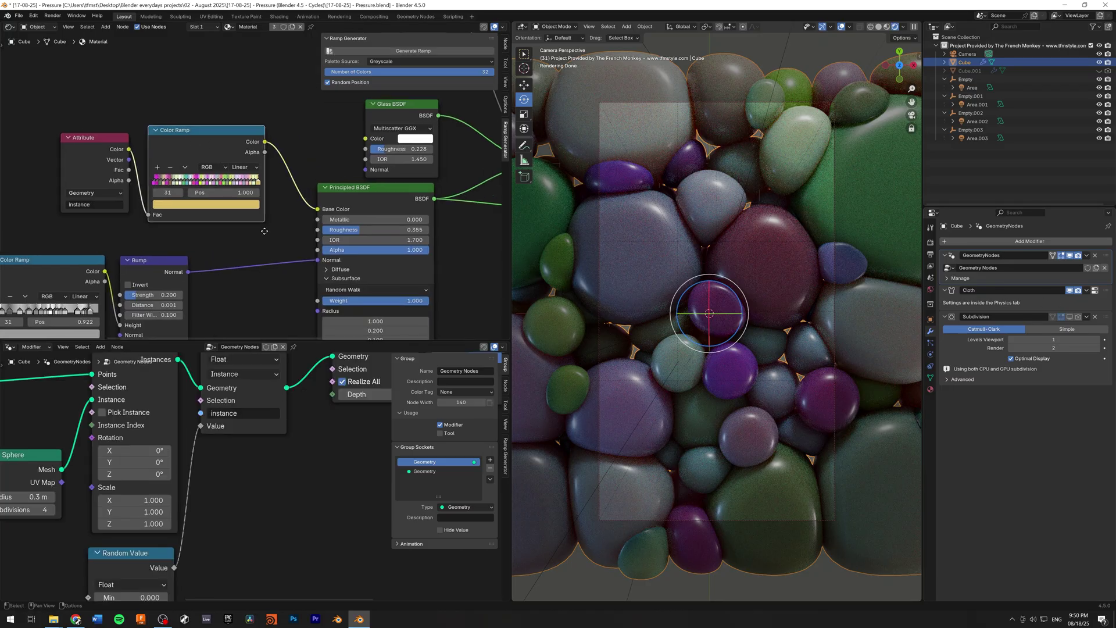
{"action": "scroll", "coordinate": [322, 47], "scroll_direction": "down", "scroll_amount": 2, "text": "ctrl"}
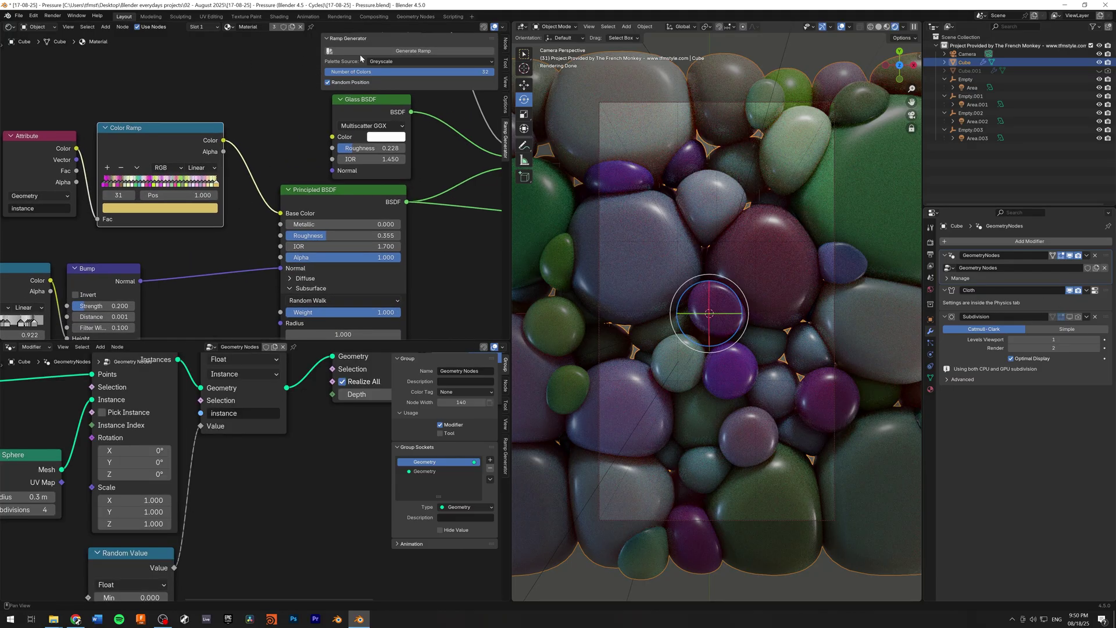
Step: Set the palette source to Random and regenerate the pebble colour ramp nine times
{"action": "left_click", "coordinate": [396, 62]}
{"action": "left_click", "coordinate": [400, 100]}
{"action": "left_click", "coordinate": [398, 51]}
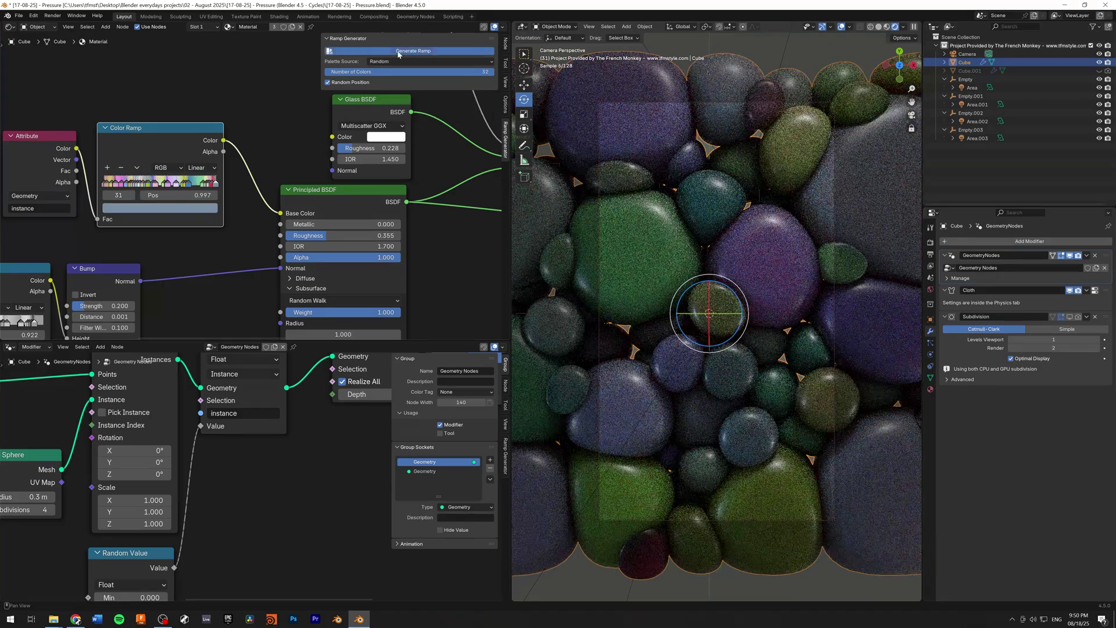
{"action": "left_click", "coordinate": [398, 51]}
{"action": "left_click", "coordinate": [398, 51]}
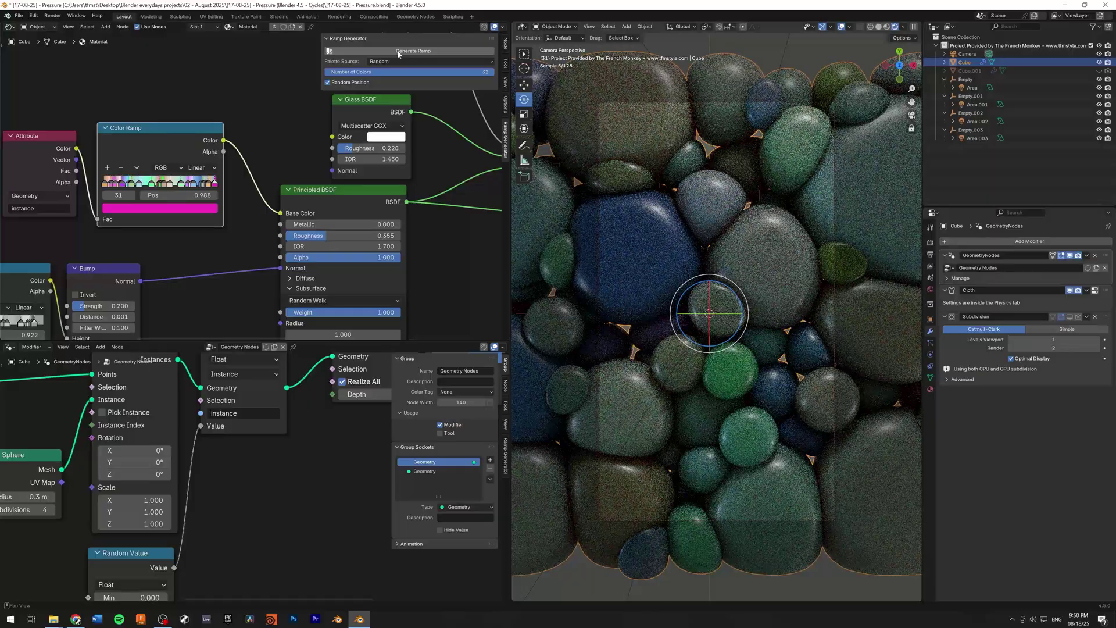
{"action": "left_click", "coordinate": [398, 51]}
{"action": "left_click", "coordinate": [398, 51]}
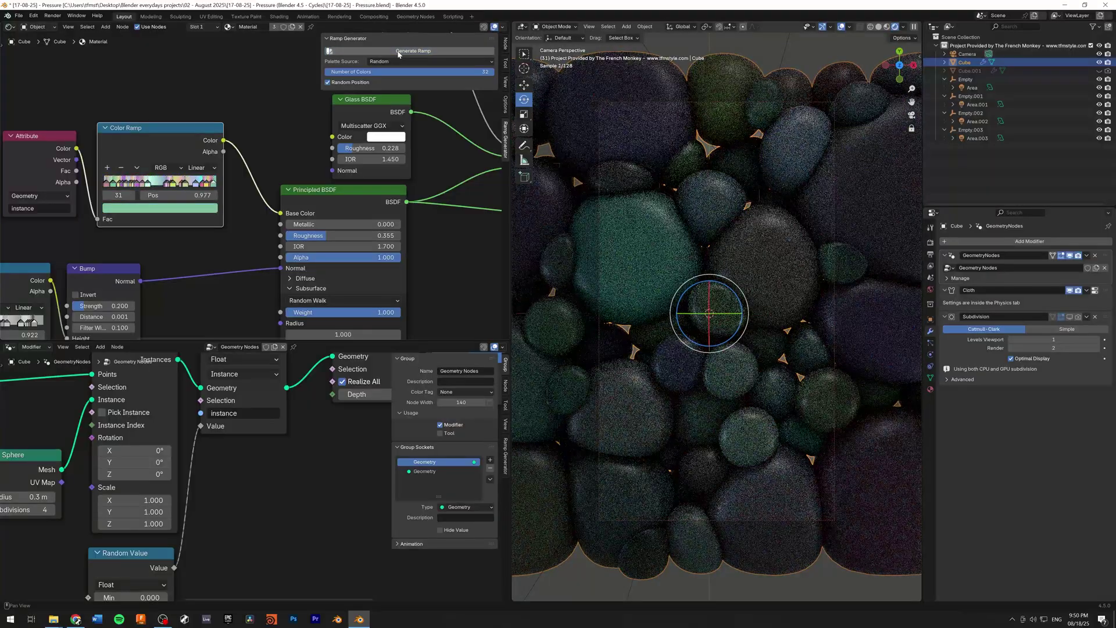
{"action": "left_click", "coordinate": [399, 51]}
{"action": "left_click", "coordinate": [398, 51]}
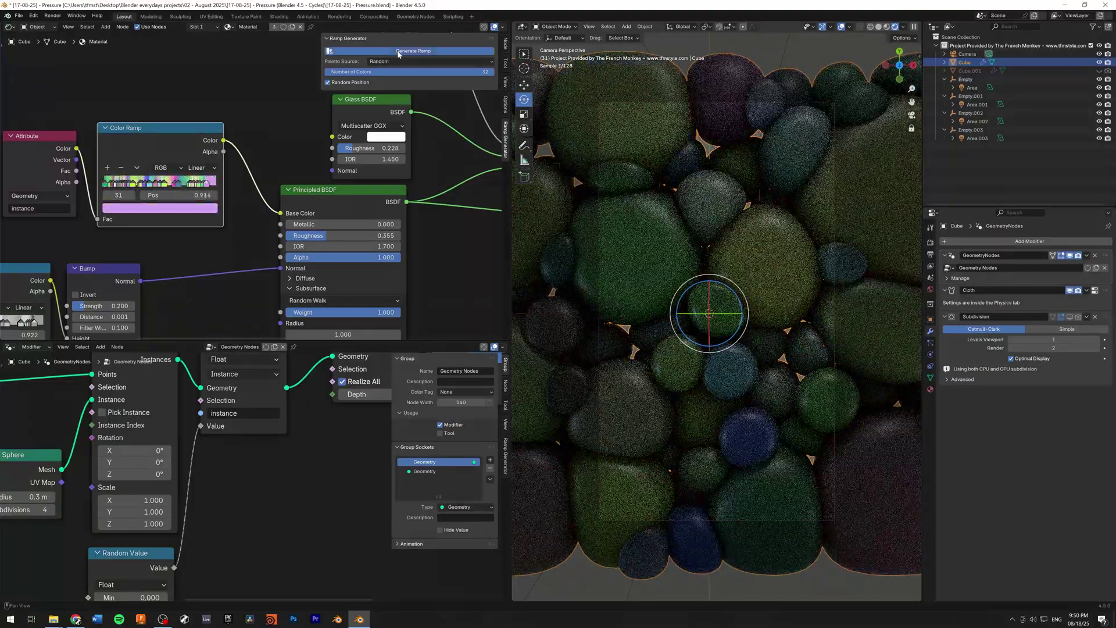
{"action": "left_click", "coordinate": [398, 51]}
{"action": "left_click", "coordinate": [398, 51]}
Step: Switch the palette source to Greyscale and generate two greyscale pebble ramps
{"action": "left_click", "coordinate": [394, 61]}
{"action": "left_click", "coordinate": [389, 73]}
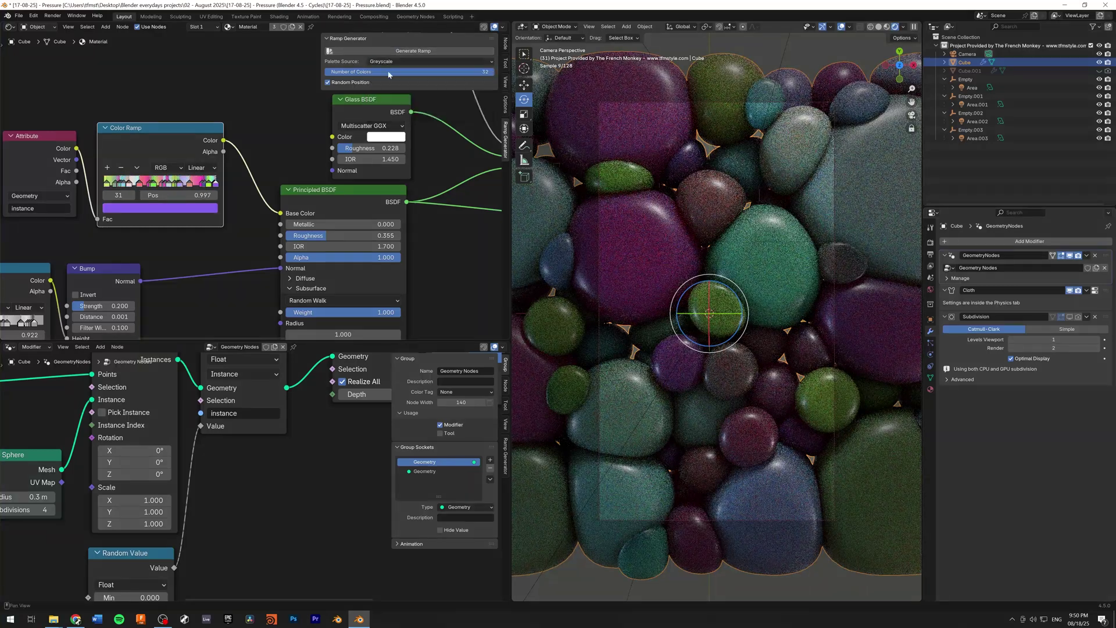
{"action": "left_click", "coordinate": [403, 51]}
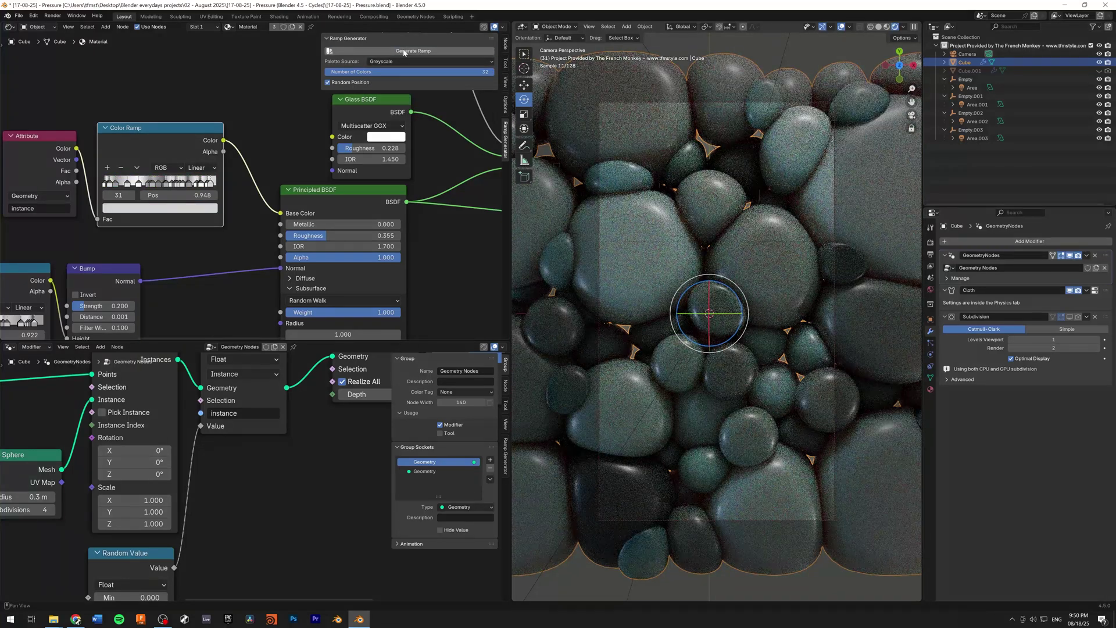
{"action": "left_click", "coordinate": [403, 51]}
Step: Choose the Sunset preset palette and generate the pebble ramp from it
{"action": "left_click", "coordinate": [401, 61]}
{"action": "left_click", "coordinate": [395, 110]}
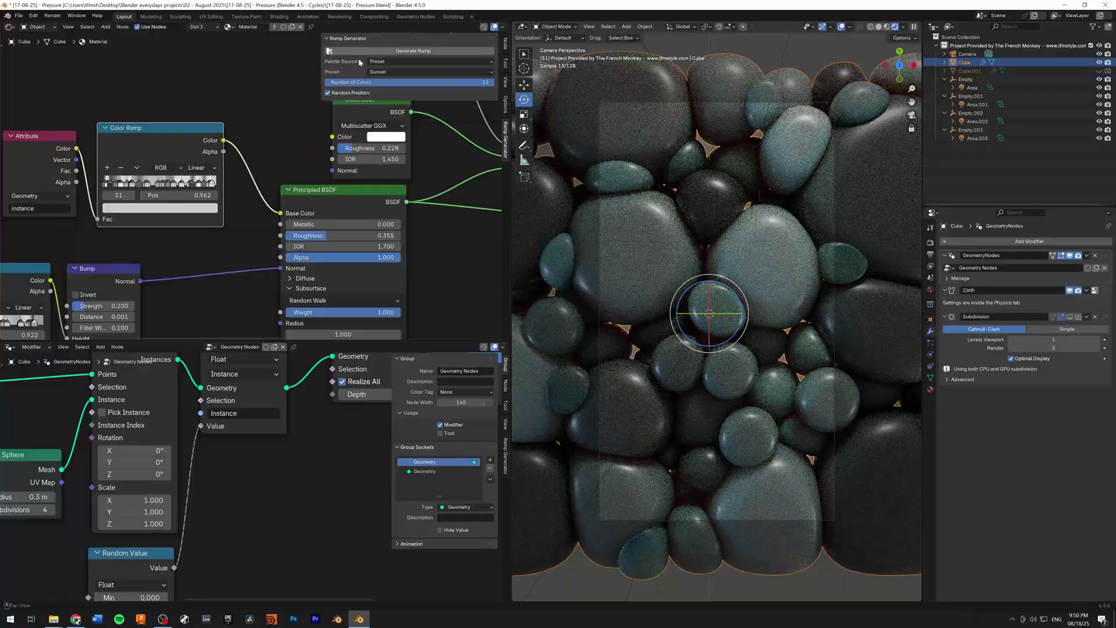
{"action": "left_click", "coordinate": [377, 70]}
{"action": "left_click", "coordinate": [391, 73]}
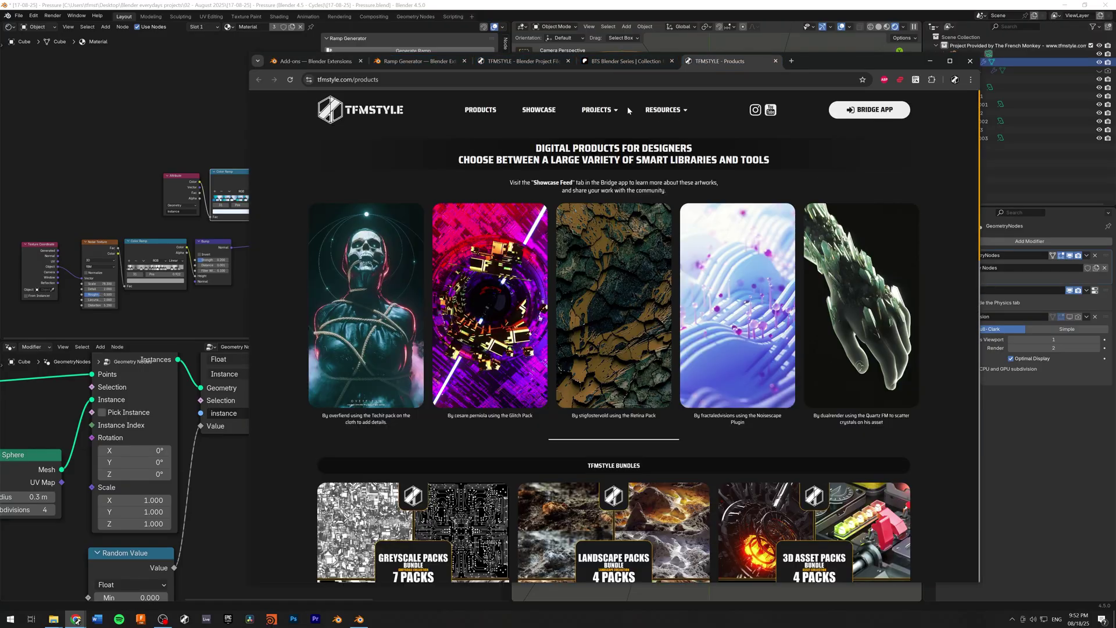
Step: Show the TFMSTYLE - Blender Project Files tab and scroll through its 47 project thumbnails and back
{"action": "left_click", "coordinate": [621, 61]}
{"action": "left_click", "coordinate": [515, 62]}
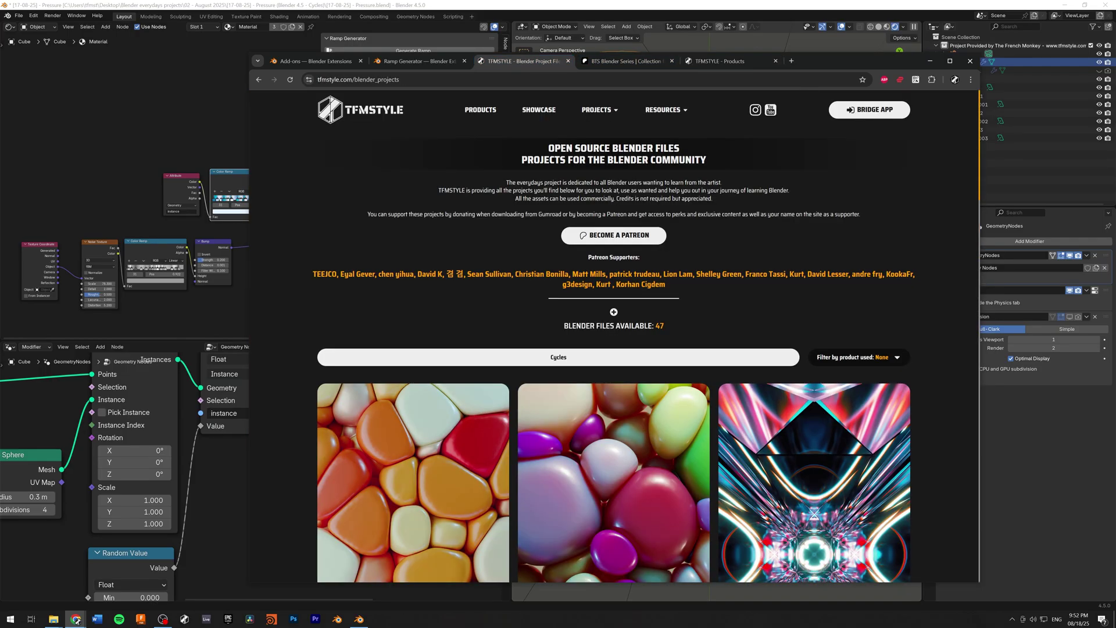
{"action": "scroll", "coordinate": [935, 270], "scroll_direction": "down", "scroll_amount": 18}
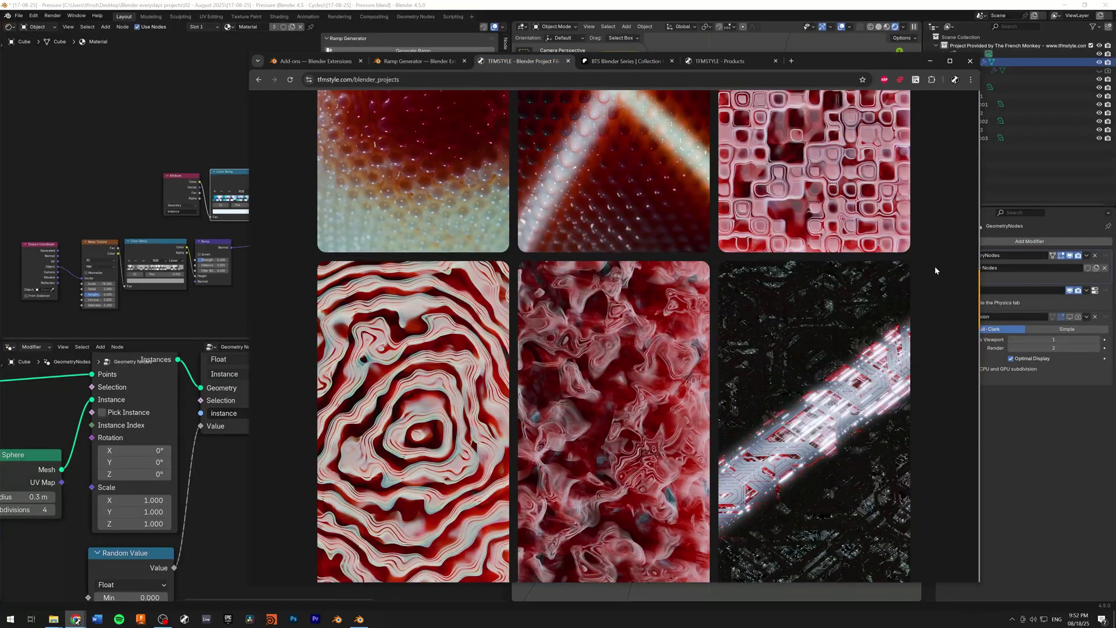
{"action": "scroll", "coordinate": [935, 270], "scroll_direction": "down", "scroll_amount": 8}
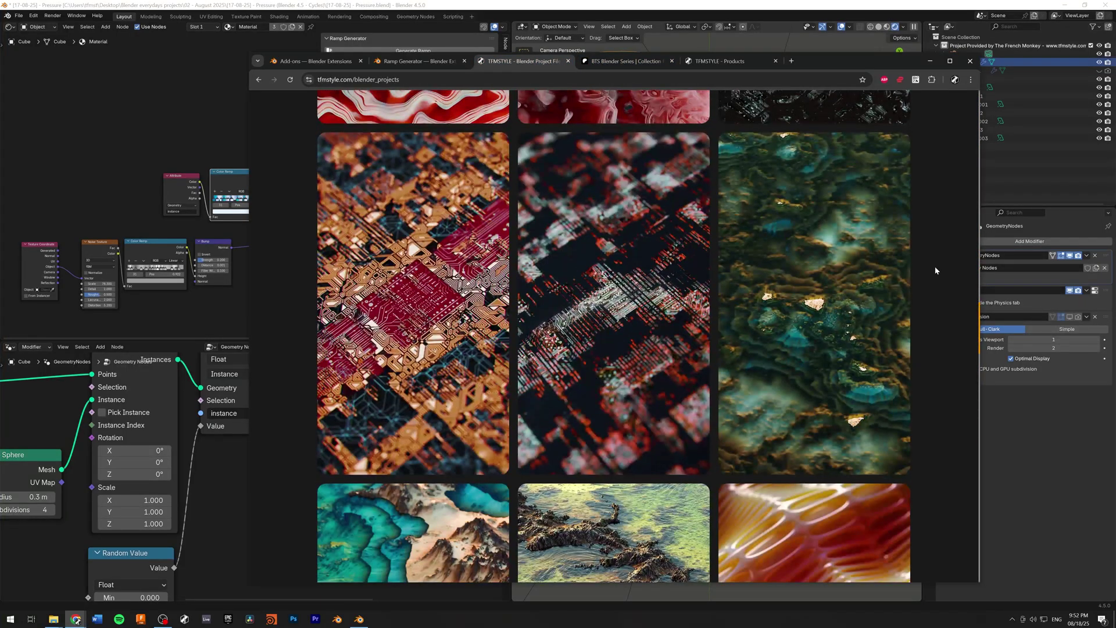
{"action": "scroll", "coordinate": [935, 270], "scroll_direction": "down", "scroll_amount": 20}
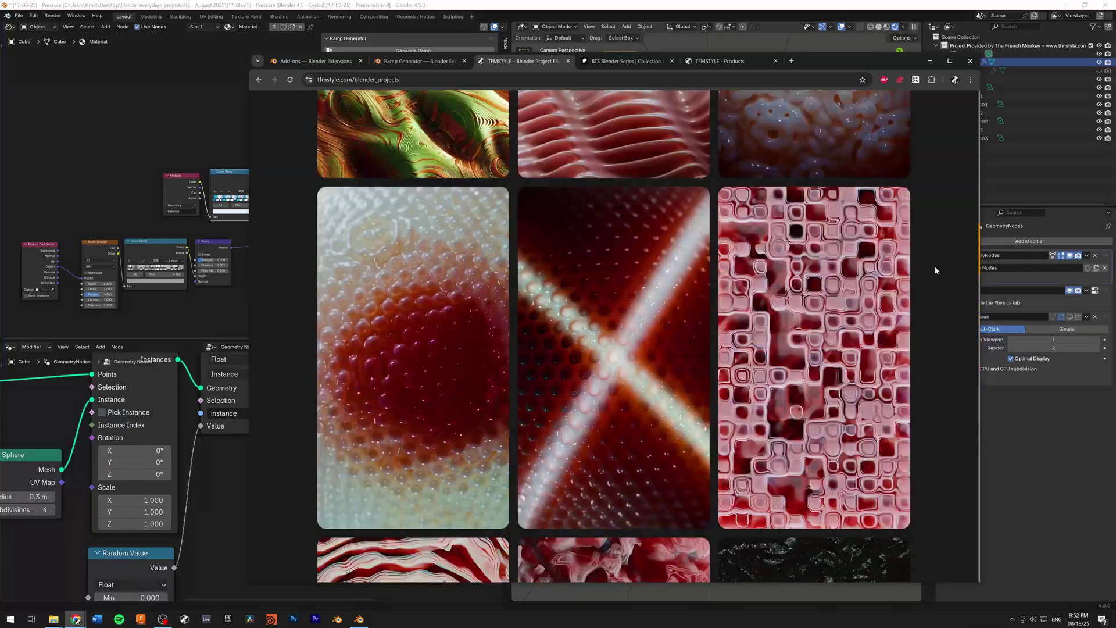
{"action": "scroll", "coordinate": [935, 271], "scroll_direction": "up", "scroll_amount": 20}
{"action": "scroll", "coordinate": [935, 262], "scroll_direction": "down", "scroll_amount": 5}
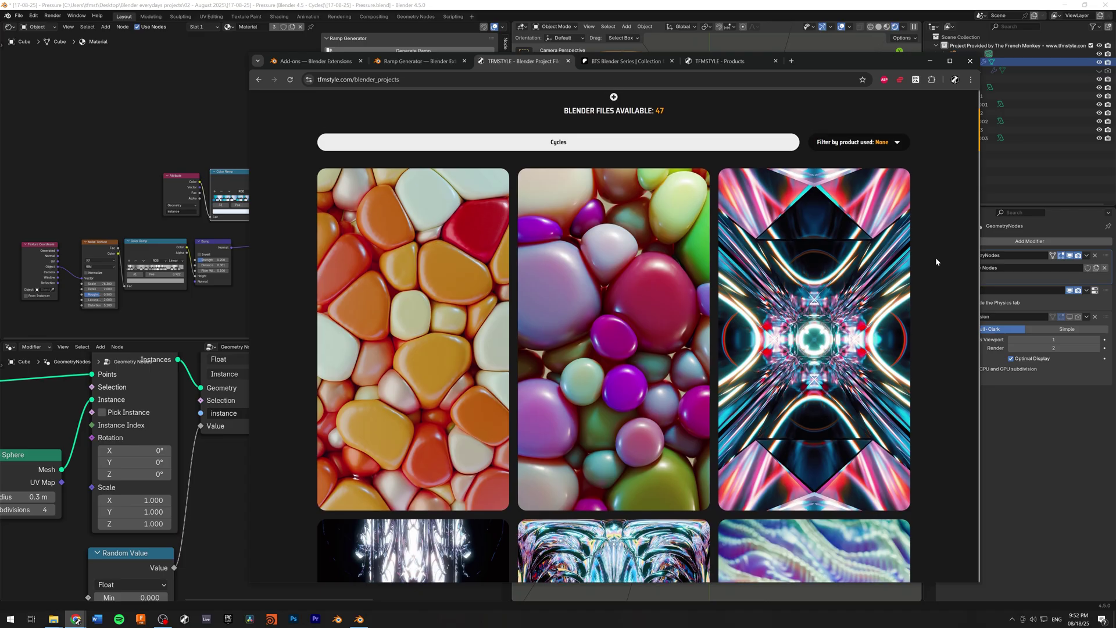
{"action": "scroll", "coordinate": [935, 262], "scroll_direction": "up", "scroll_amount": 4}
Step: Switch to the BTS Blender Series tab and scroll through posts 13 down to 01
{"action": "key", "text": "ctrl+Tab"}
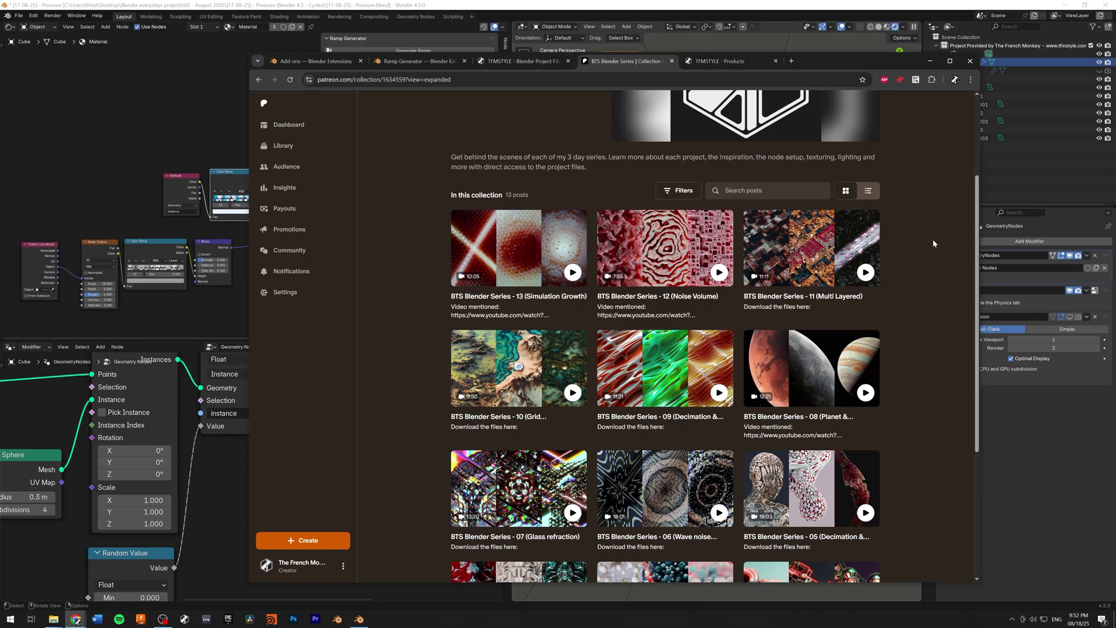
{"action": "scroll", "coordinate": [921, 244], "scroll_direction": "down", "scroll_amount": 4}
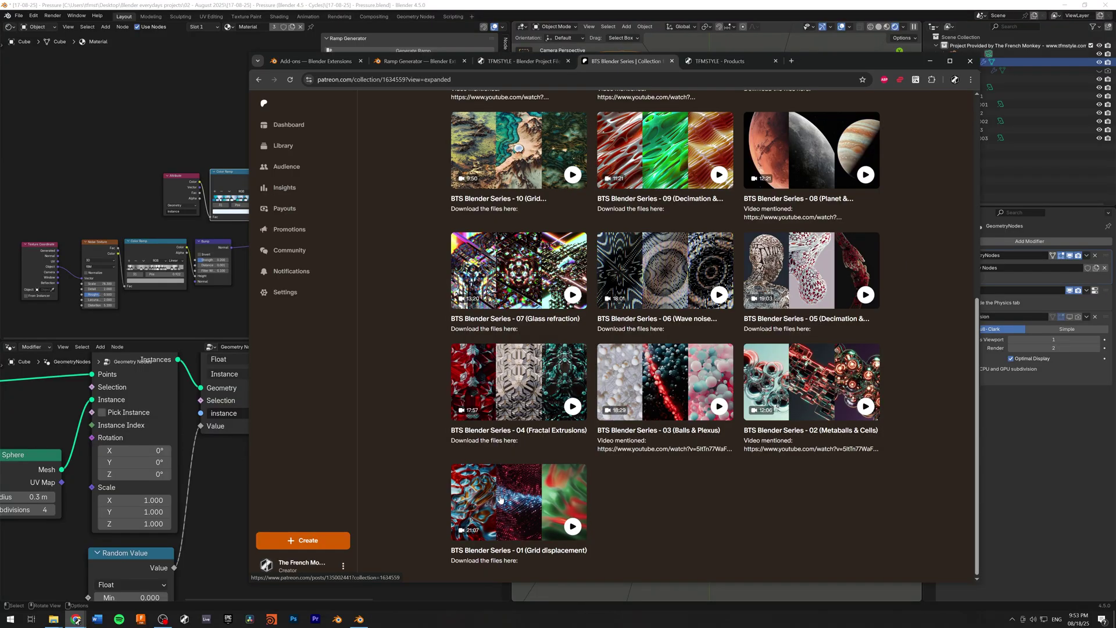
{"action": "scroll", "coordinate": [928, 414], "scroll_direction": "up", "scroll_amount": 3}
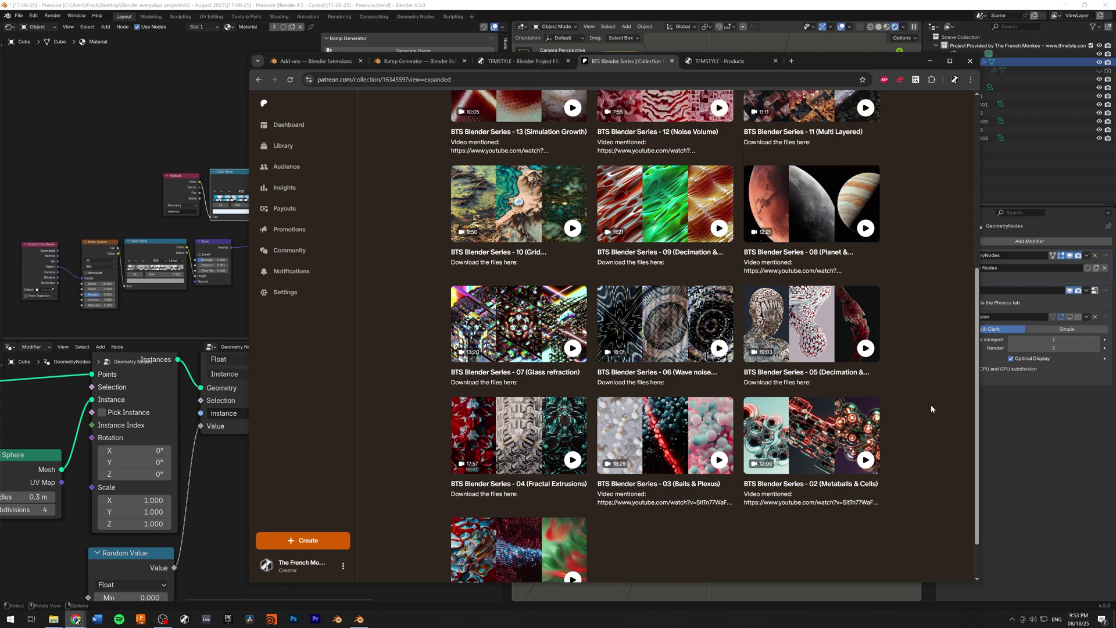